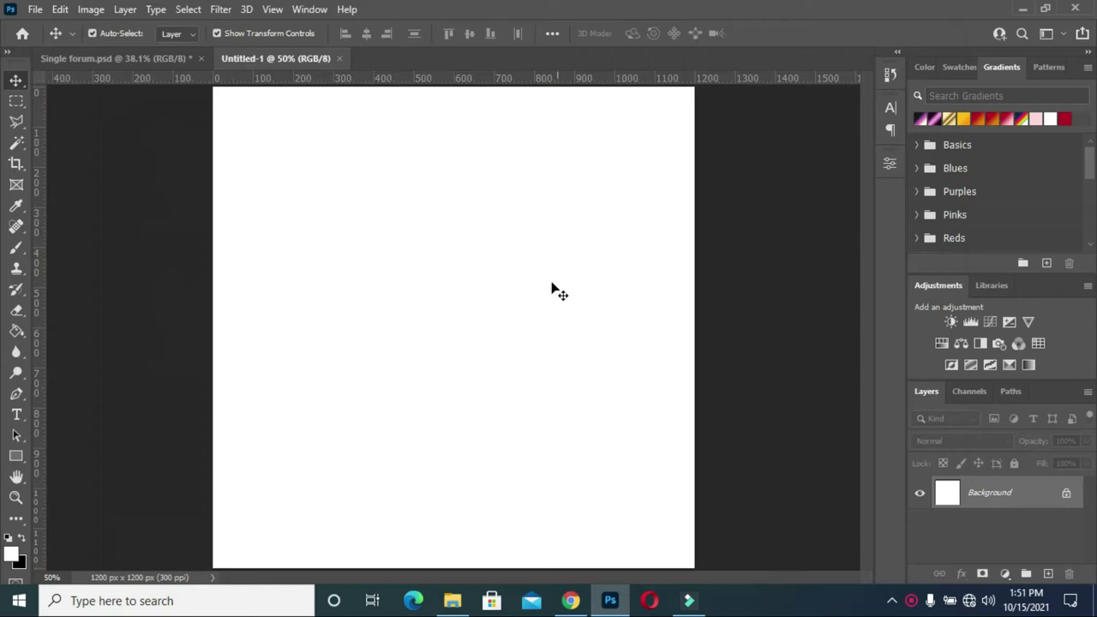
Step: Place the flower photo from the flyer images folder and scale it to fill the canvas
left_click(451, 600)
mouse_move(394, 163)
left_mouse_down()
mouse_move(88, 369)
mouse_move(350, 329)
left_mouse_up()
left_click_drag(592, 326, 819, 326)
left_click_drag(316, 327, 120, 326)
key("Return")
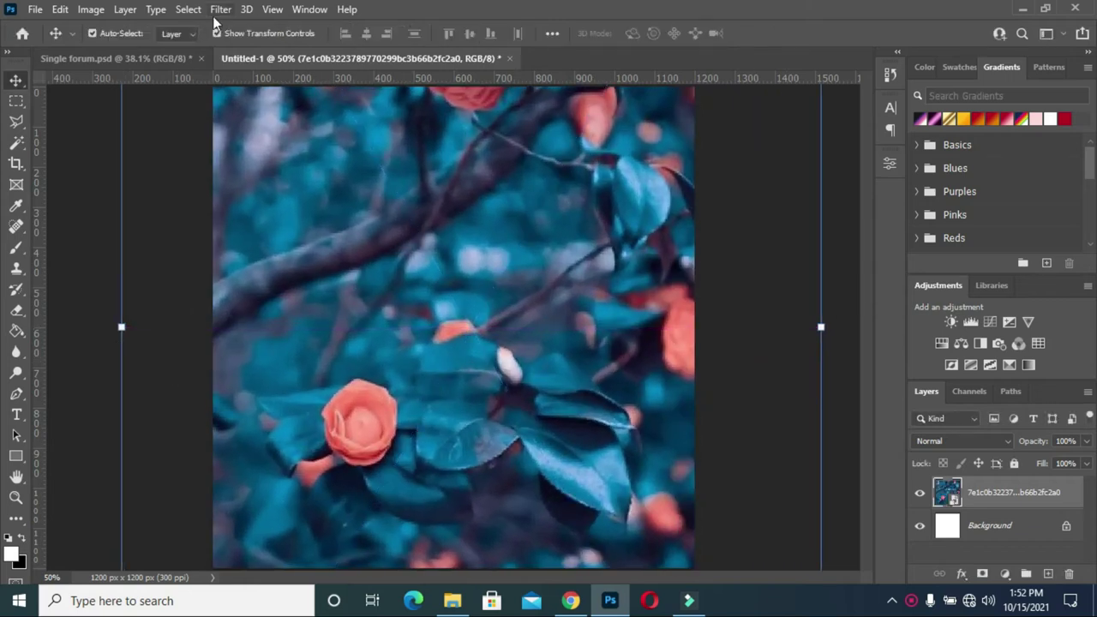
Step: Apply a Gaussian Blur of about 38.7 px radius to the flower photo
left_click(220, 10)
left_click(454, 280)
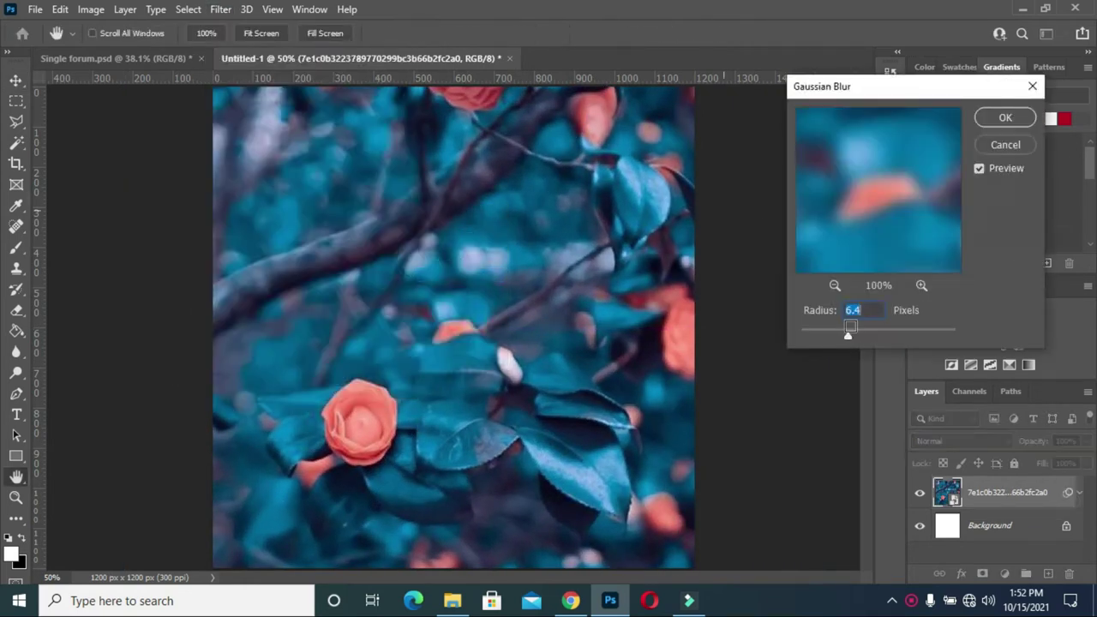
left_click_drag(850, 339, 878, 339)
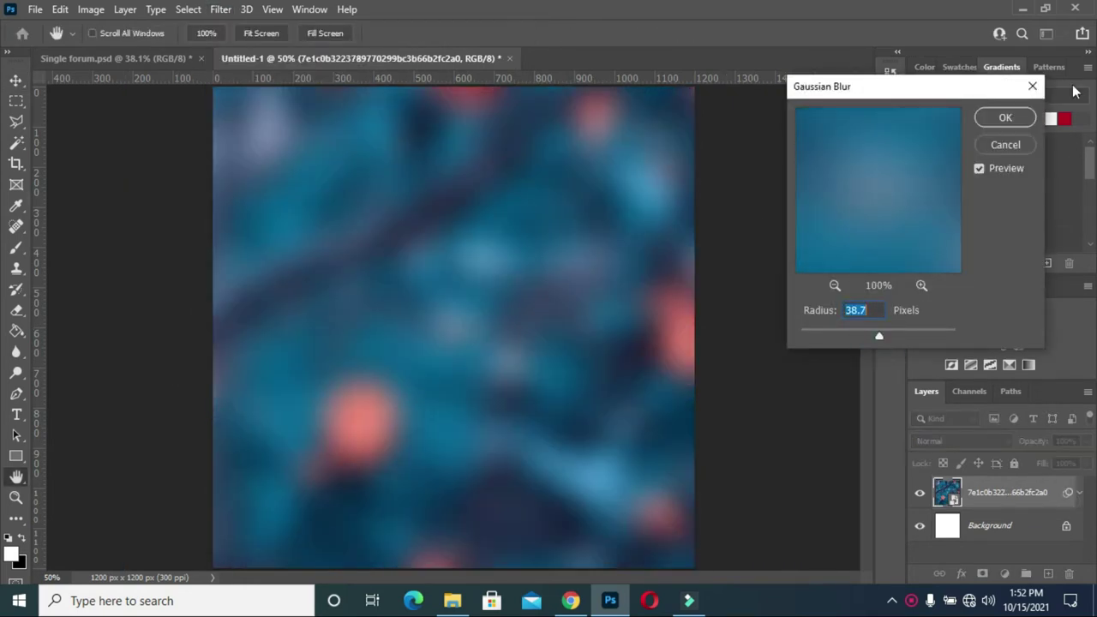
left_click(1011, 122)
Step: Place the yellow curve image above the flower photo, stretched over the canvas
left_click(453, 600)
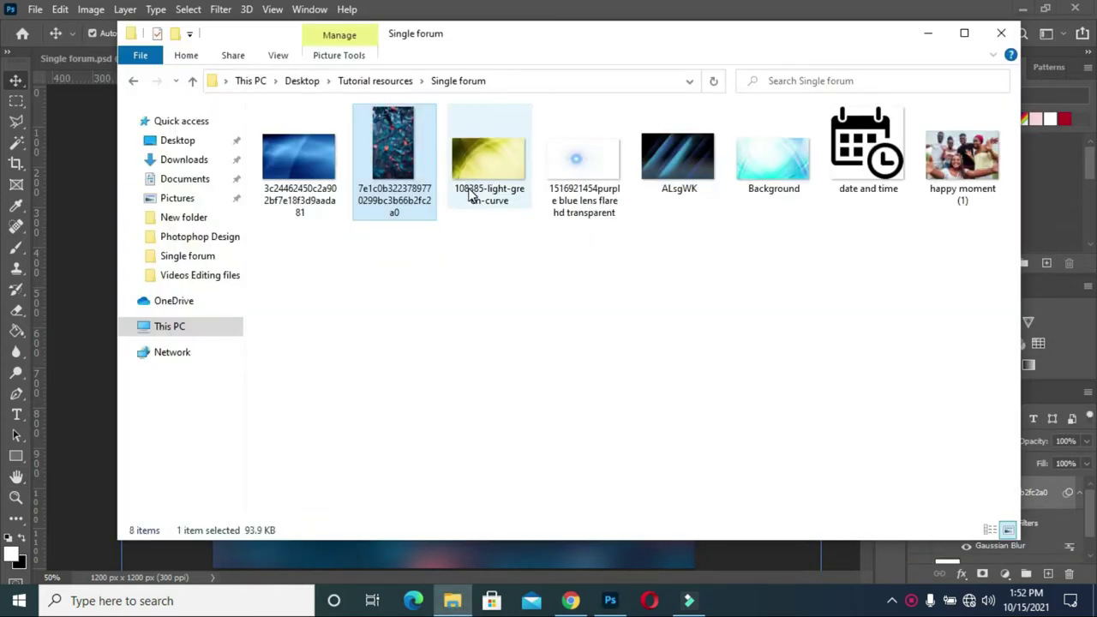
left_click_drag(482, 165, 99, 410)
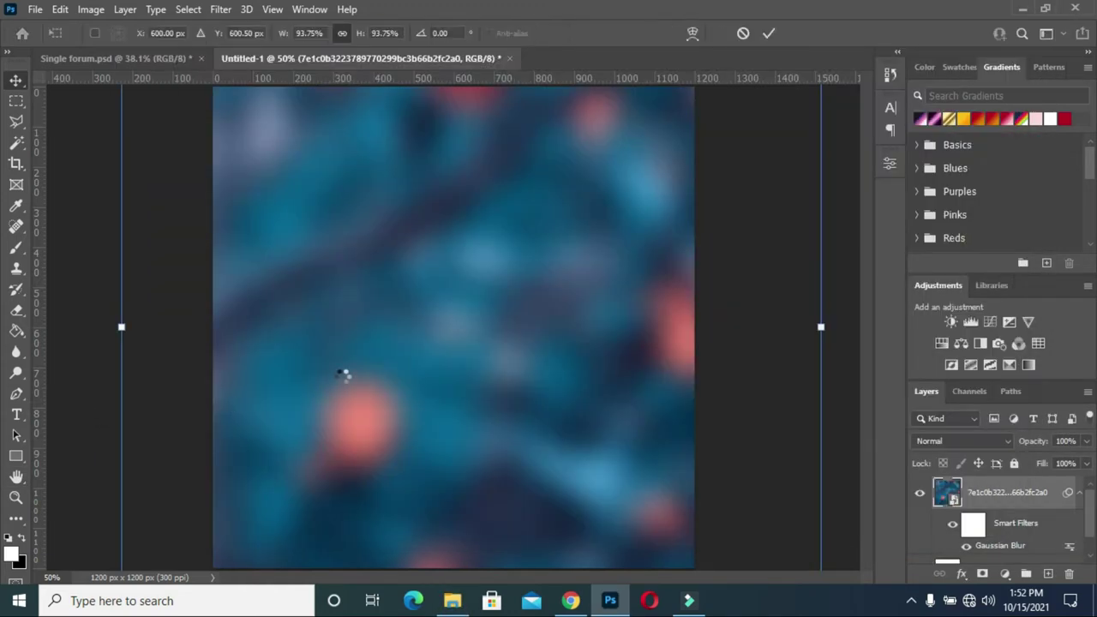
left_click_drag(451, 190, 451, 93)
mouse_move(453, 460)
left_mouse_down()
mouse_move(453, 556)
mouse_move(461, 436)
left_mouse_up()
left_click_drag(432, 568, 435, 557)
double_click(433, 446)
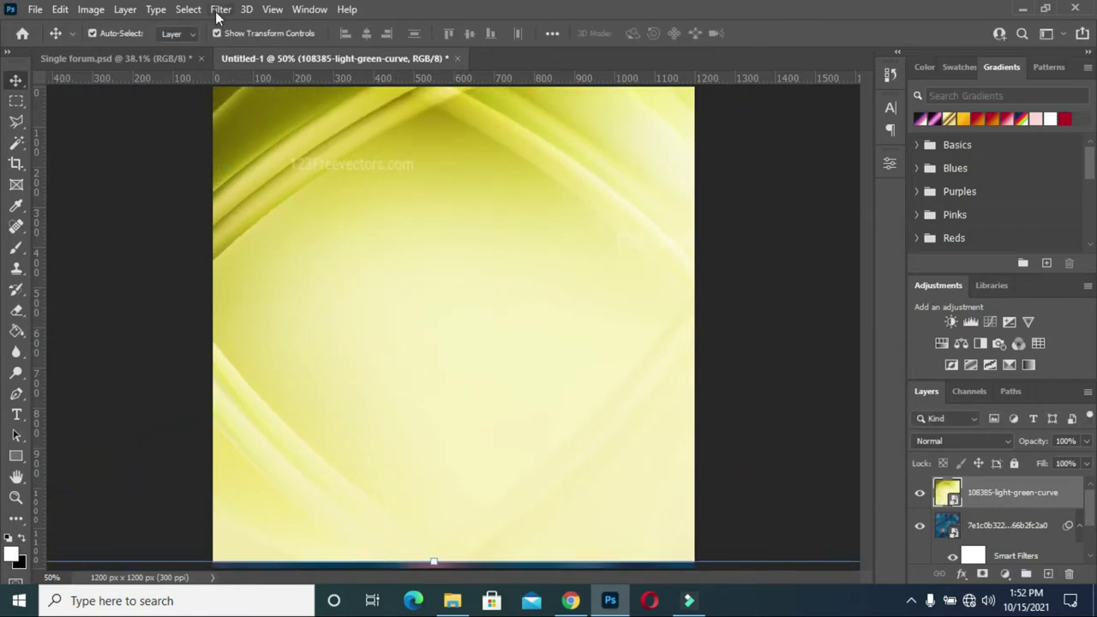
Step: Give the yellow curve image a lighter Gaussian Blur and pick the Background image file
left_click(221, 9)
left_click(257, 27)
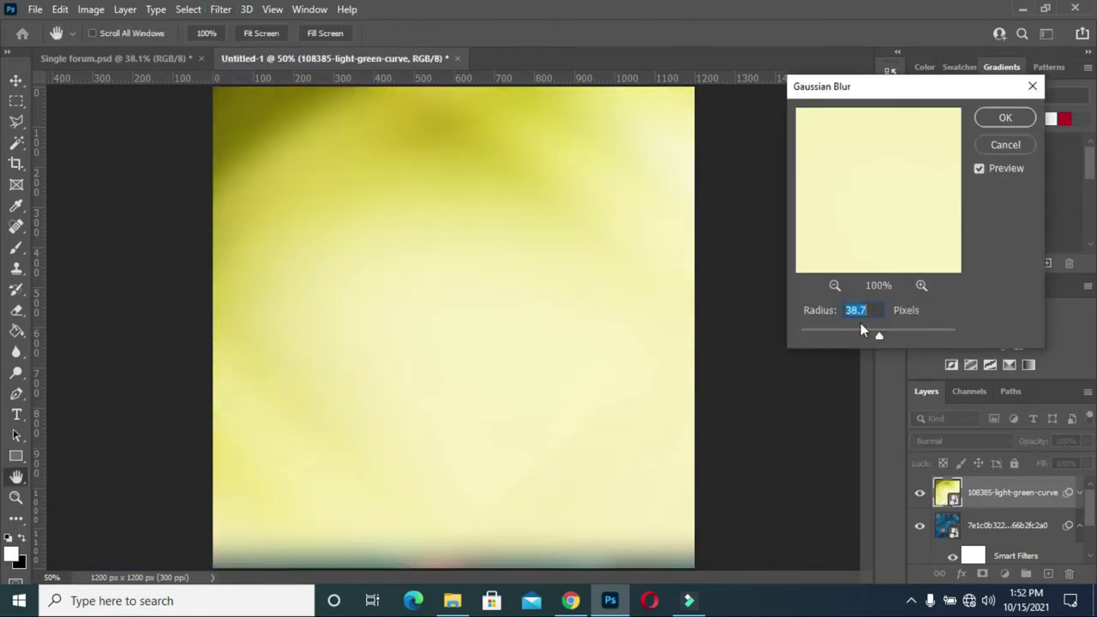
left_click_drag(854, 339, 865, 334)
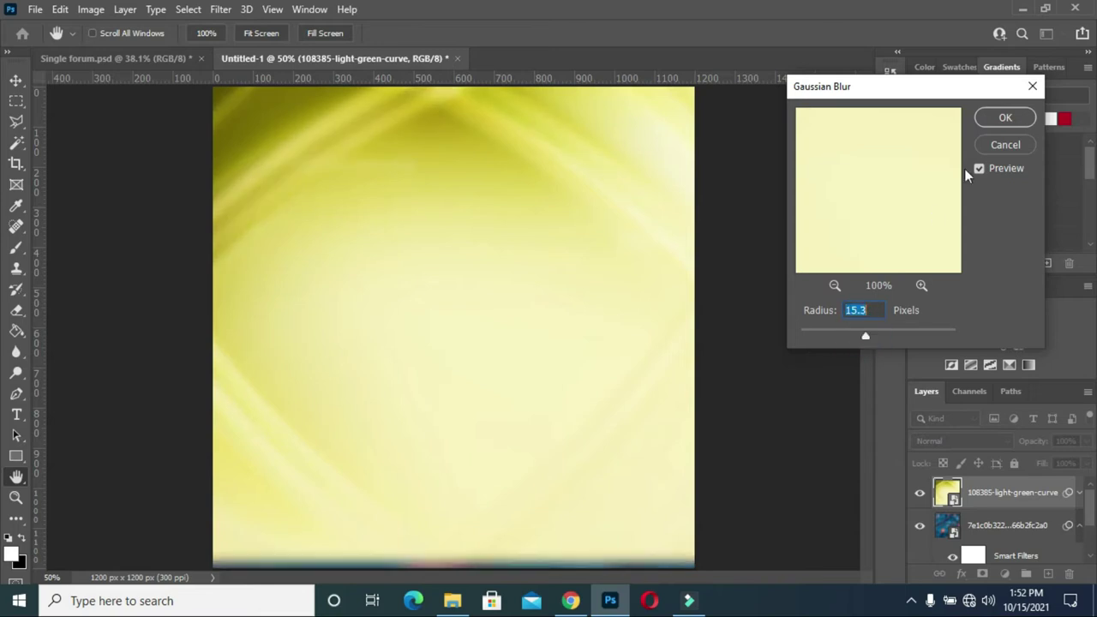
left_click(1005, 117)
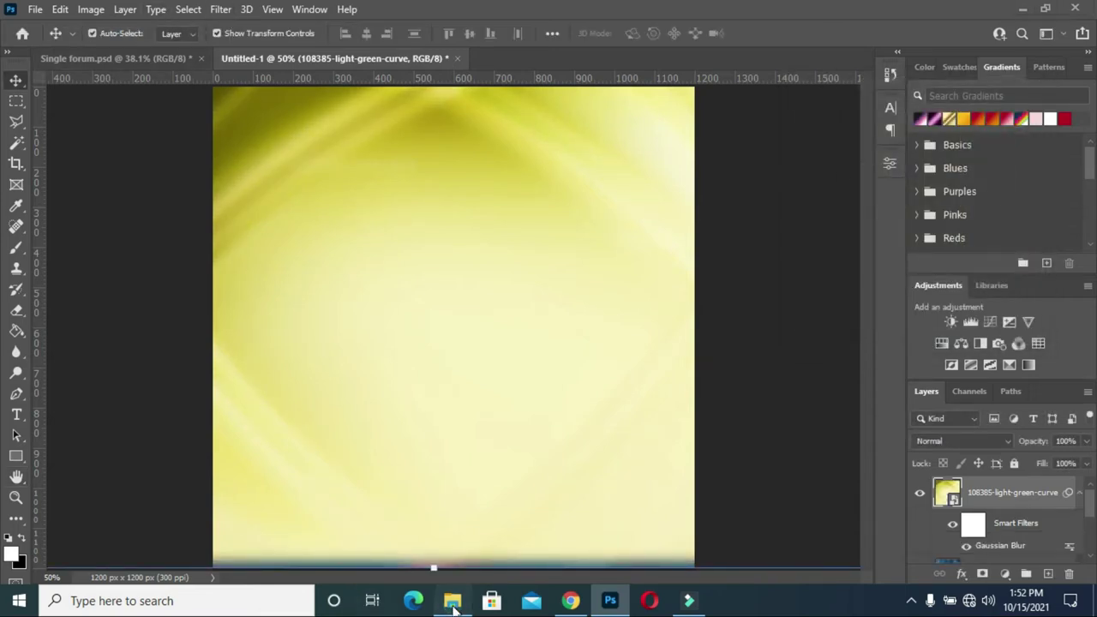
left_click(452, 601)
left_click(776, 168)
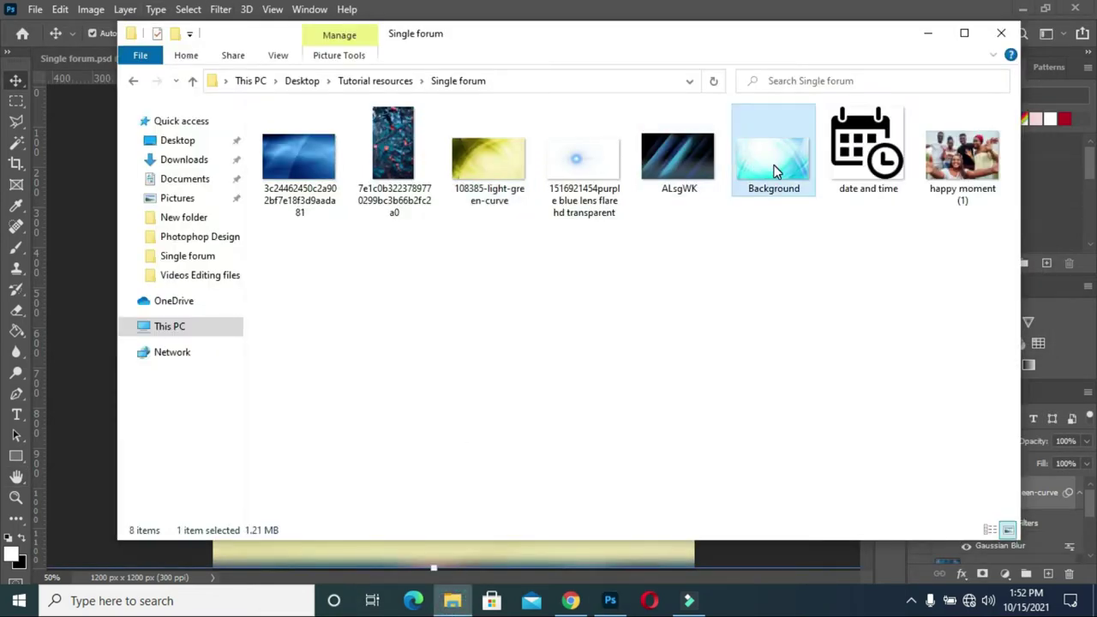
Step: Place the Background image on the canvas, made taller and positioned lower
mouse_move(776, 168)
left_mouse_down()
mouse_move(739, 265)
mouse_move(419, 403)
left_mouse_up()
left_click_drag(454, 193, 455, 77)
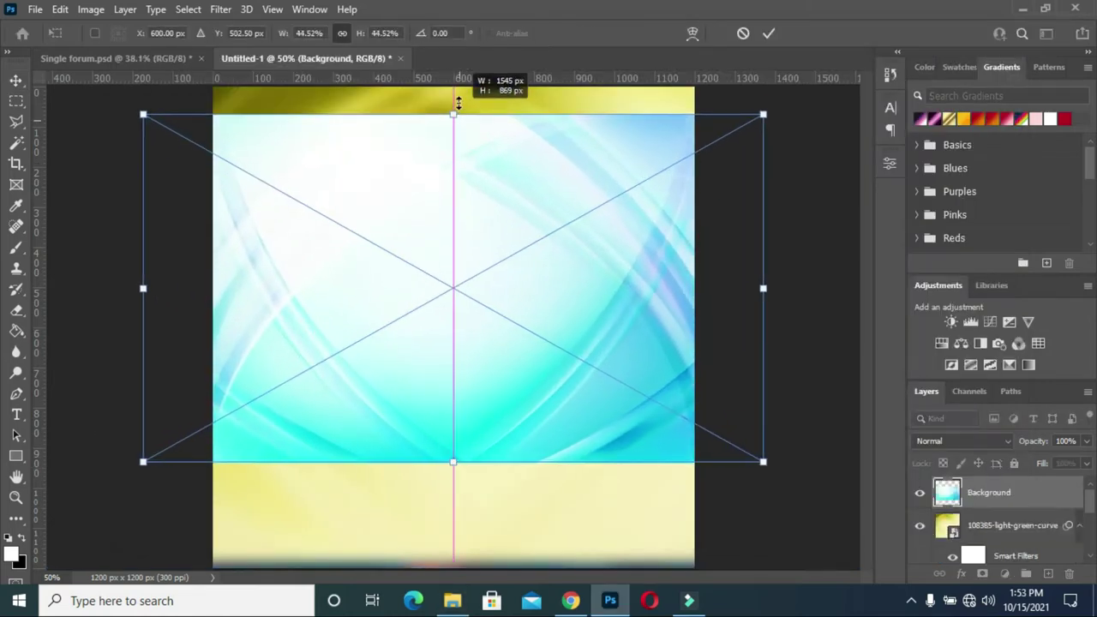
mouse_move(468, 230)
left_mouse_down()
mouse_move(466, 251)
mouse_move(488, 248)
left_mouse_up()
key("Return")
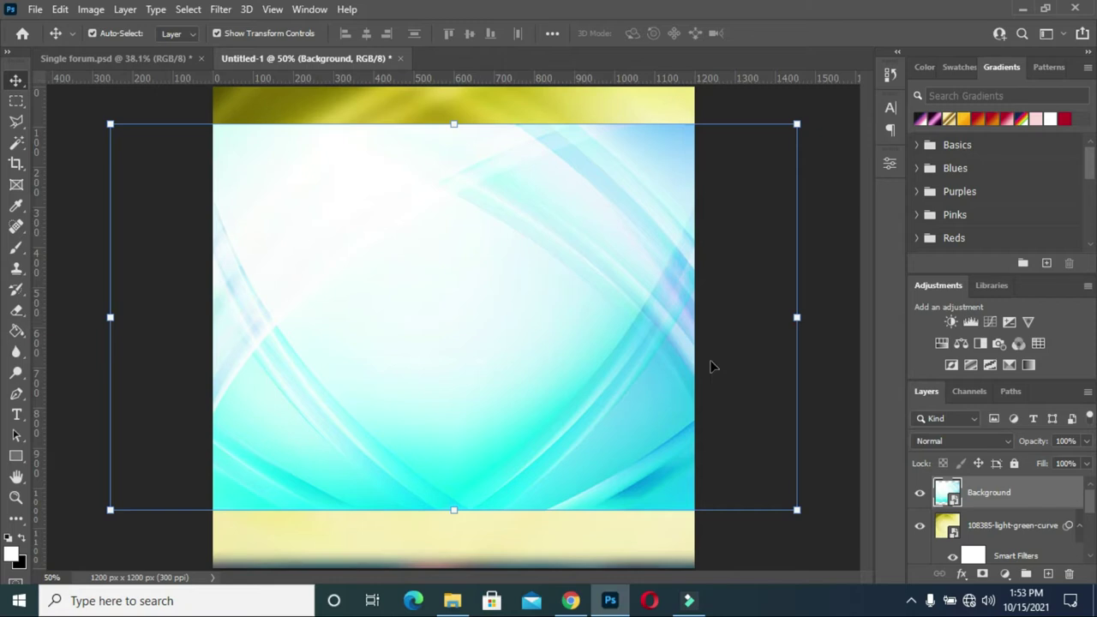
Step: Blur the Background image with Gaussian Blur and move it up about 76 px
left_click(220, 9)
left_click(233, 29)
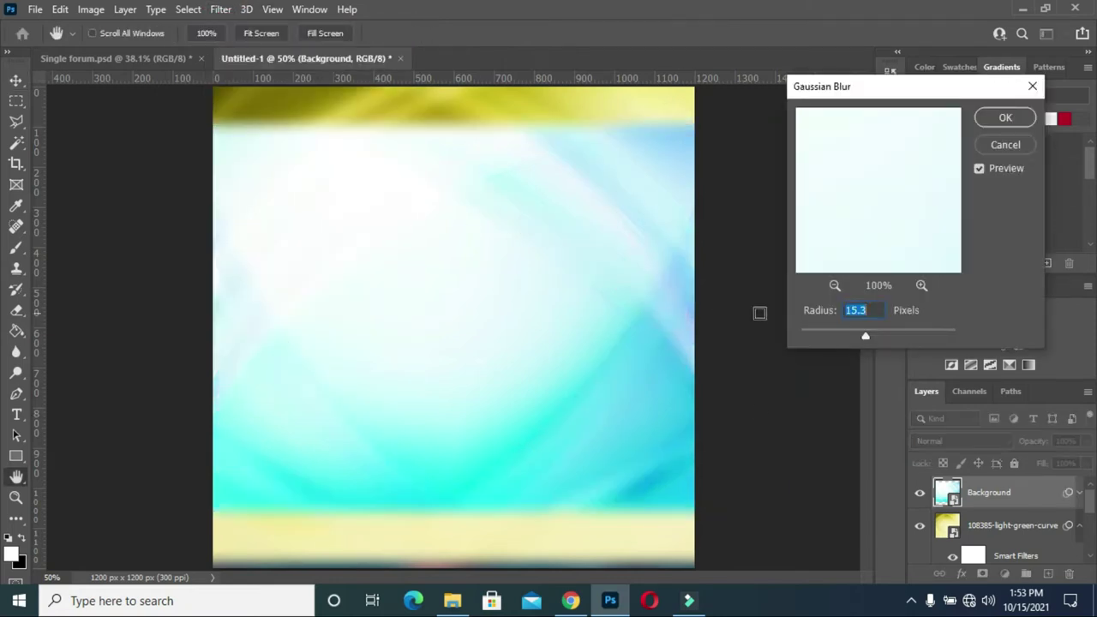
left_click(1004, 117)
left_click_drag(502, 269, 497, 238)
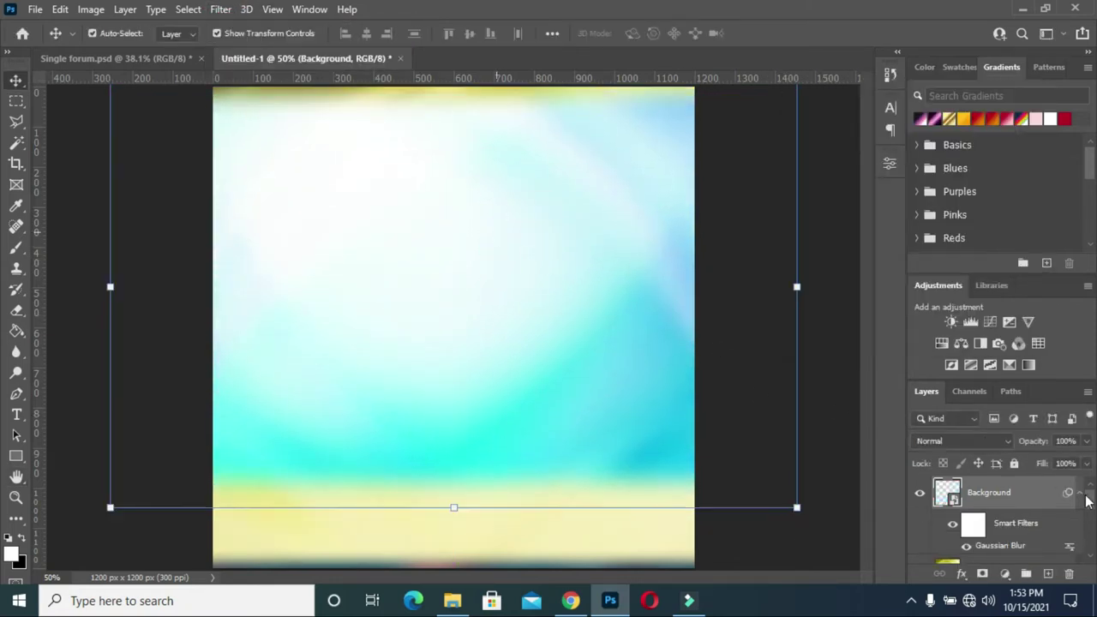
Step: Set the Background layer to Multiply at 84% opacity and reposition it with Free Transform
left_click(1079, 493)
left_click(962, 441)
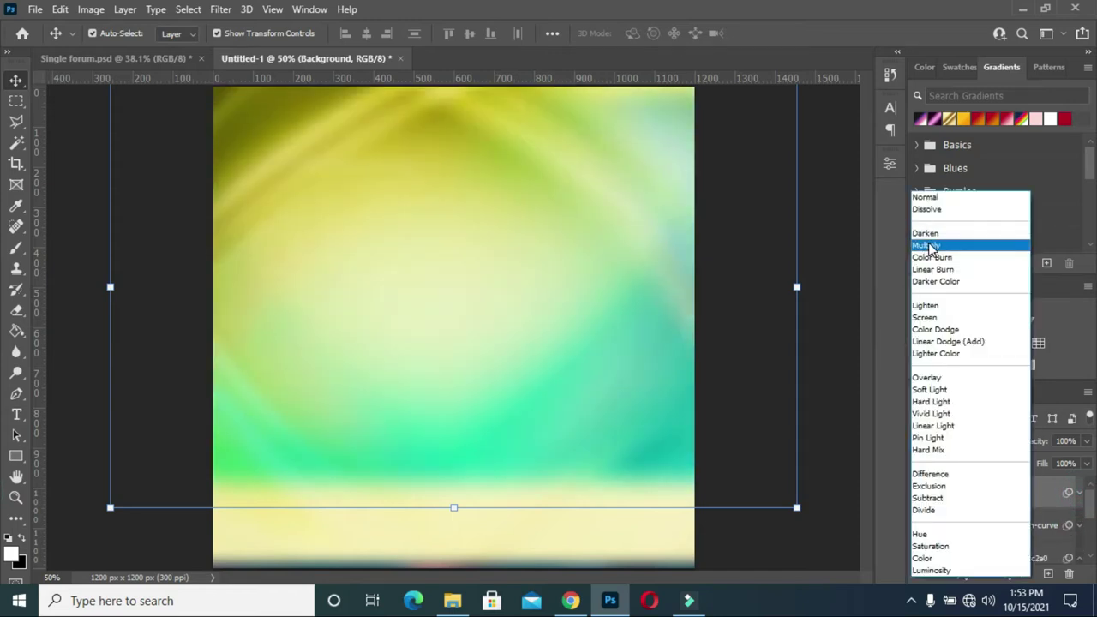
left_click(929, 247)
key("8")
key("4")
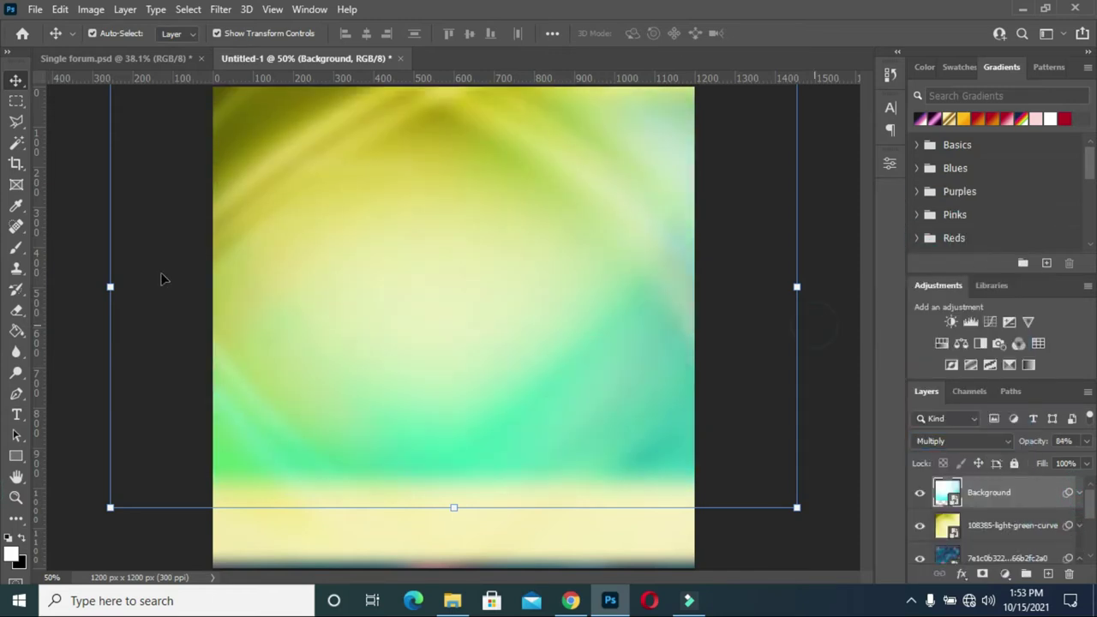
key("ctrl+t")
left_click_drag(274, 251, 289, 286)
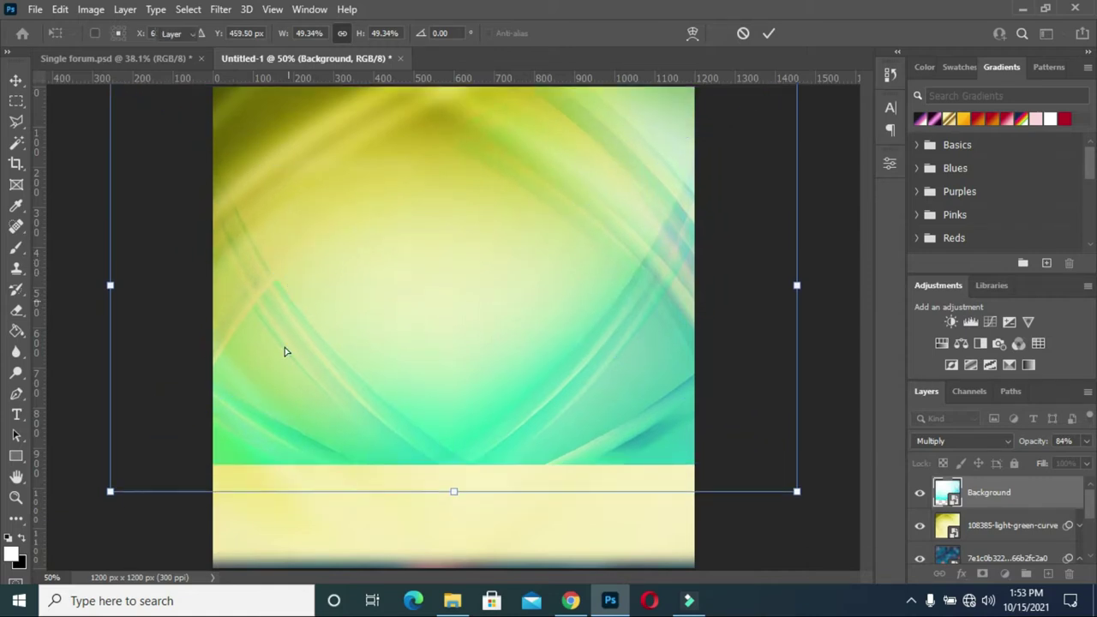
key("Return")
left_click(831, 409)
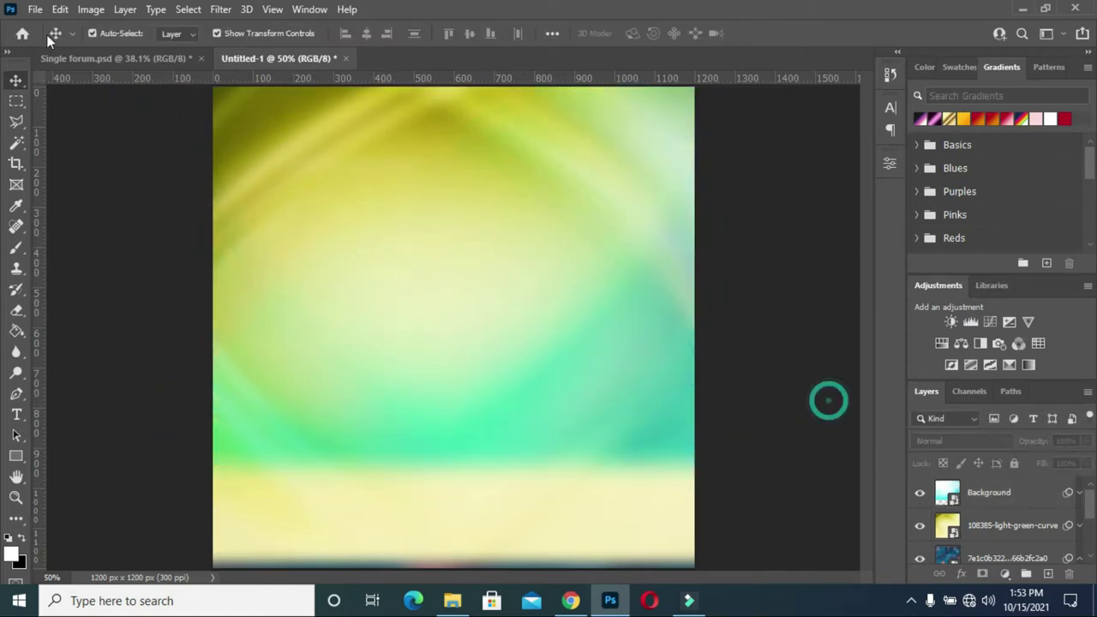
Step: Place the blue abstract image, enlarged and moved down over the lower canvas
left_click(451, 600)
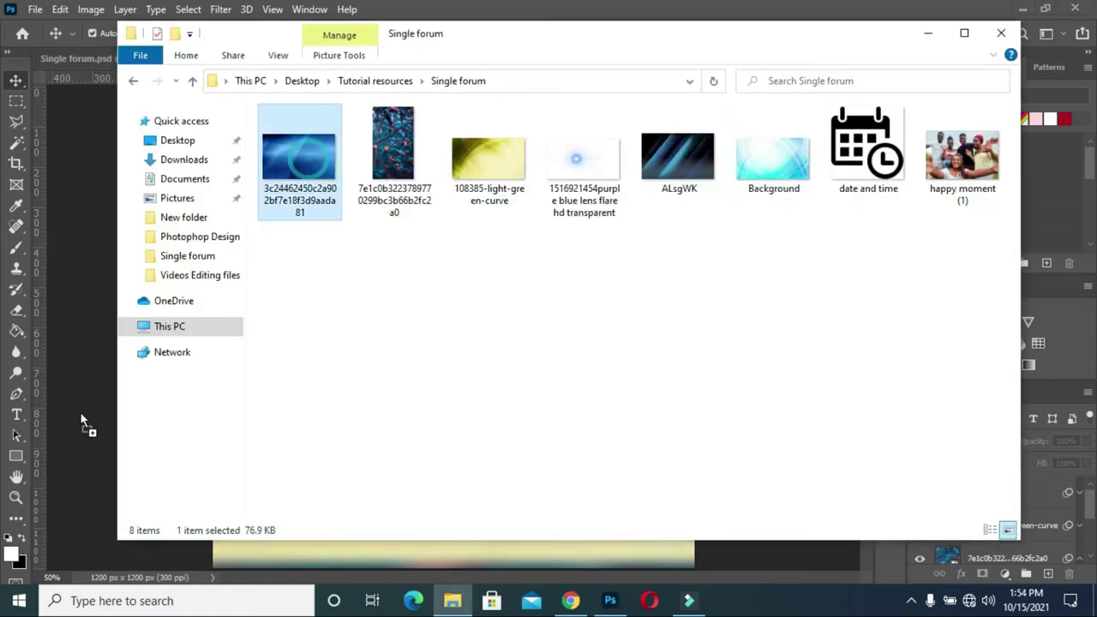
left_click_drag(308, 159, 89, 403)
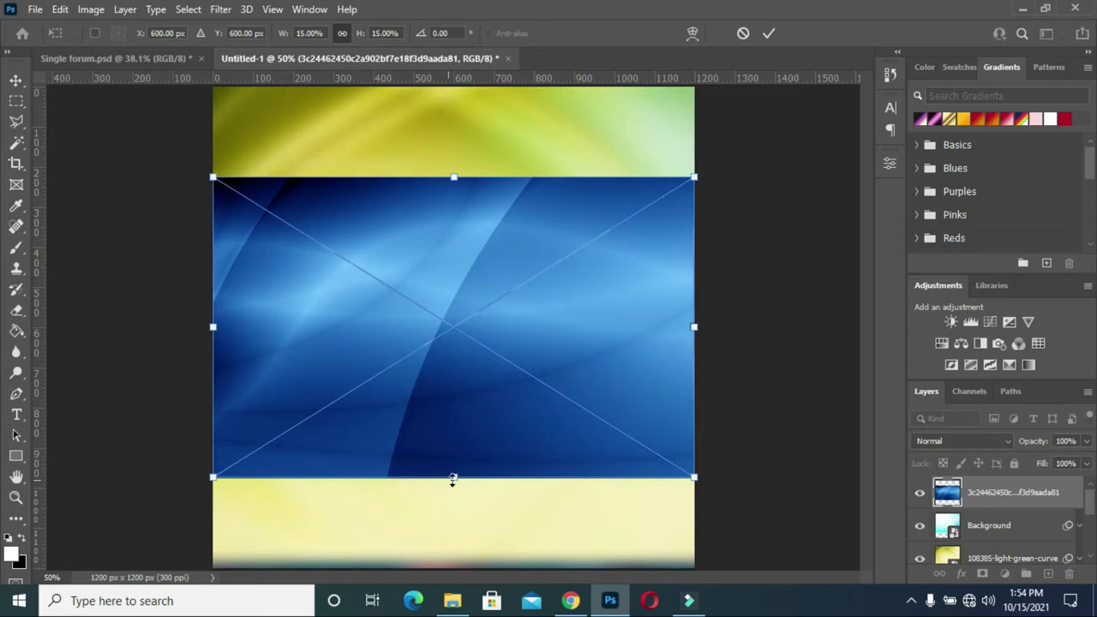
left_click_drag(452, 477, 470, 533)
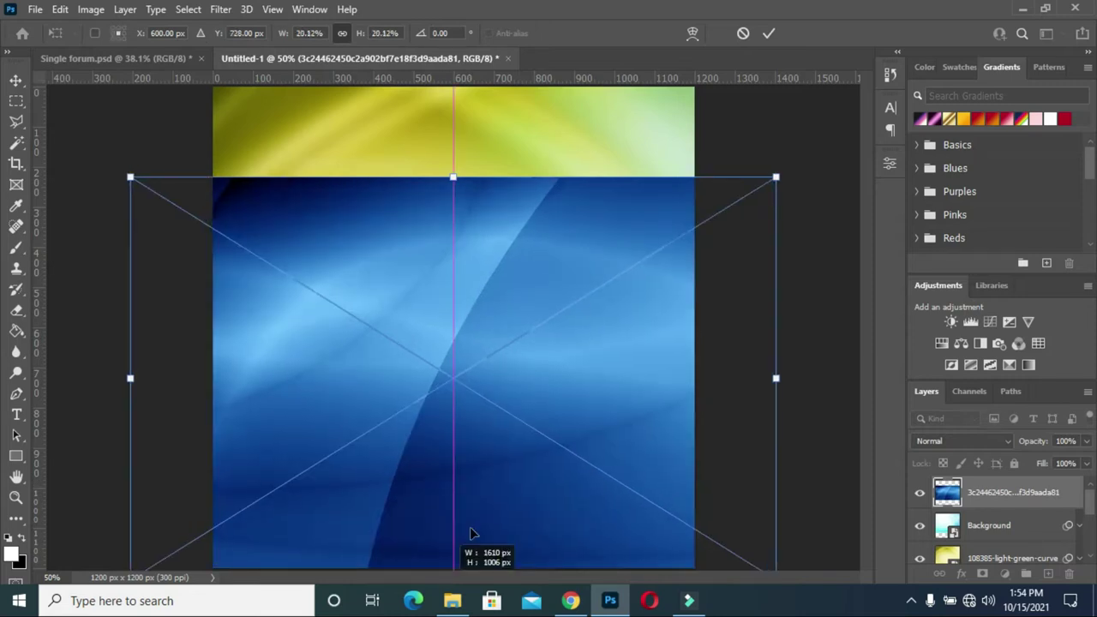
double_click(546, 335)
mouse_move(531, 288)
left_mouse_down()
mouse_move(528, 335)
mouse_move(526, 319)
left_mouse_up()
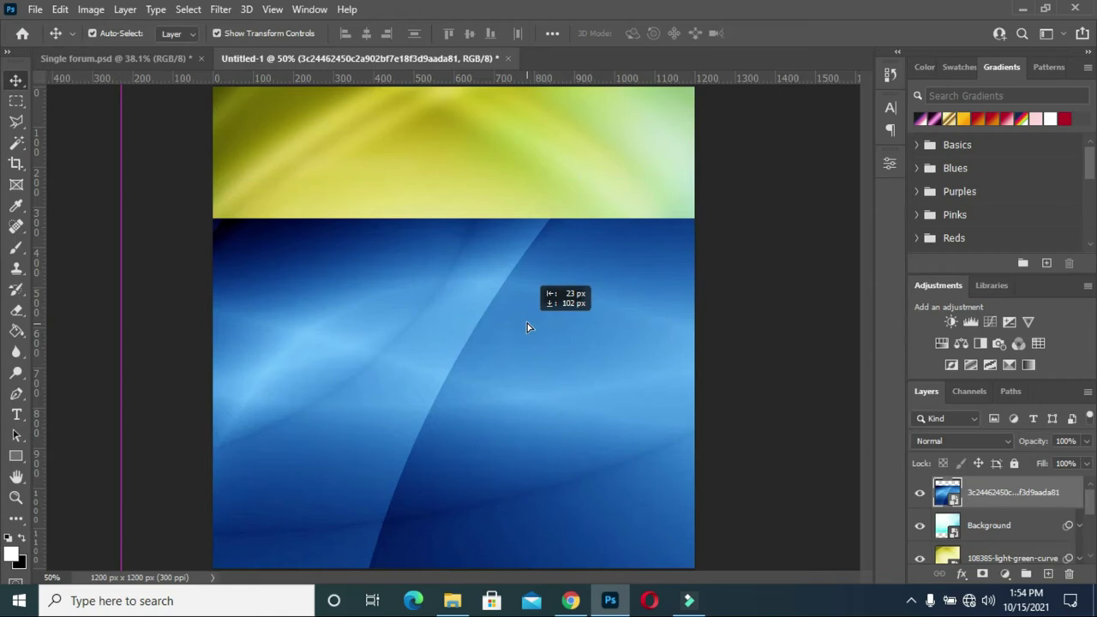
Step: Apply a Gaussian Blur of about 25 px to the blue image
left_click(221, 9)
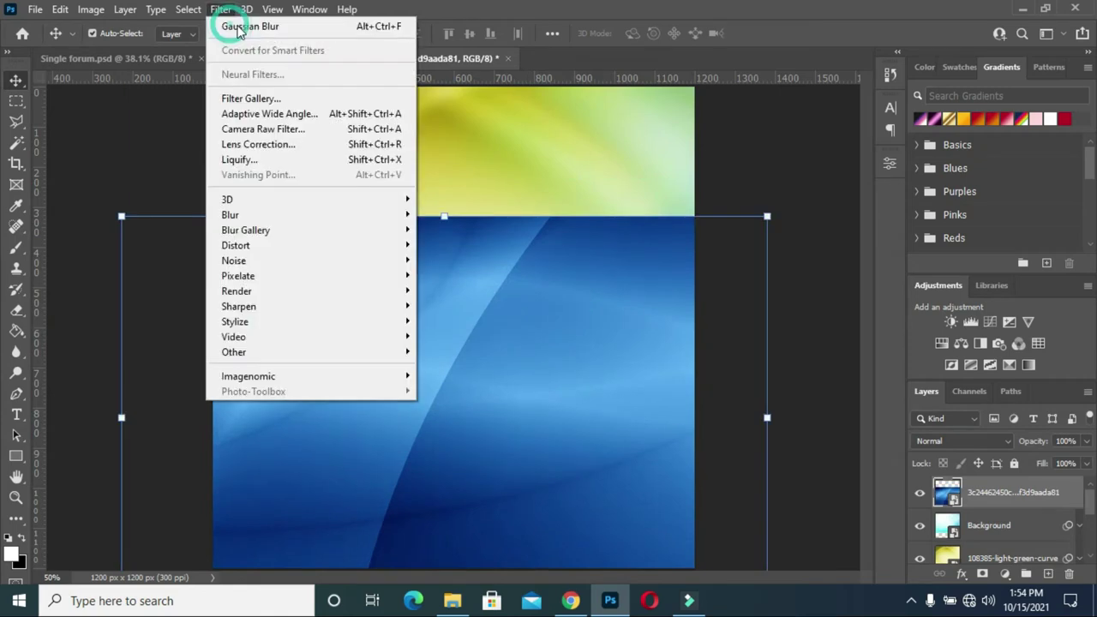
mouse_move(257, 215)
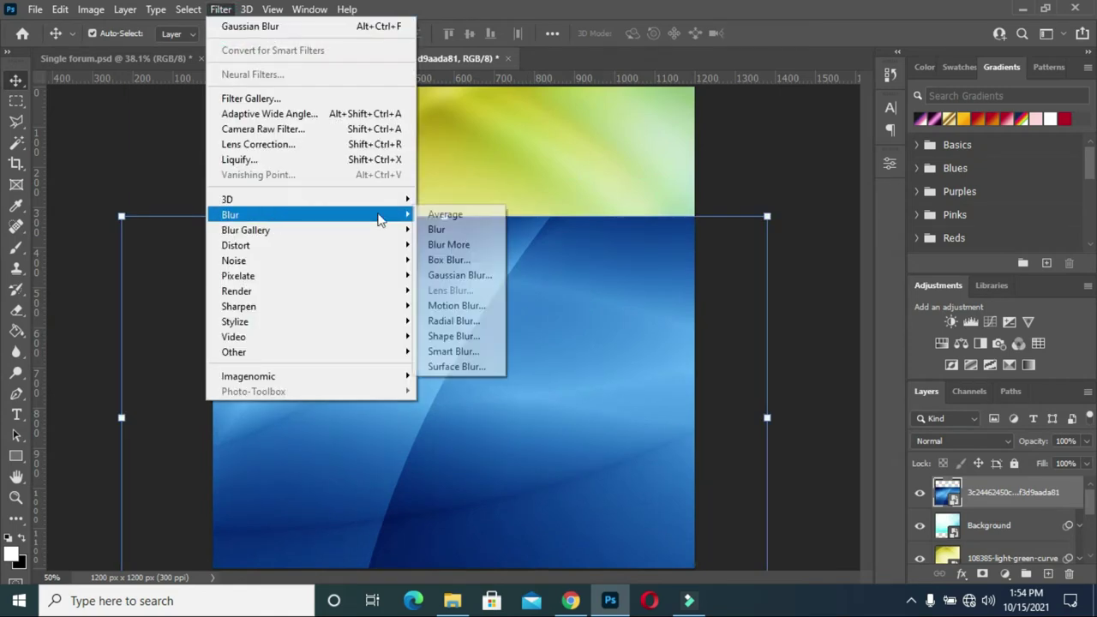
left_click(480, 275)
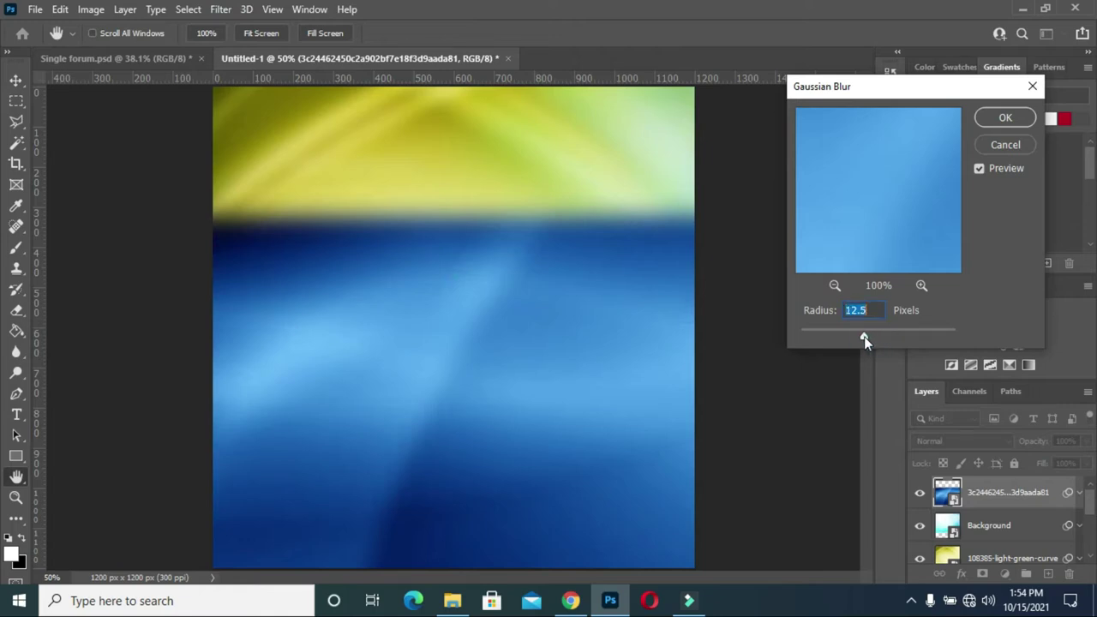
left_click_drag(867, 335, 871, 336)
left_click(1004, 117)
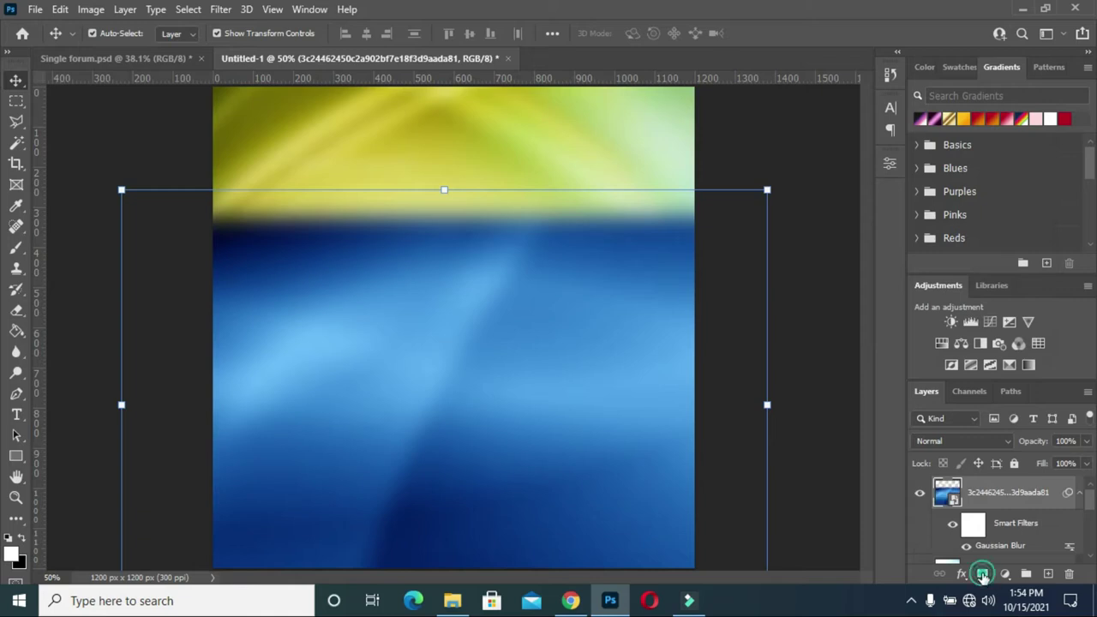
Step: Add a layer mask to the blue layer and brush black across its top edge to fade it
left_click(982, 574)
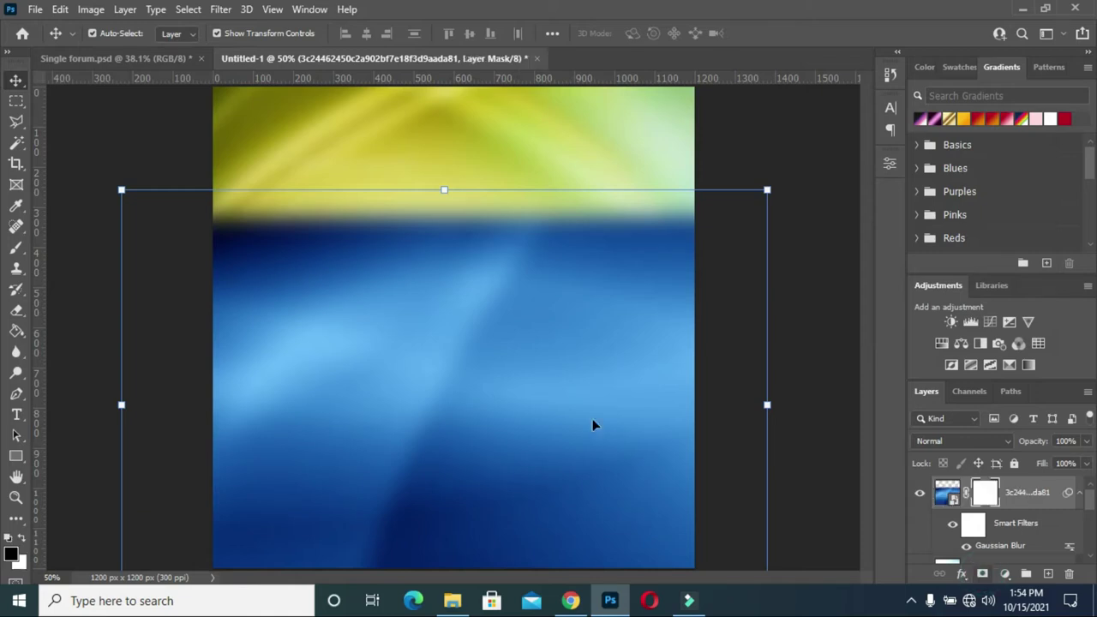
left_click(16, 247)
mouse_move(195, 208)
left_mouse_down()
mouse_move(520, 215)
mouse_move(766, 196)
mouse_move(729, 235)
mouse_move(191, 265)
mouse_move(311, 245)
mouse_move(710, 254)
left_mouse_up()
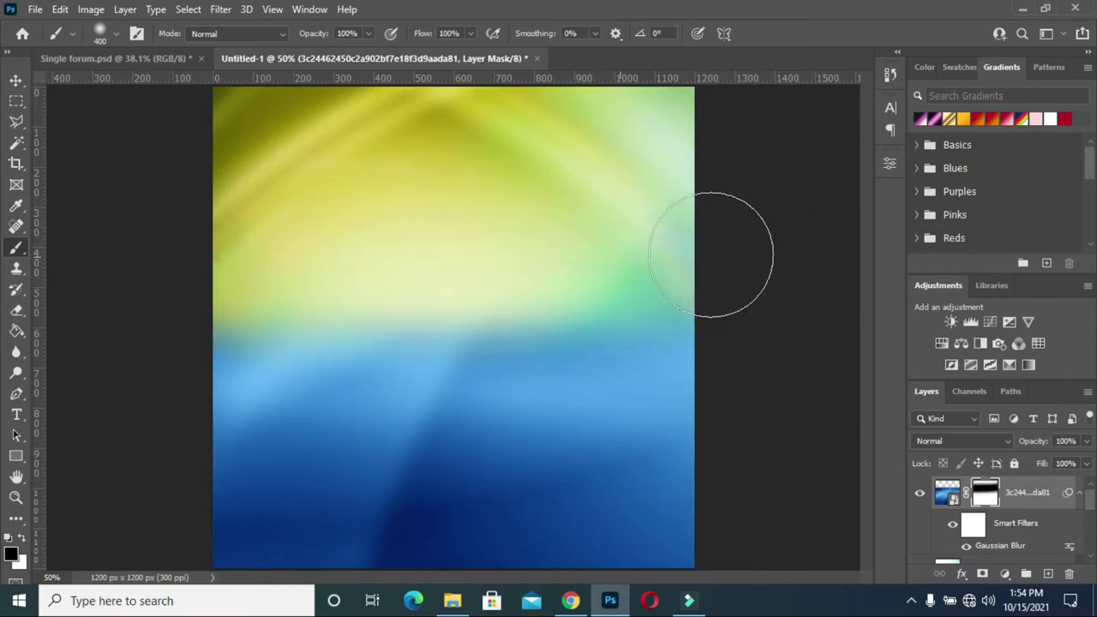
left_click(16, 80)
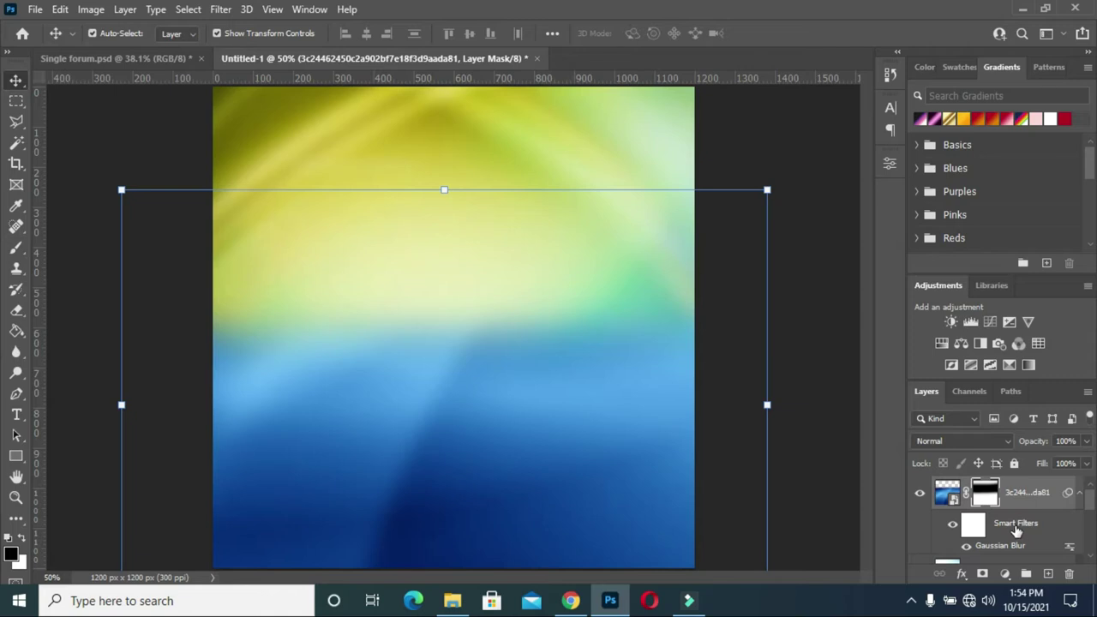
left_click(1015, 530)
left_click(1081, 495)
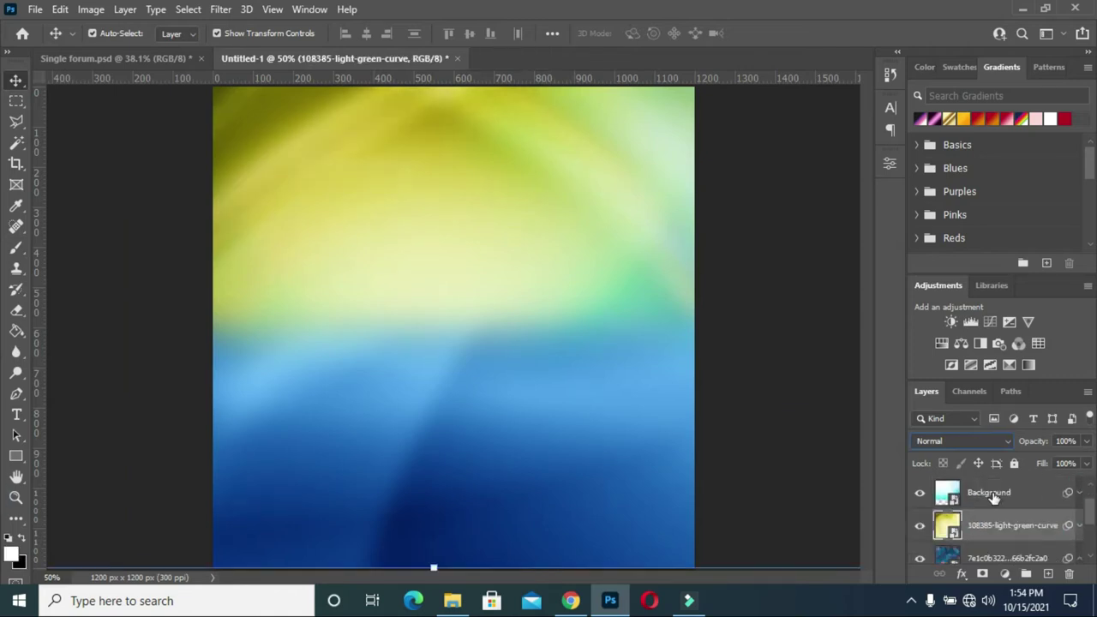
Step: Return the Background photo layer to Normal blending and shift it down with Free Transform
left_click(991, 495)
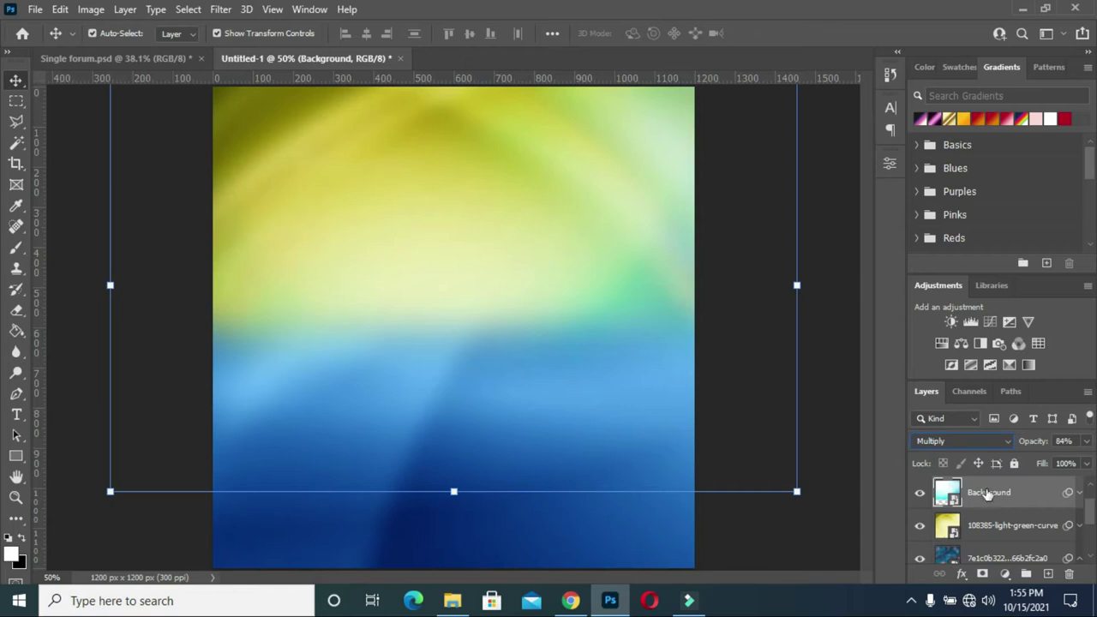
left_click(958, 440)
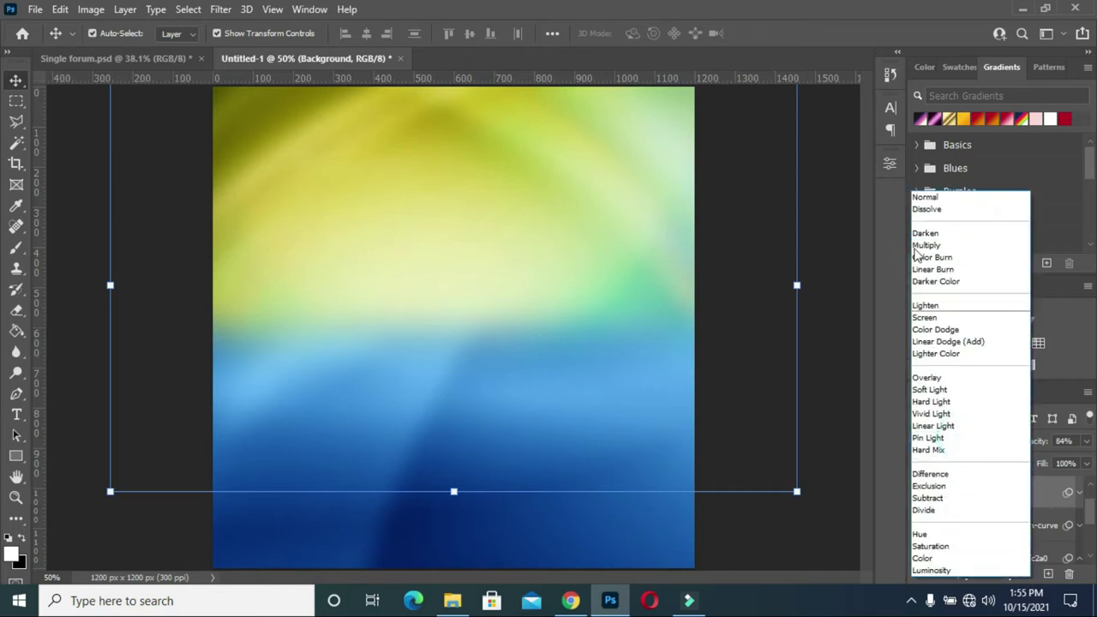
left_click(932, 196)
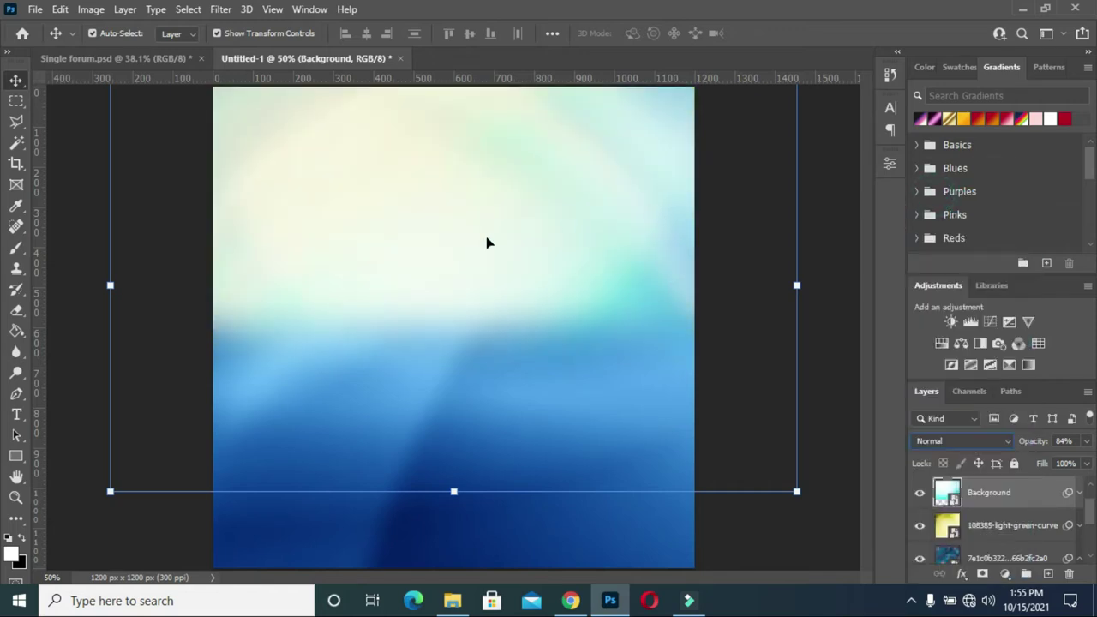
left_click_drag(762, 420, 744, 419)
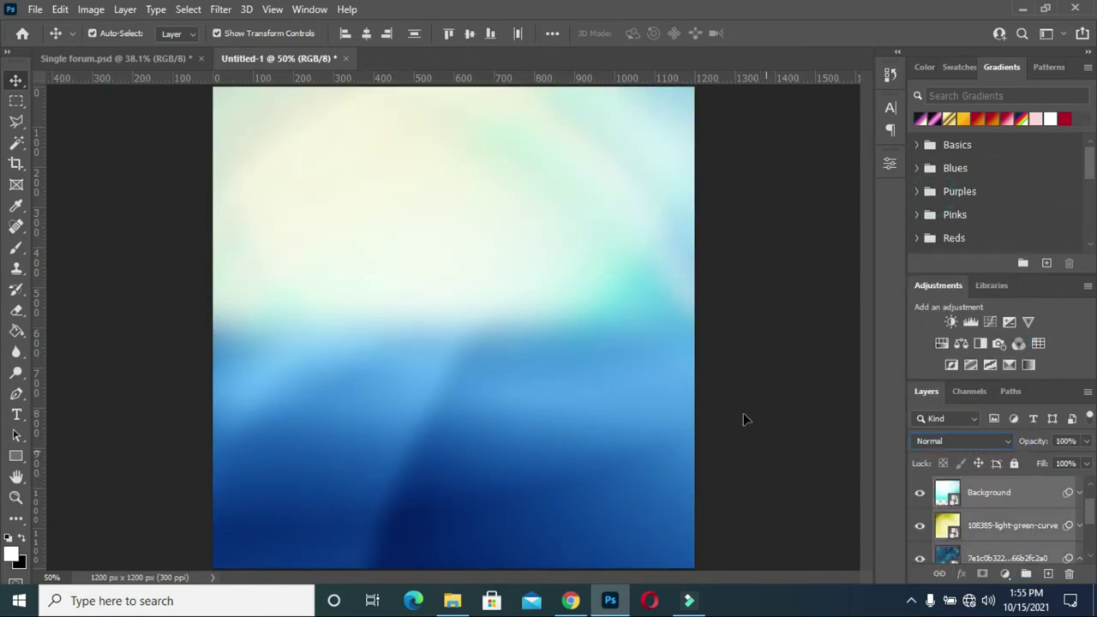
left_click(987, 494)
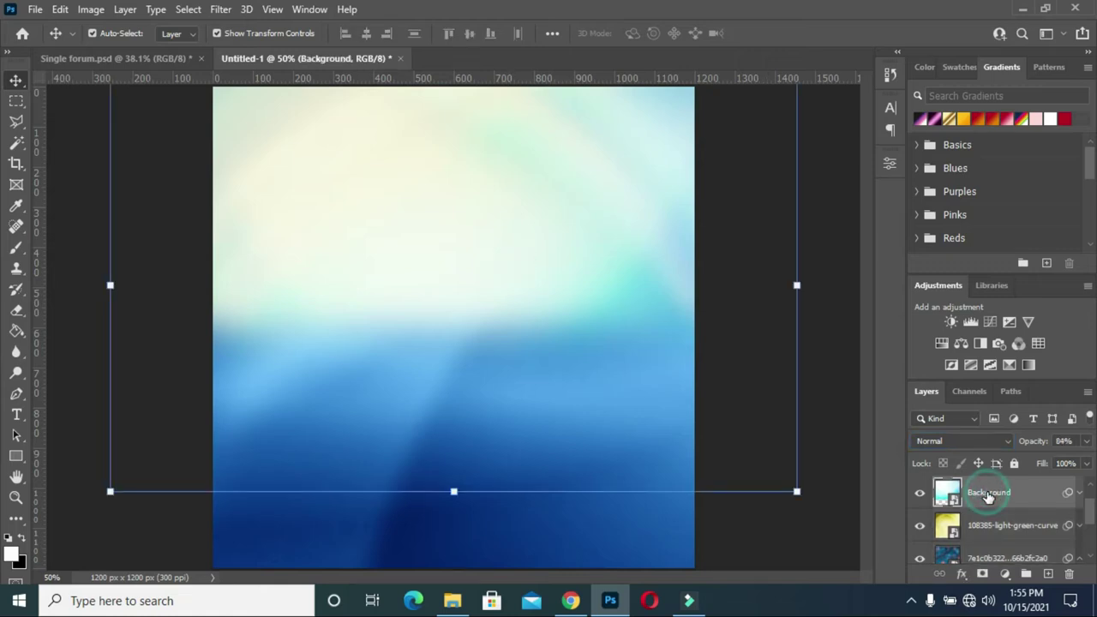
left_click(457, 489)
mouse_move(460, 397)
left_mouse_down()
mouse_move(468, 286)
mouse_move(468, 304)
left_mouse_up()
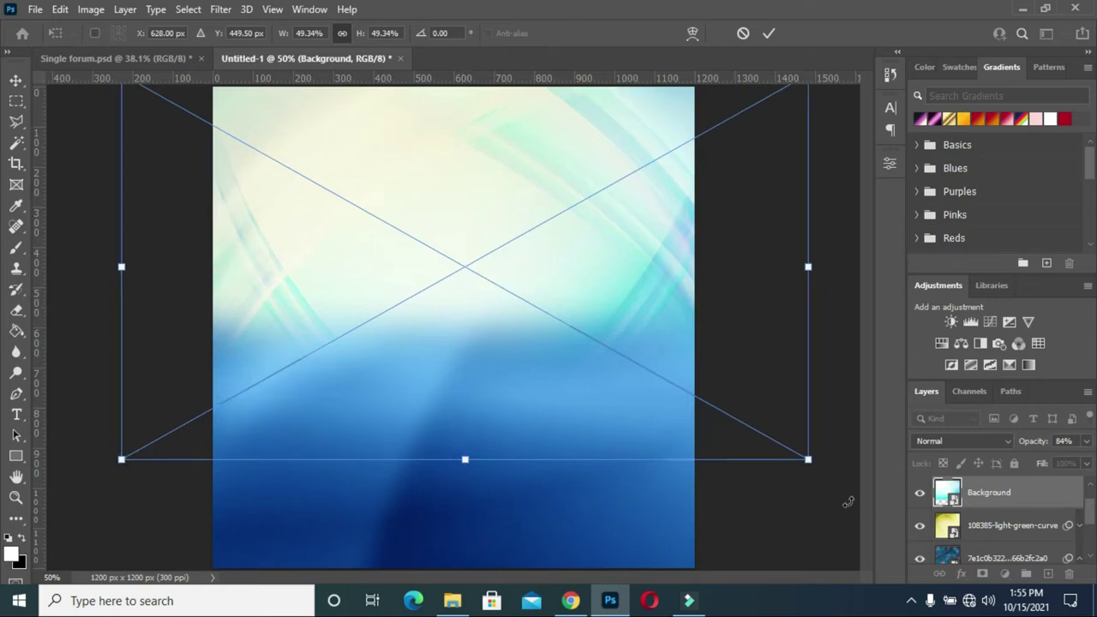
left_click(1003, 531)
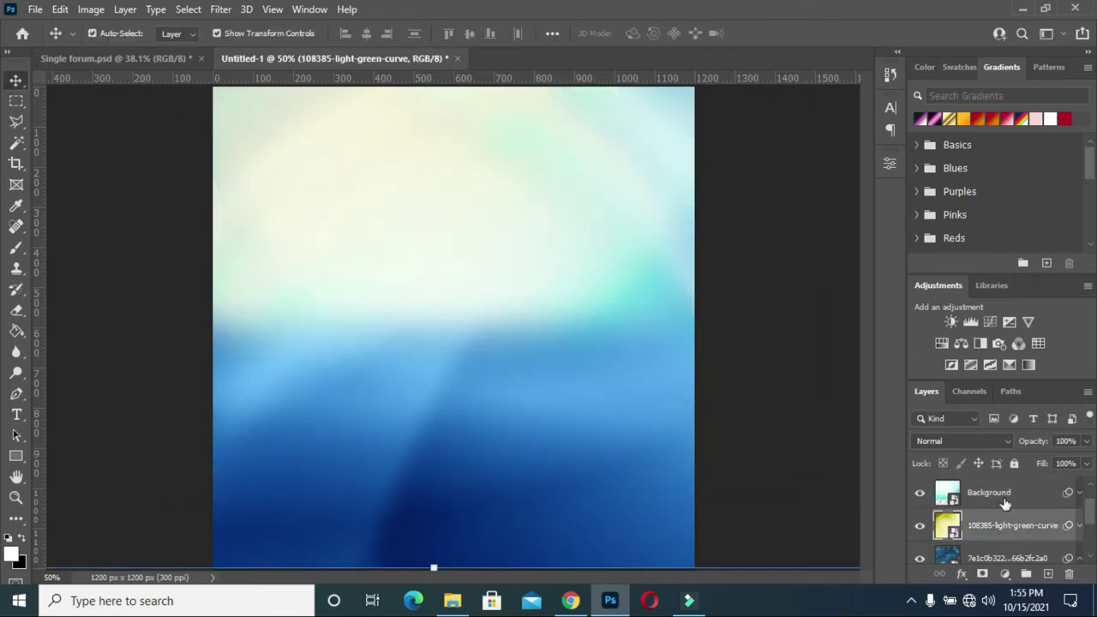
Step: Set the yellow curve layer's blend mode to Overlay
left_click(951, 444)
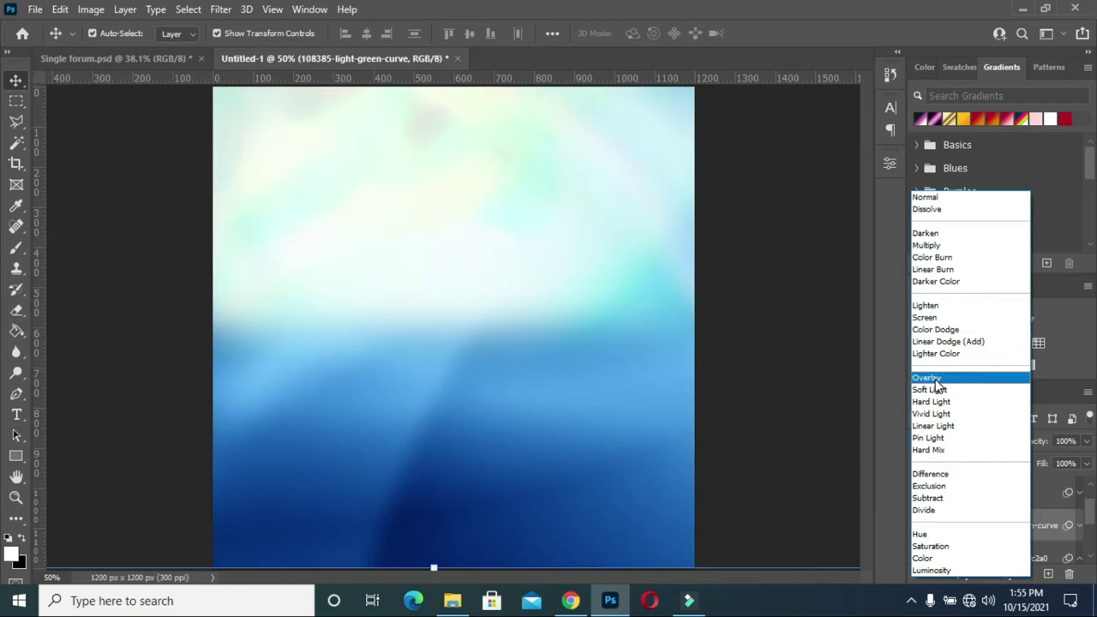
left_click(929, 378)
left_click(810, 348)
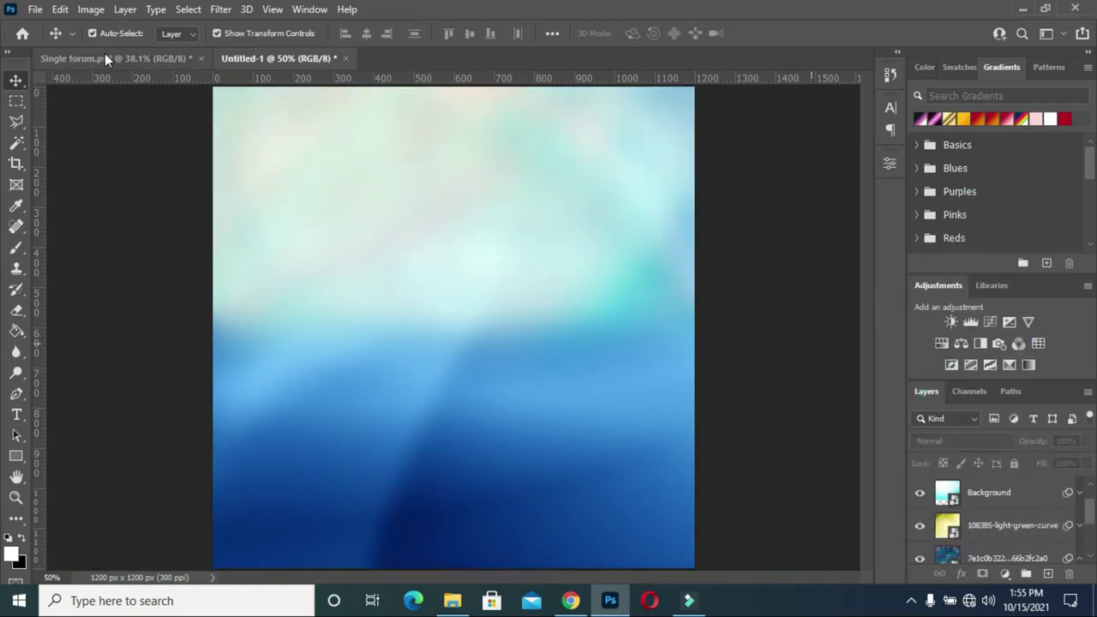
left_click(105, 59)
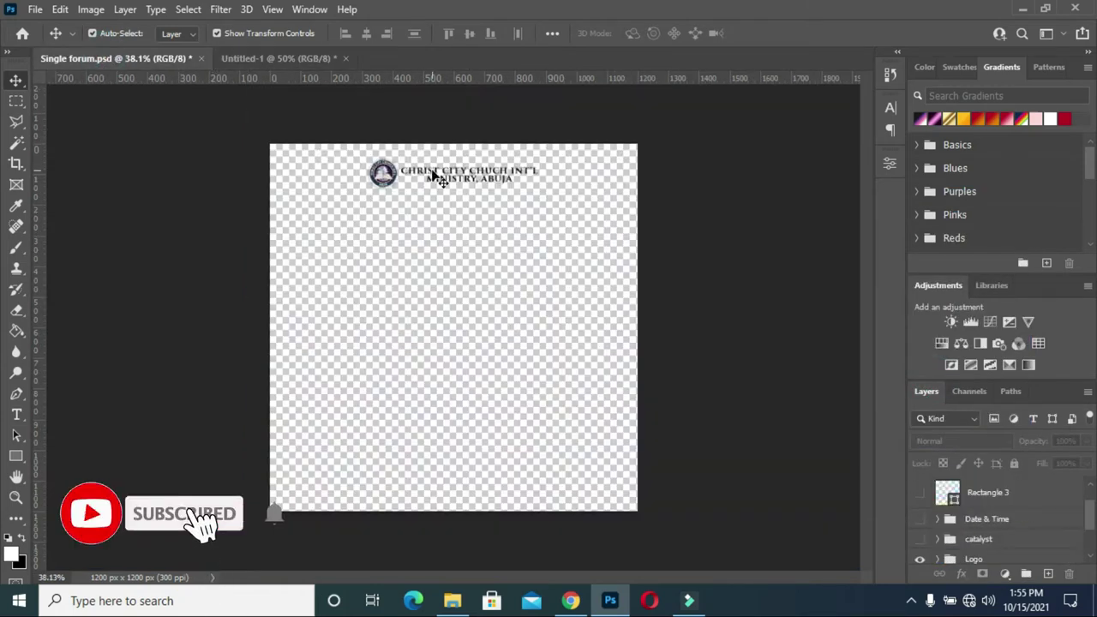
Step: Copy the church logo from Single forum into the flyer and shrink it
left_click(384, 175)
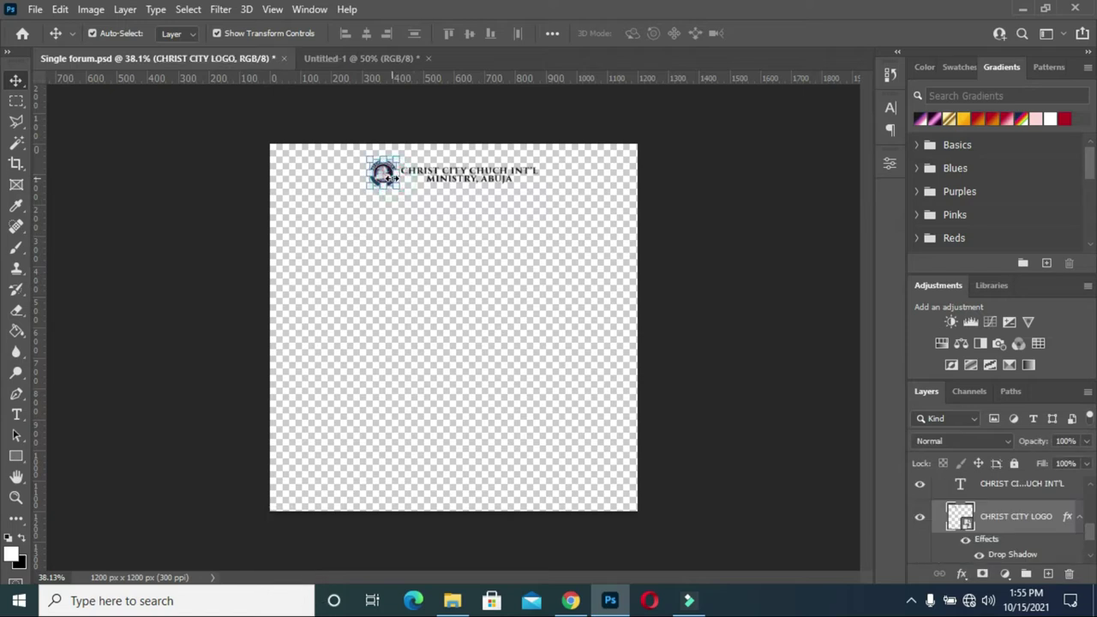
mouse_move(385, 175)
left_mouse_down()
mouse_move(369, 184)
mouse_move(386, 201)
left_mouse_up()
left_click_drag(357, 161, 345, 121)
left_click_drag(371, 159, 348, 137)
left_click(767, 32)
Step: Bring the CHRIST CITY CHUCH INT'L heading into the flyer beside the logo
left_click(160, 57)
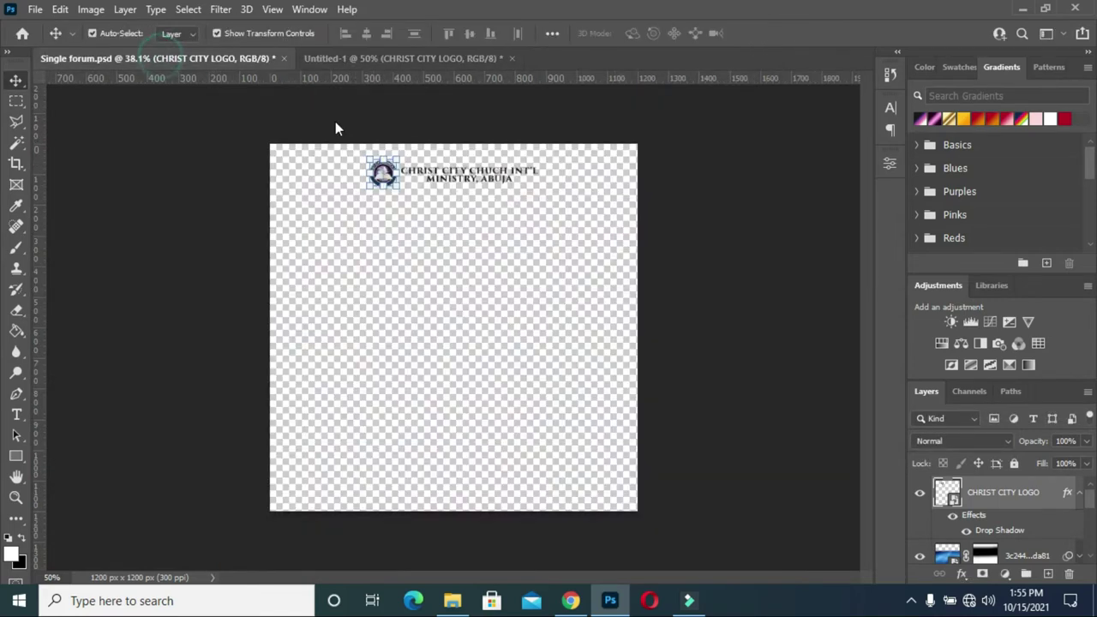
left_click(451, 177)
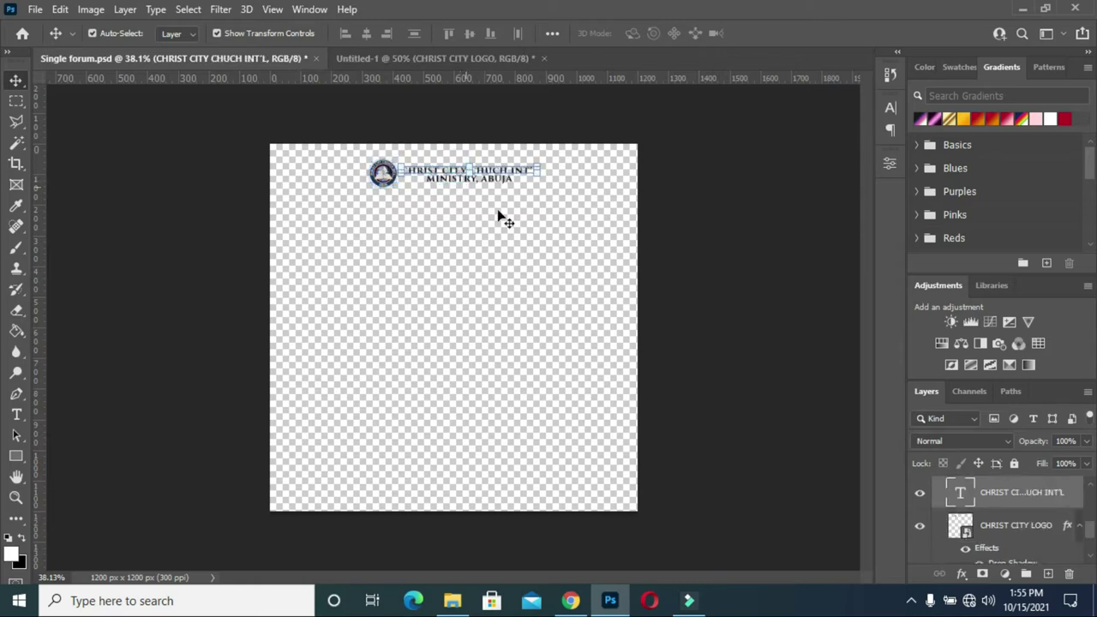
mouse_move(431, 176)
left_mouse_down()
mouse_move(450, 64)
mouse_move(444, 189)
left_mouse_up()
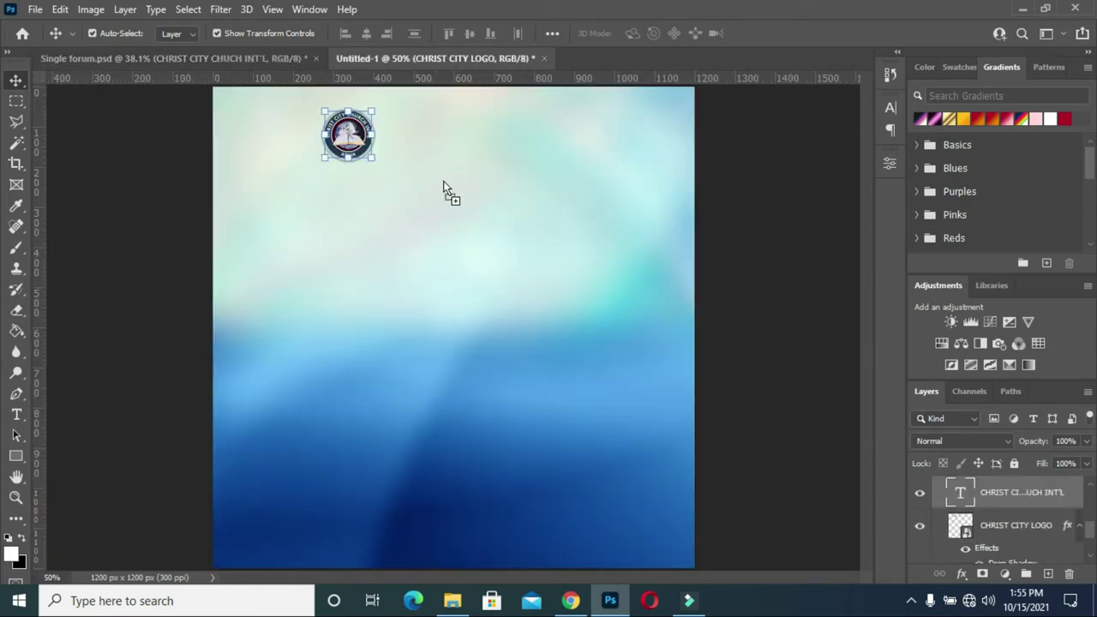
mouse_move(448, 124)
left_mouse_down()
mouse_move(495, 134)
mouse_move(508, 124)
left_mouse_up()
Step: Add the MINISTRY, ABUJA line below the heading and centre-align the two lines
left_click(182, 57)
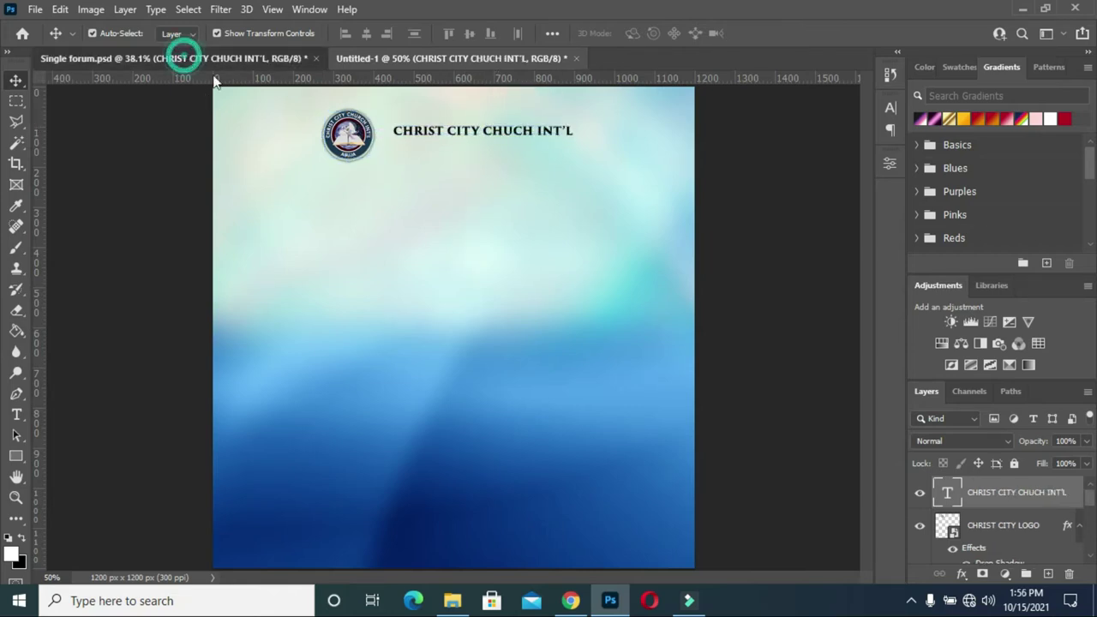
left_click(675, 187)
left_click_drag(465, 178, 370, 68)
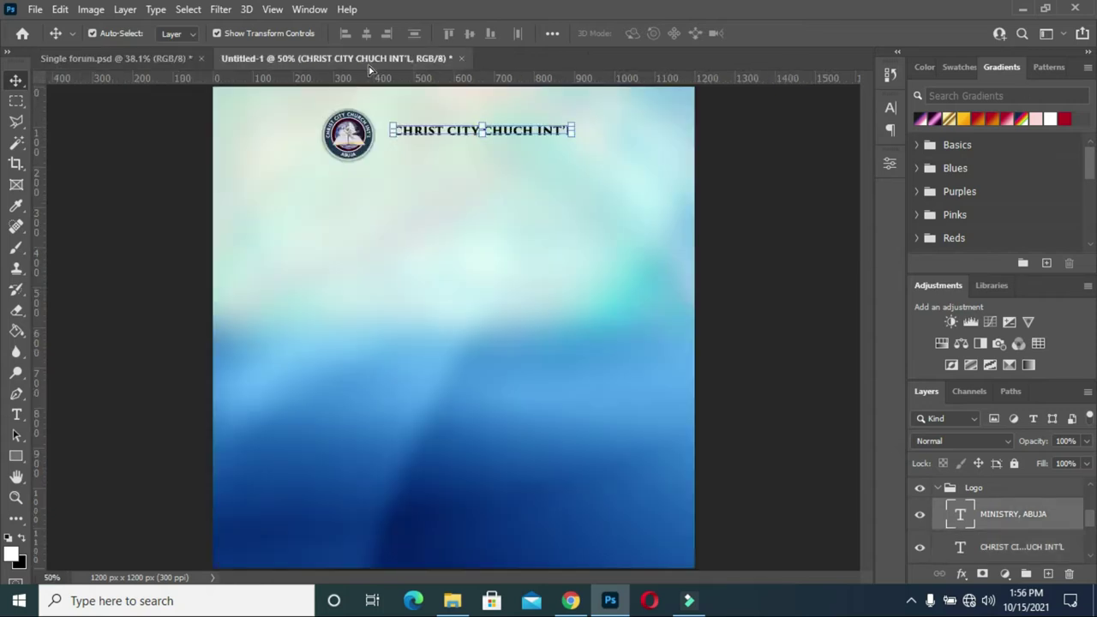
mouse_move(473, 143)
left_mouse_down()
mouse_move(478, 151)
mouse_move(464, 145)
left_mouse_up()
key("Down")
key("Down")
key("Down")
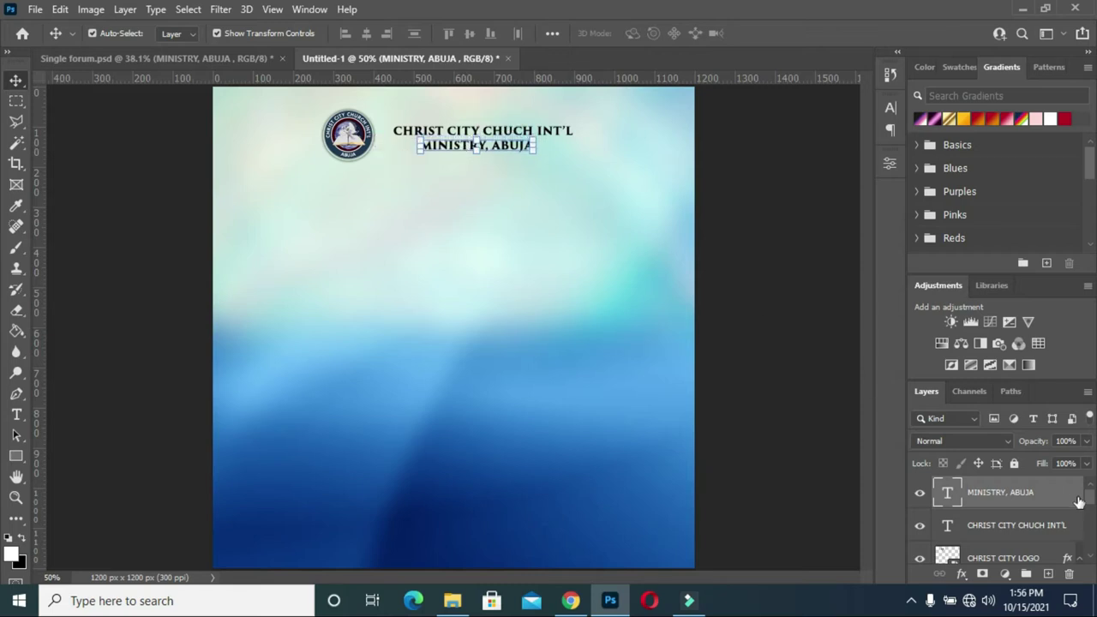
left_click(1016, 527, "shift")
key("ctrl")
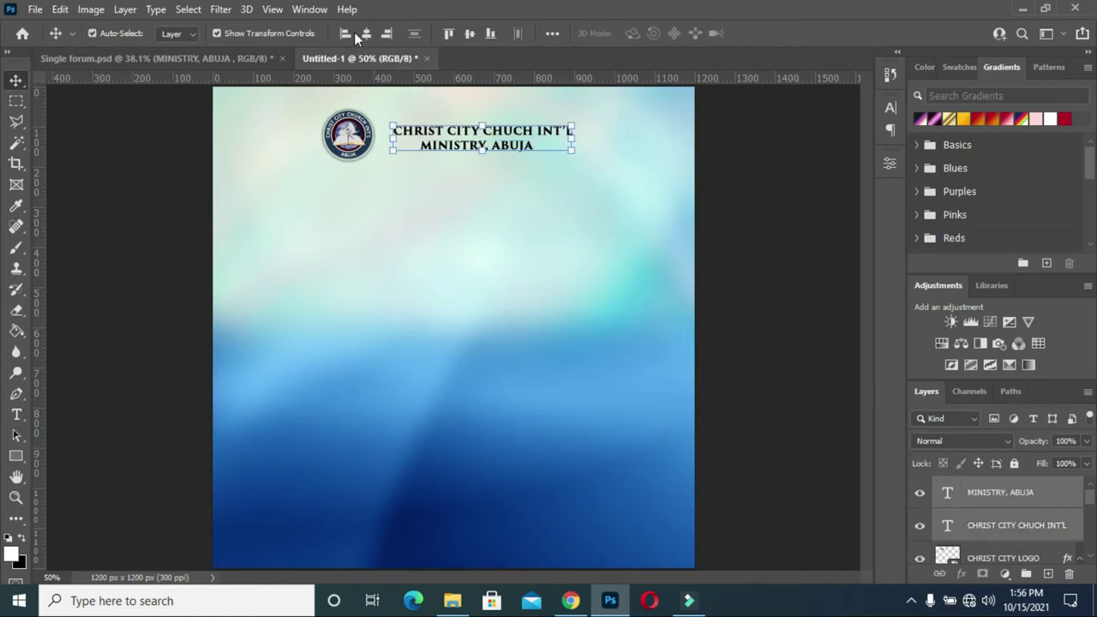
left_click(367, 32)
left_click(736, 174)
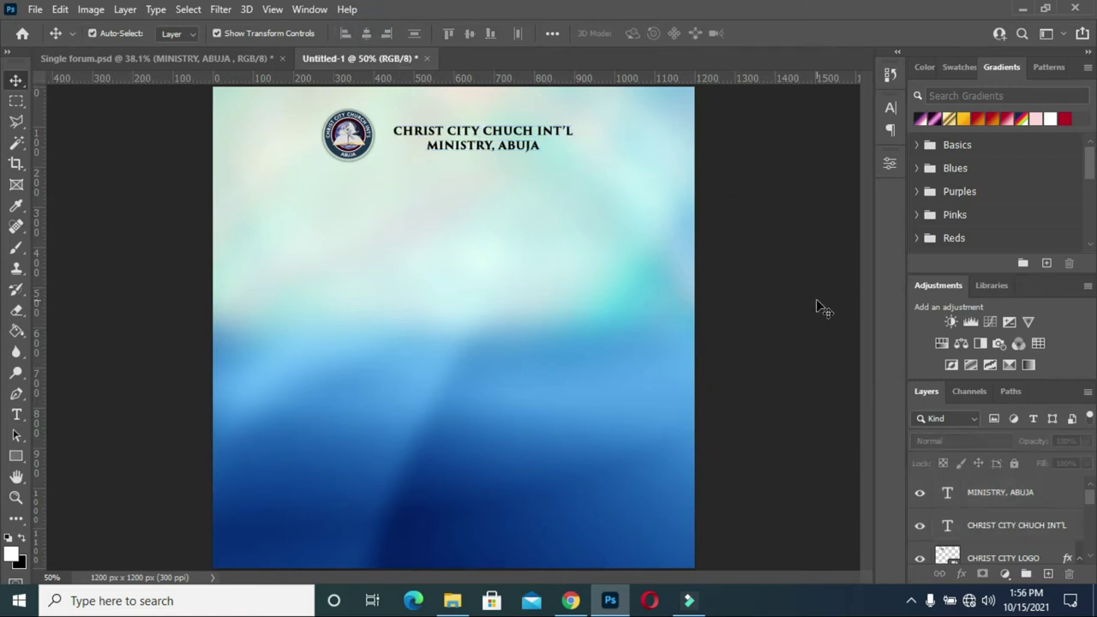
Step: Move the church logo closer to the two heading lines
left_click(988, 492)
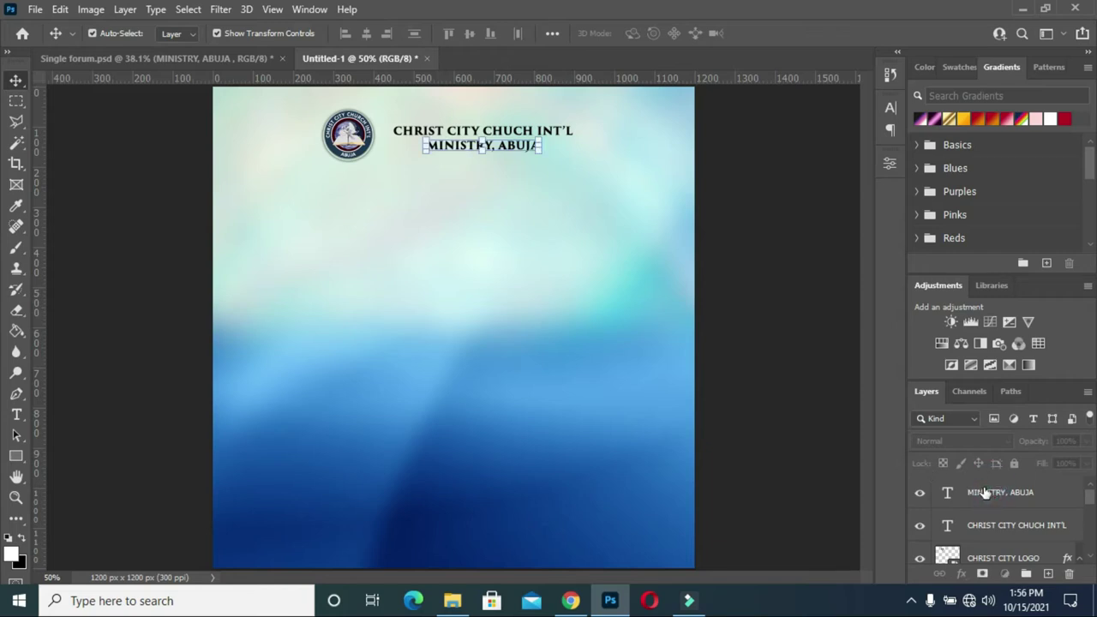
left_click(823, 372)
left_click(787, 295)
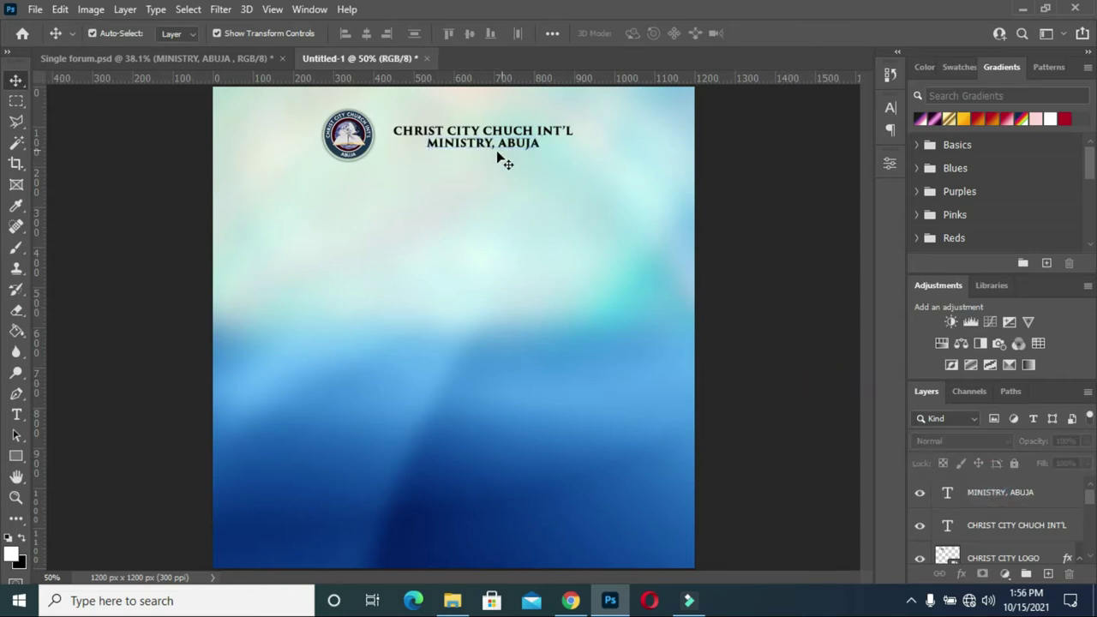
left_click(375, 139)
left_click_drag(375, 140, 381, 139)
scroll(1056, 503, "down", 1)
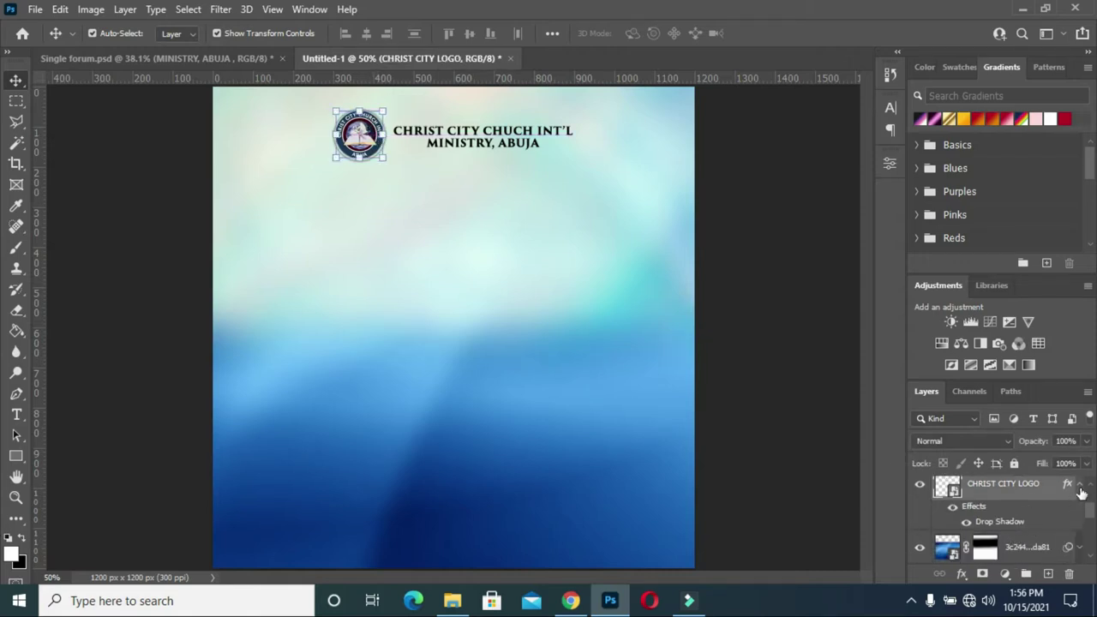
left_click(1078, 484)
scroll(1047, 498, "up", 1)
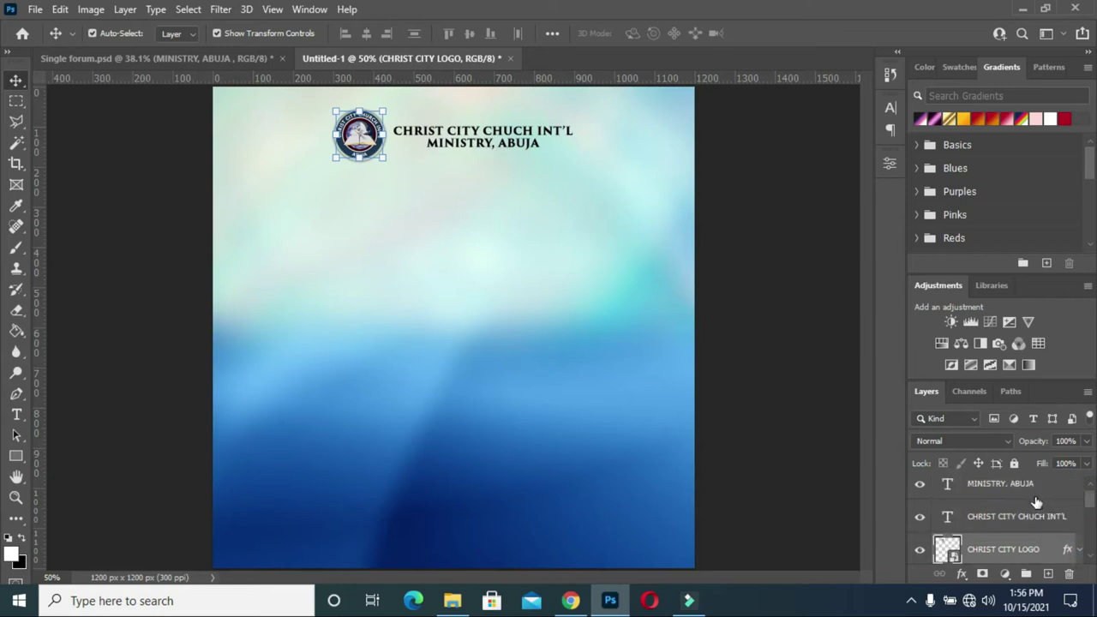
scroll(1037, 503, "up", 1)
Step: Group the logo and heading lines as Group 1, centre it horizontally, and duplicate MINISTRY, ABUJA
left_click(1004, 495, "shift")
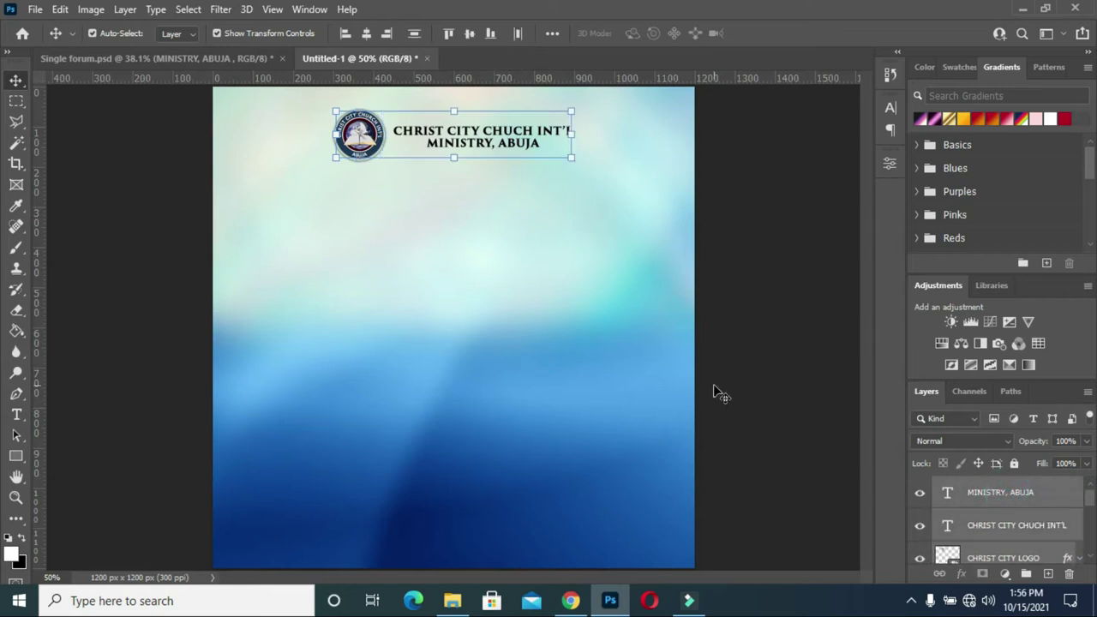
key("ctrl+g")
key("ctrl")
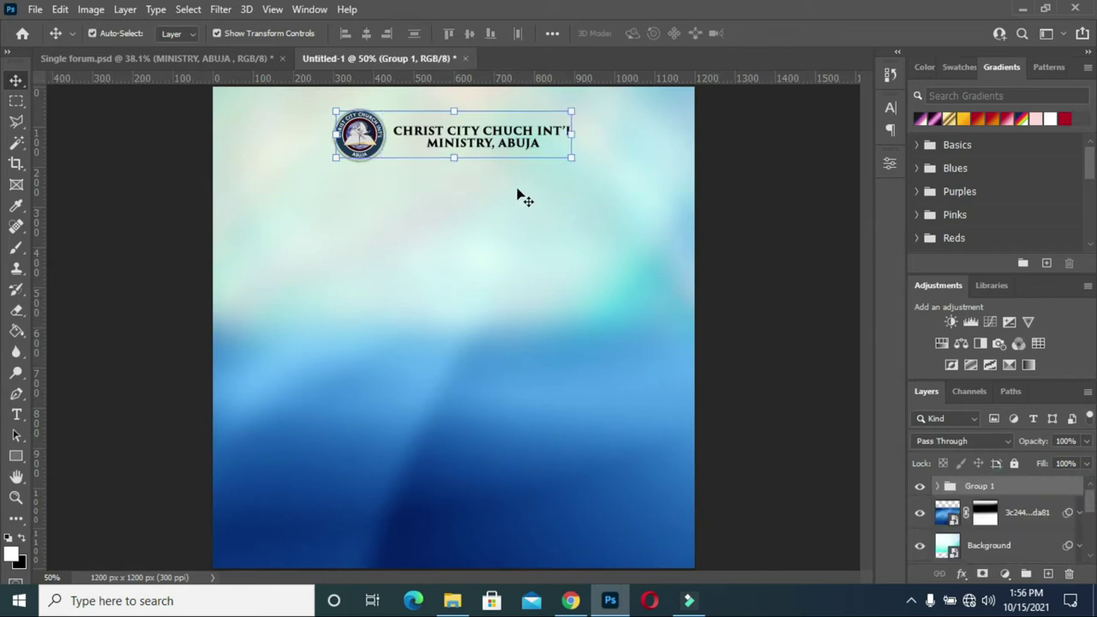
key("ctrl+a")
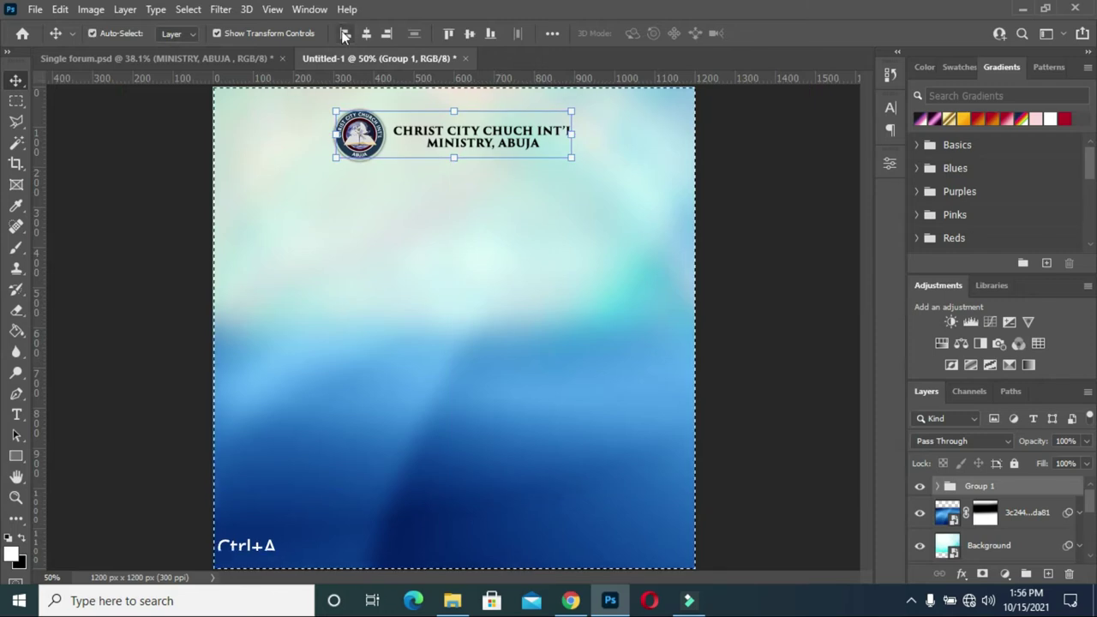
left_click(366, 34)
left_click(366, 34)
left_click(429, 153)
key("ctrl+d")
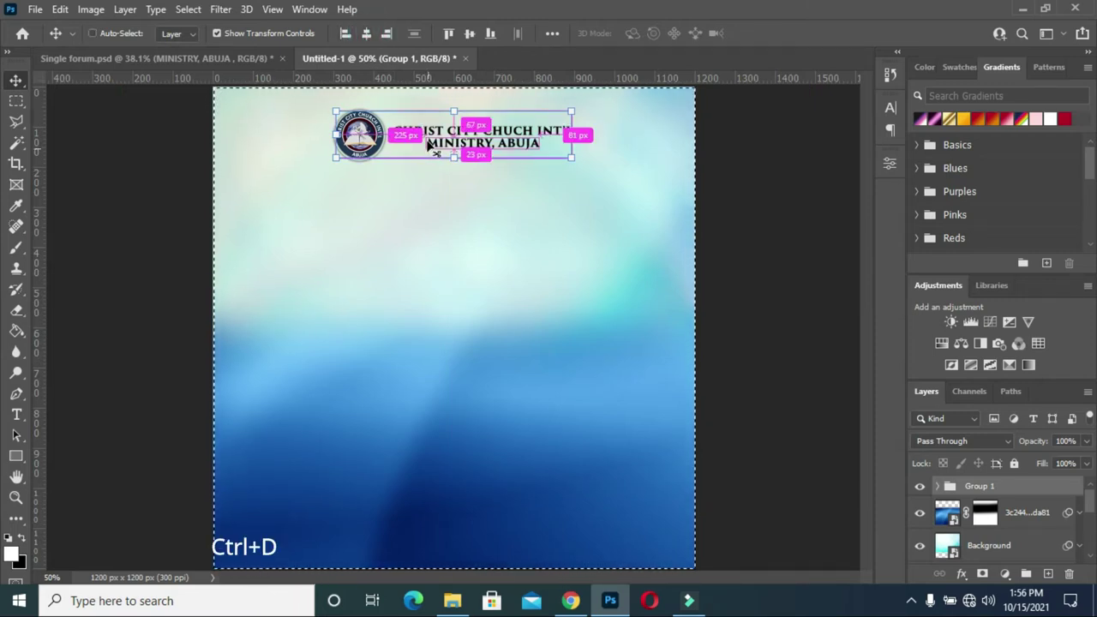
left_click(724, 231)
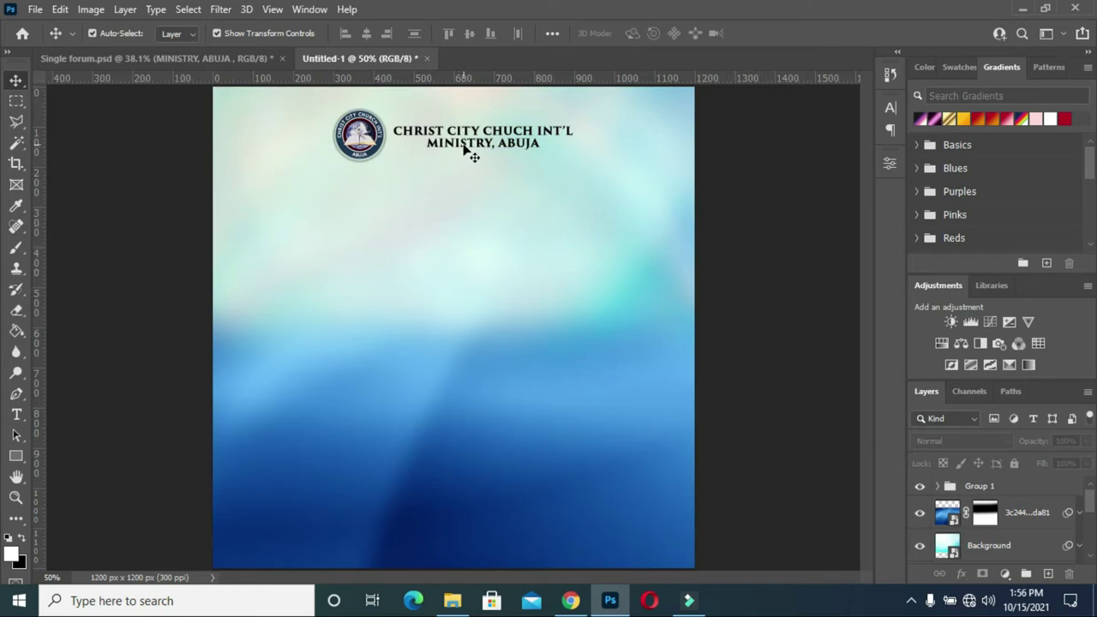
mouse_move(464, 149)
left_mouse_down()
mouse_move(474, 147)
mouse_move(453, 211)
left_mouse_up()
Step: Change the duplicated line's text to PRESENT: and move it toward the page centre
double_click(452, 209)
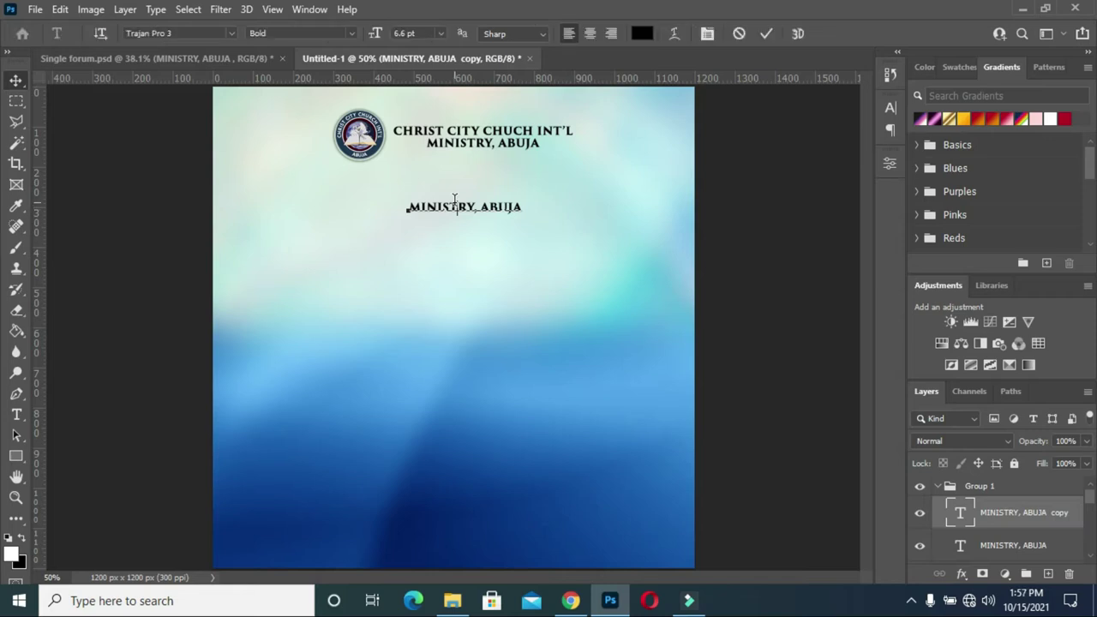
key("ctrl+a")
type("PRESENT")
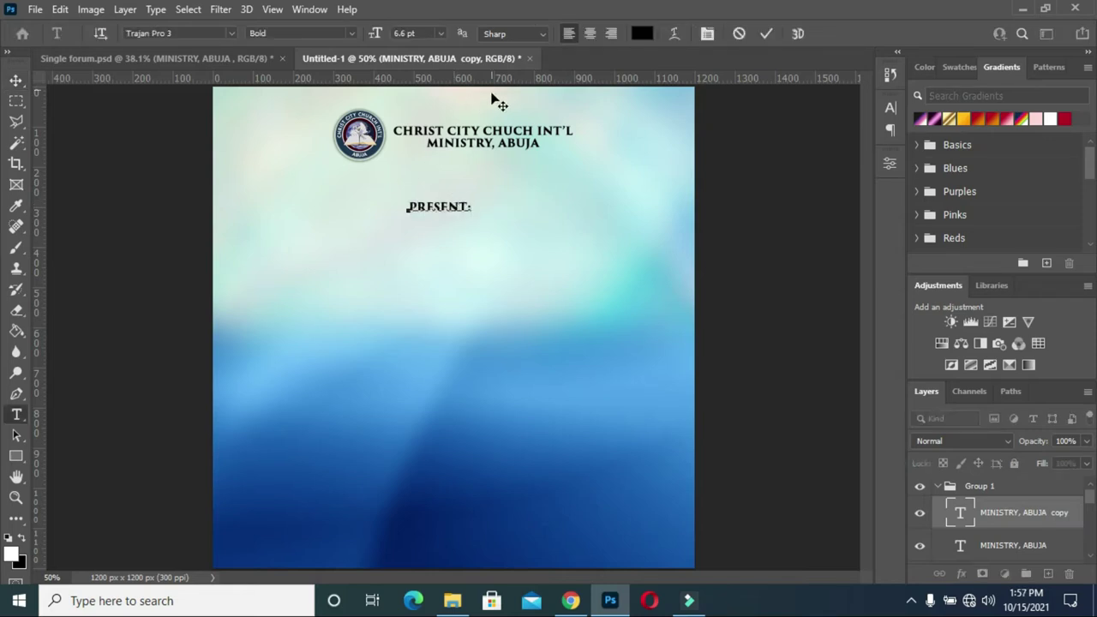
left_click(766, 33)
left_click_drag(446, 213, 467, 209)
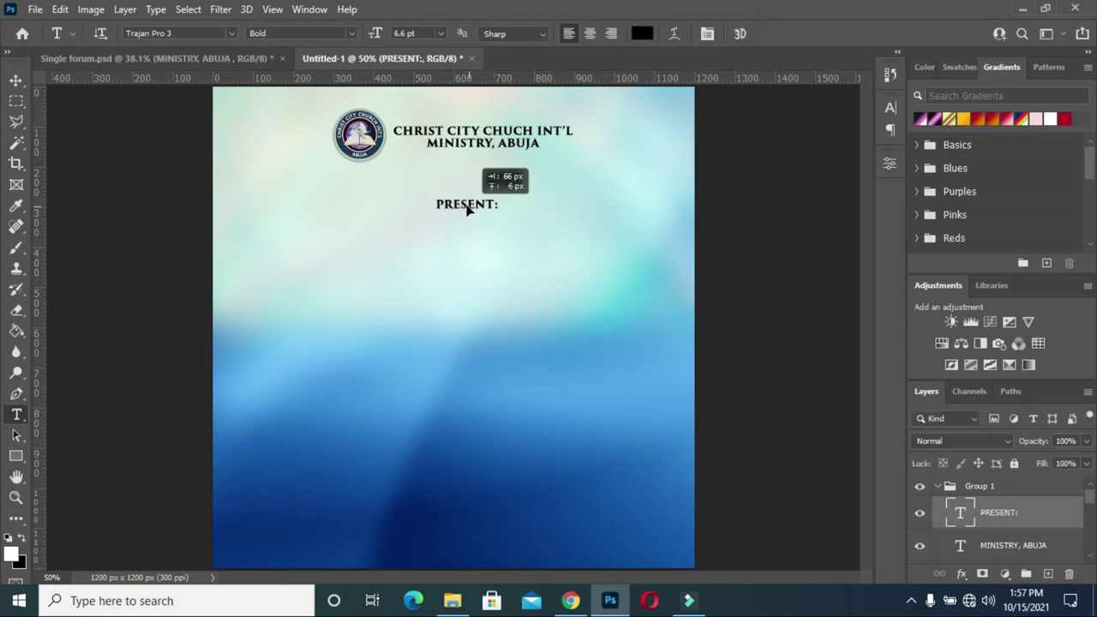
Step: Centre the PRESENT: line horizontally on the page and clear the selection
key("ctrl+a")
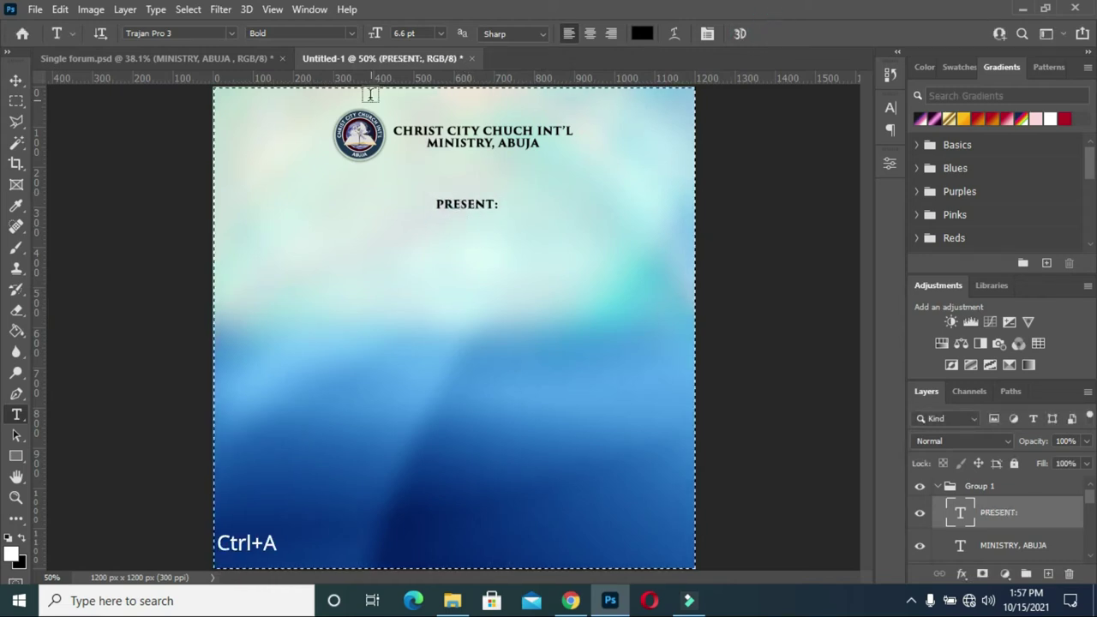
left_click(15, 80)
left_click(366, 35)
left_click(767, 198)
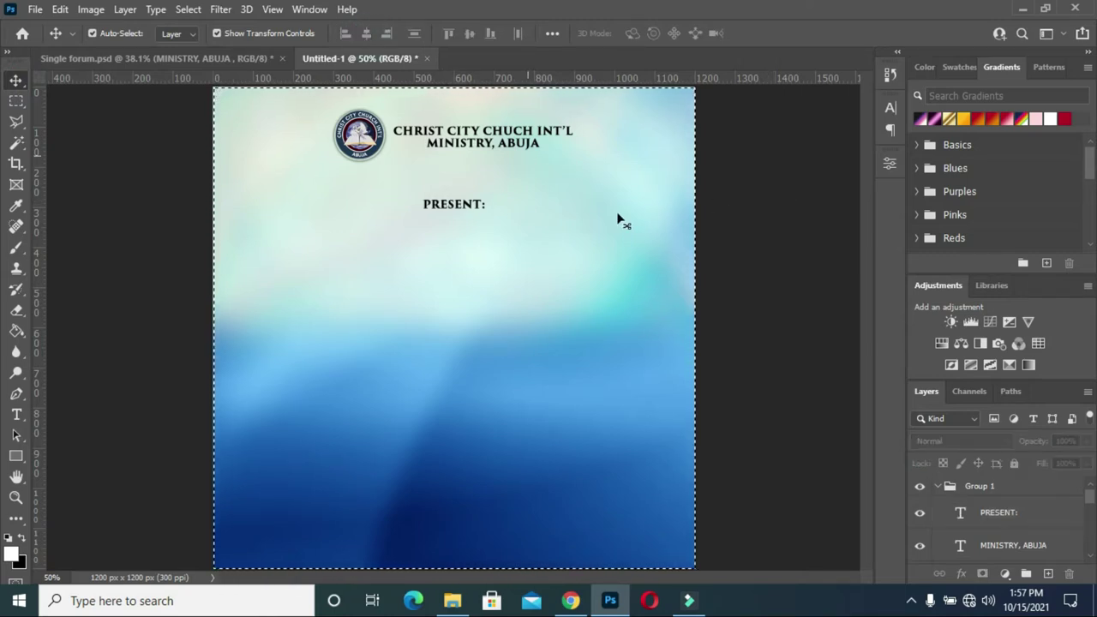
left_click(762, 229)
key("ctrl")
key("ctrl+d")
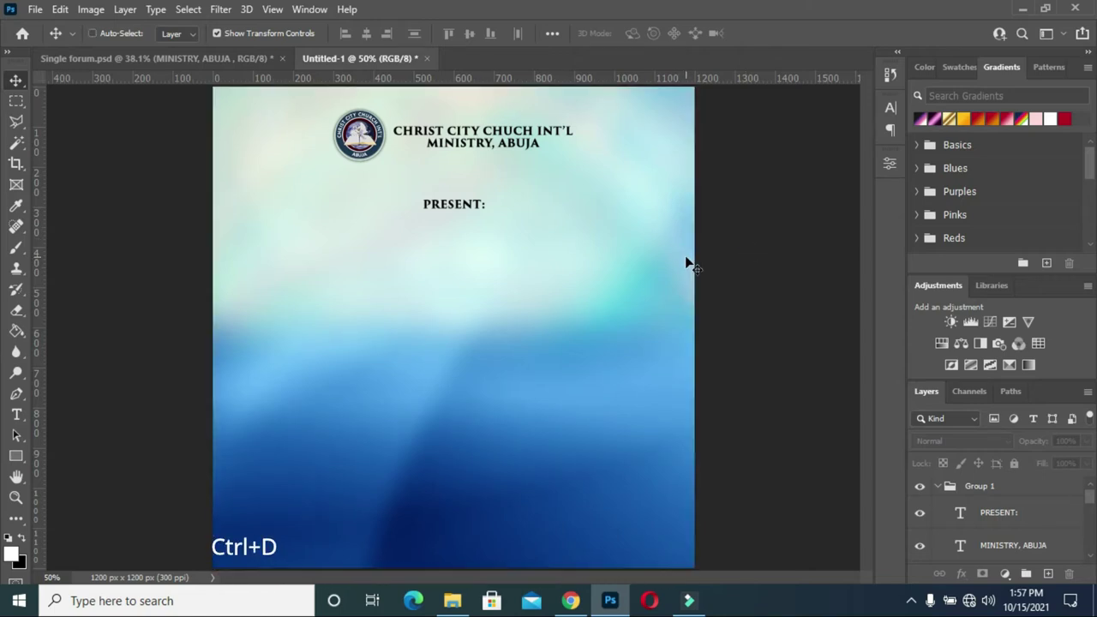
left_click(762, 276)
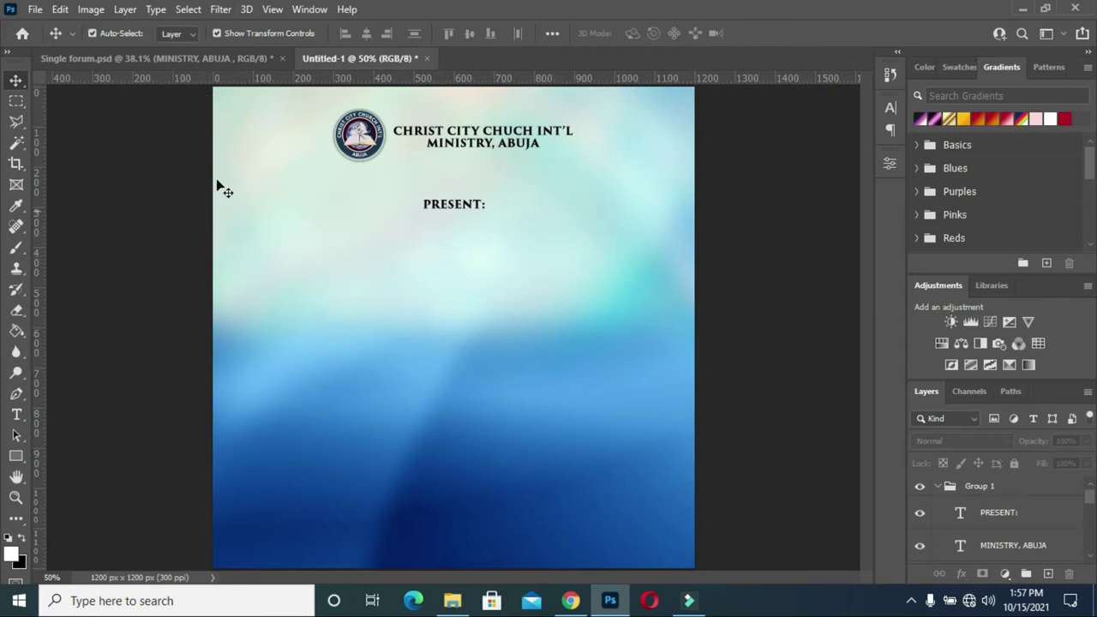
Step: Add a new SINGLE FORUM text line below PRESENT:
key("t")
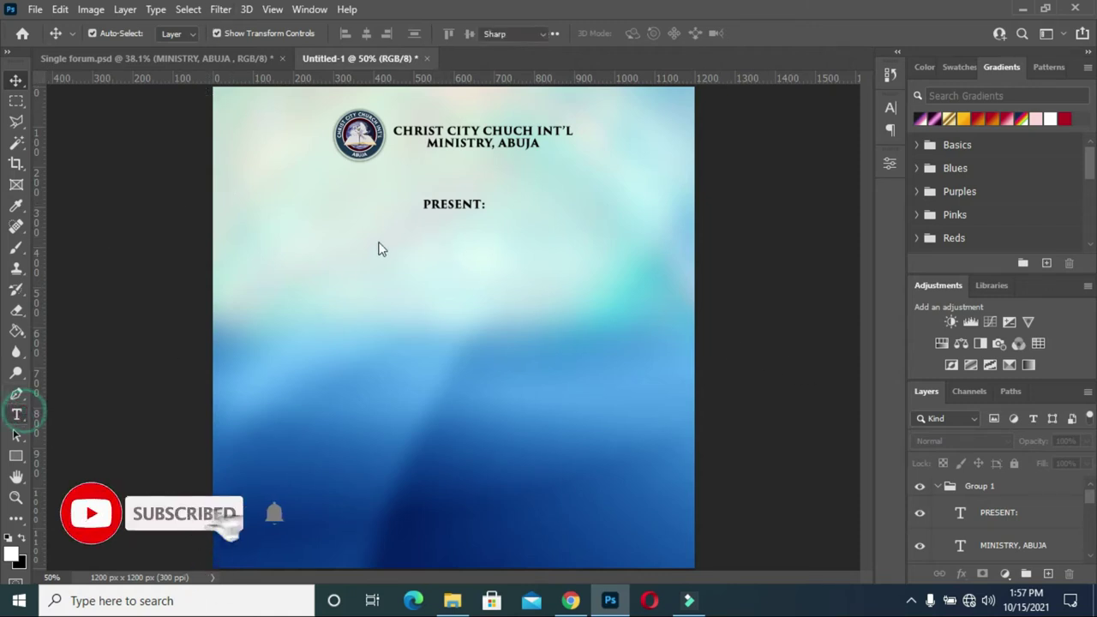
key("t")
left_click(335, 269)
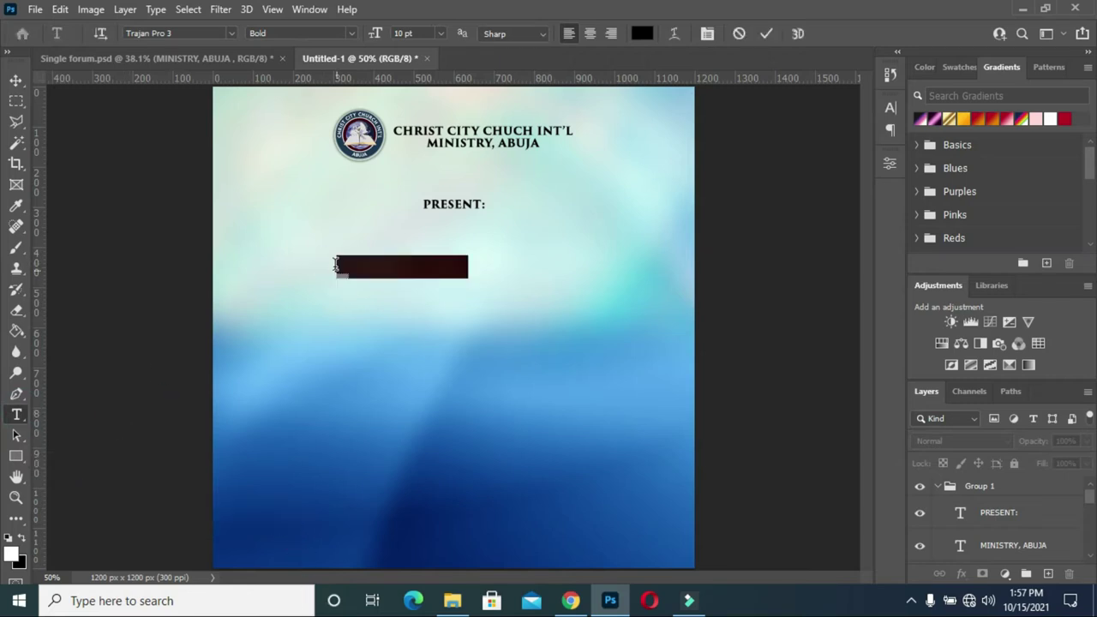
type("SINGLE ")
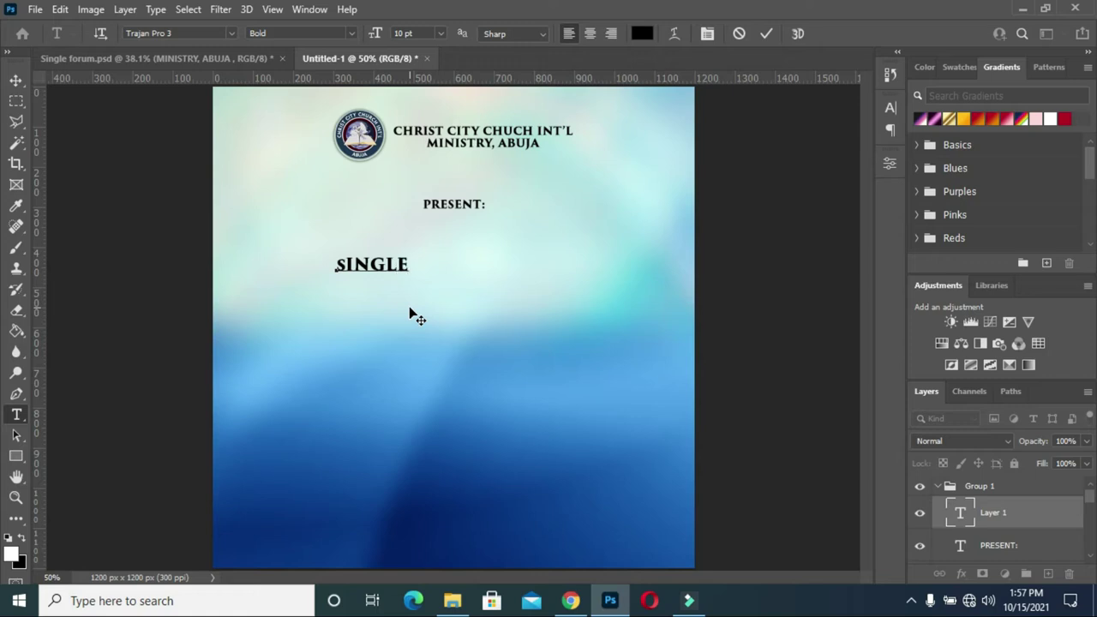
type("FORUM")
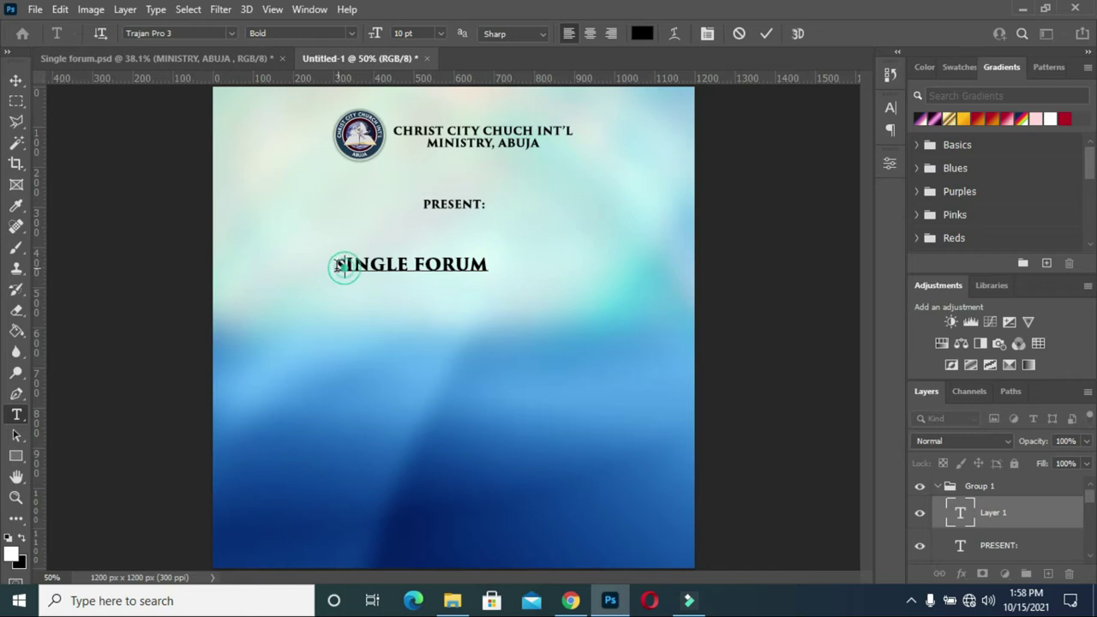
left_click_drag(335, 263, 346, 266)
left_click(377, 268)
left_click(766, 33)
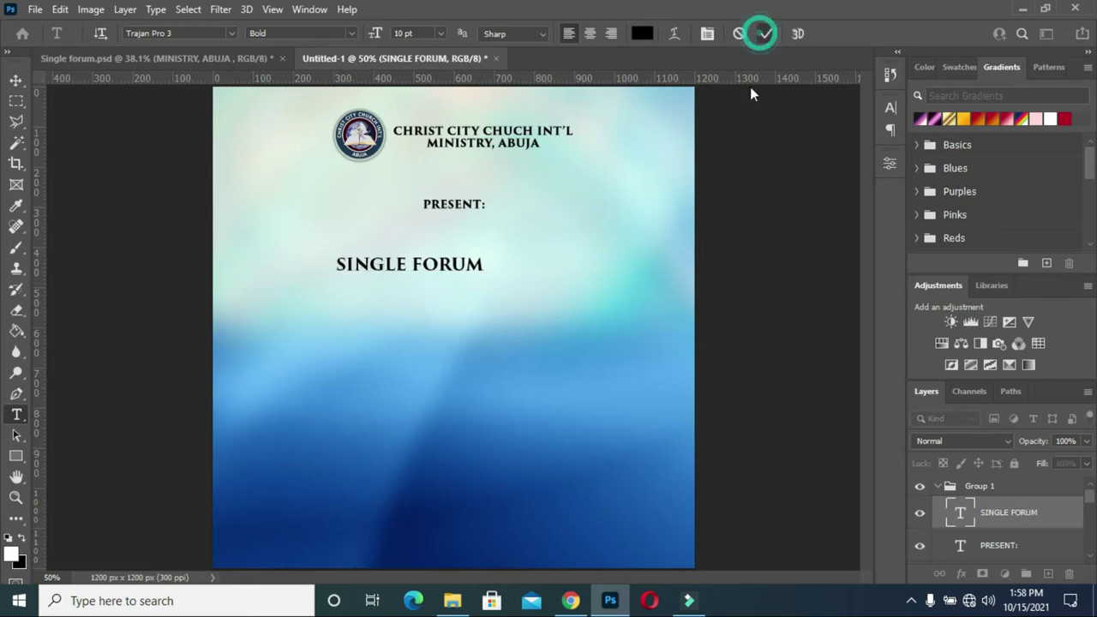
left_click_drag(451, 270, 494, 265)
Step: Set SINGLE FORUM to Lato at 22 pt and centre it on the page
left_click(230, 32)
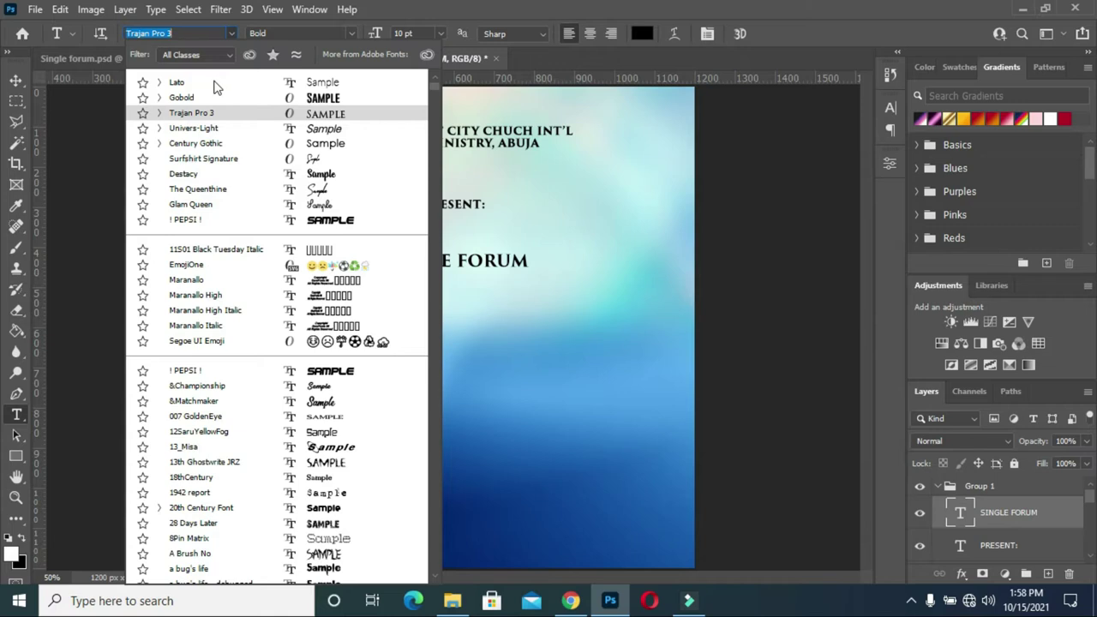
left_click(182, 86)
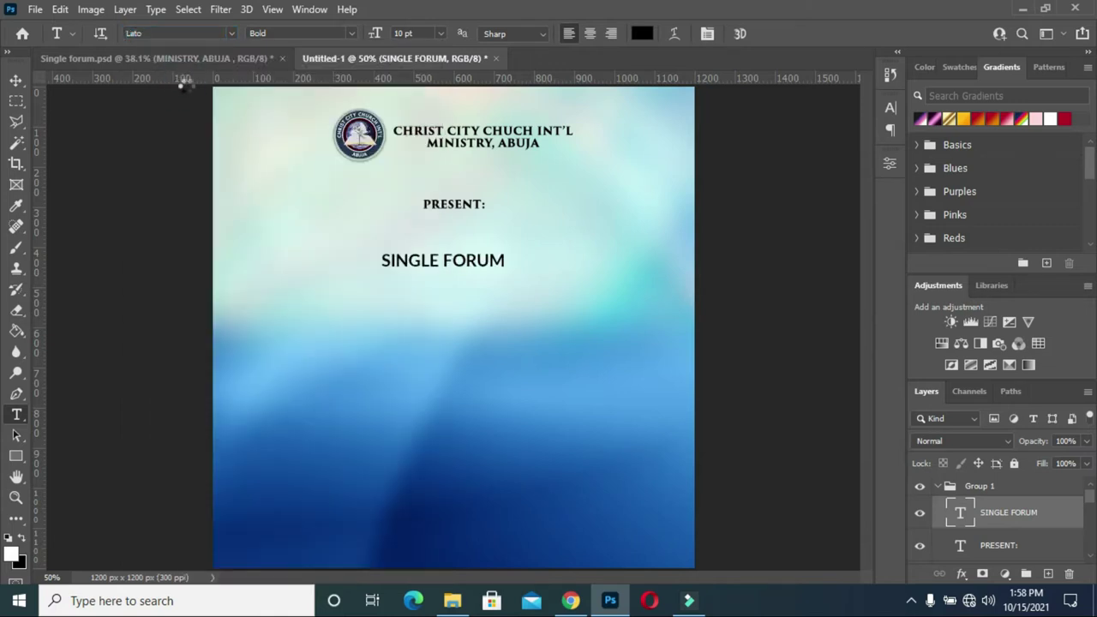
left_click_drag(377, 34, 385, 42)
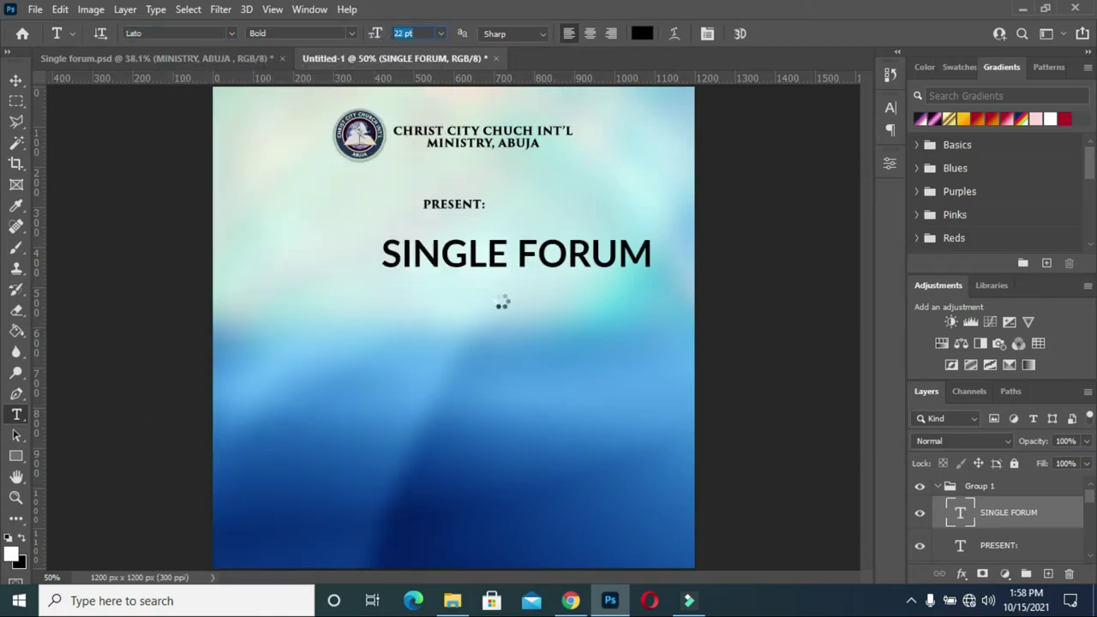
left_click_drag(475, 269, 416, 265)
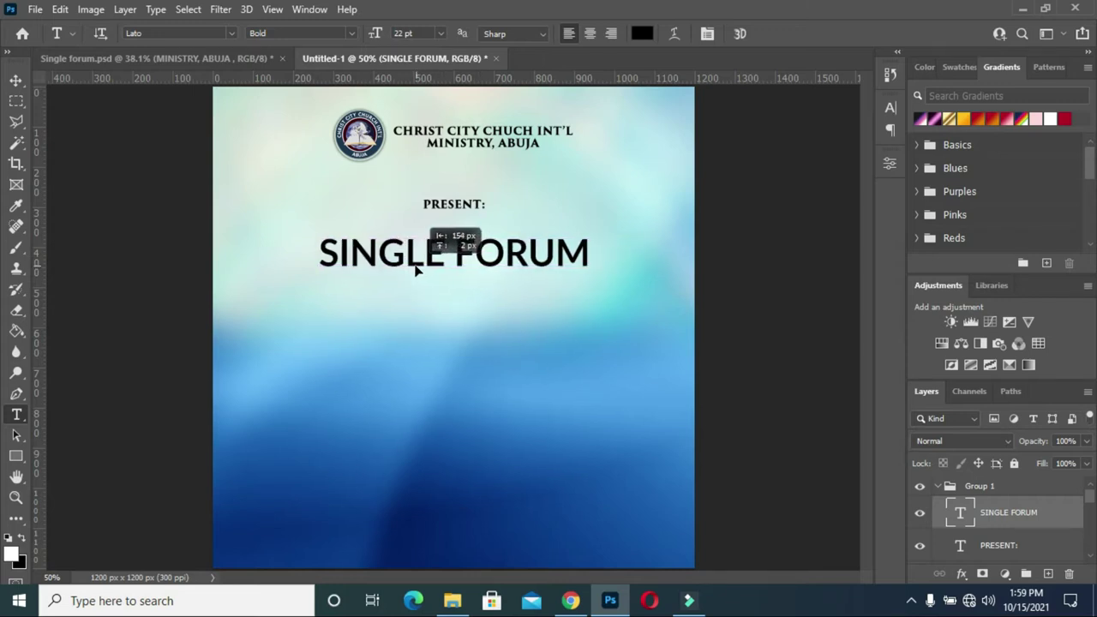
left_click(16, 80)
left_click_drag(586, 266, 503, 268)
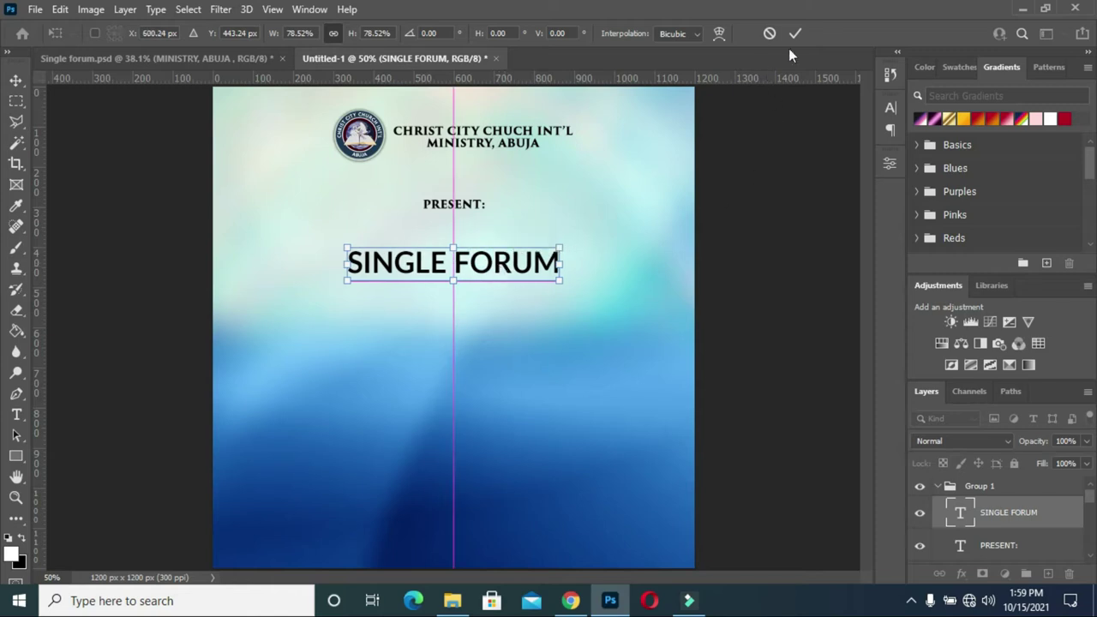
Step: Commit the smaller SINGLE FORUM title and add a drop shadow in Layer Style
left_click(794, 33)
left_click(960, 573)
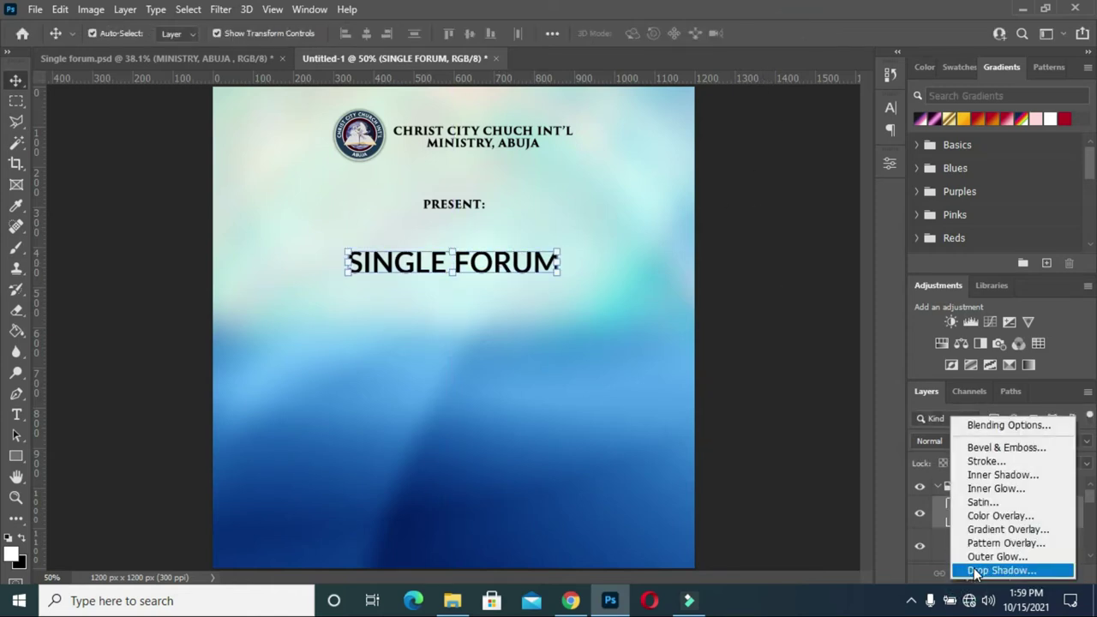
left_click(985, 461)
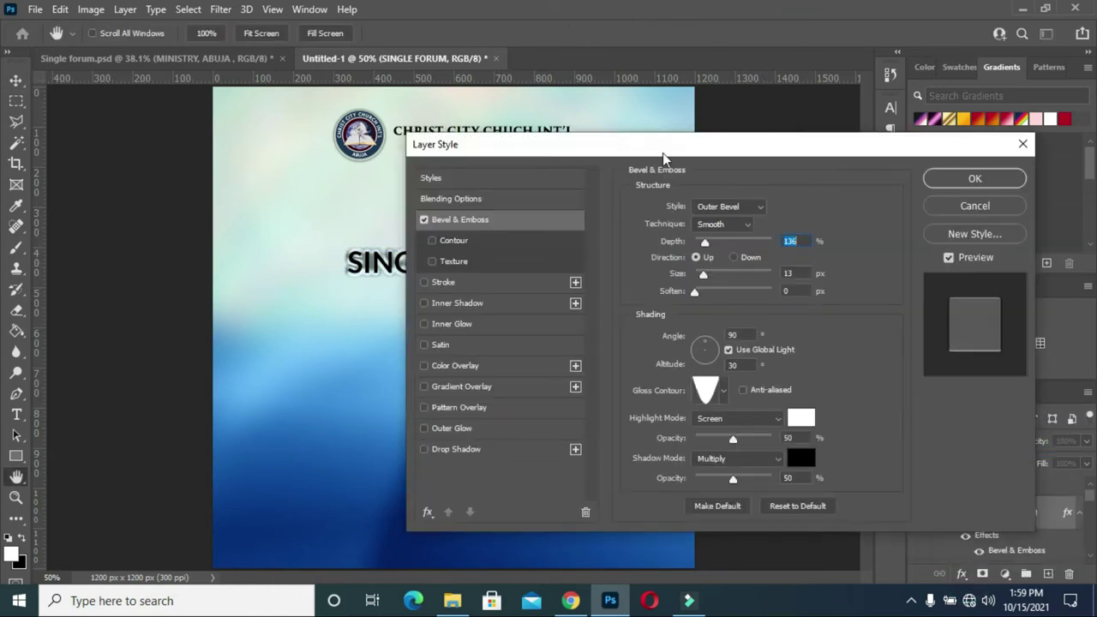
left_click_drag(651, 140, 850, 147)
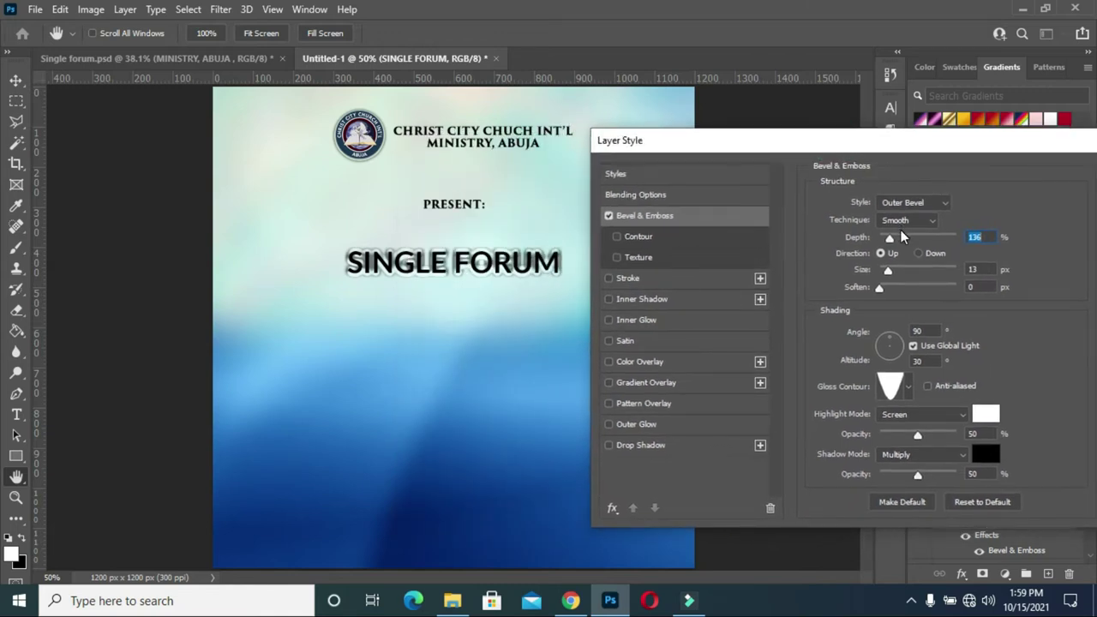
left_click(651, 444)
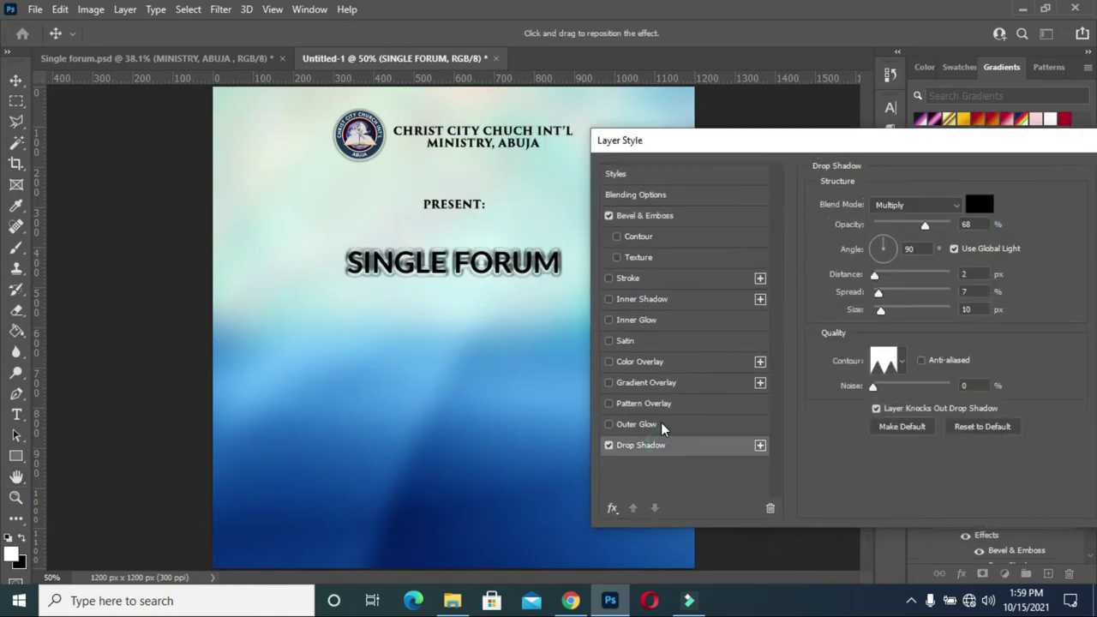
left_click(634, 319)
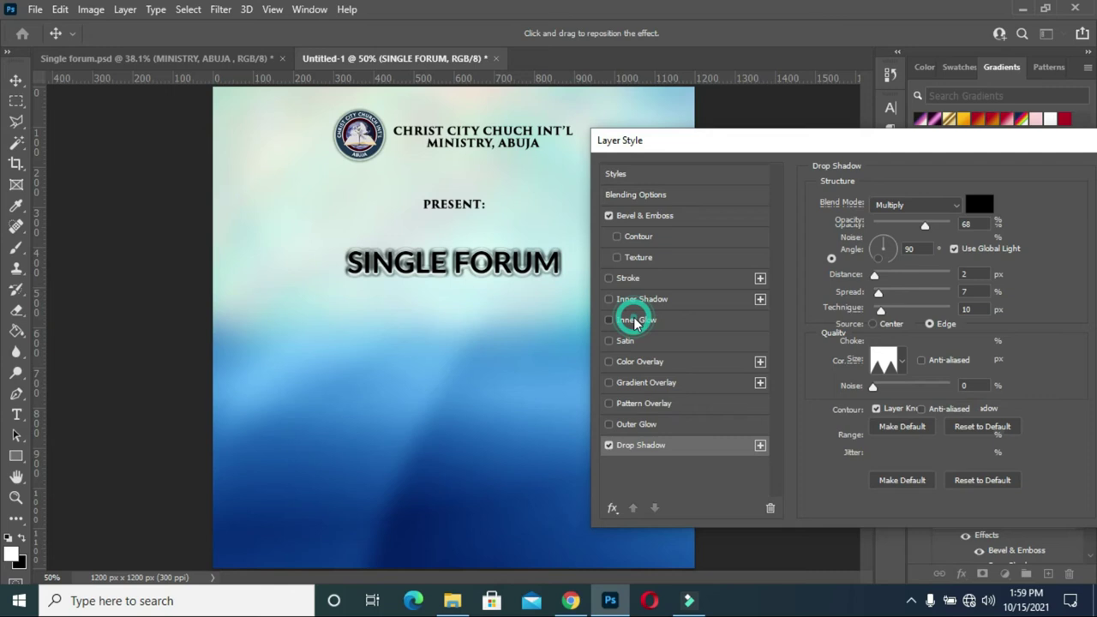
left_click(608, 319)
left_click_drag(900, 141, 810, 151)
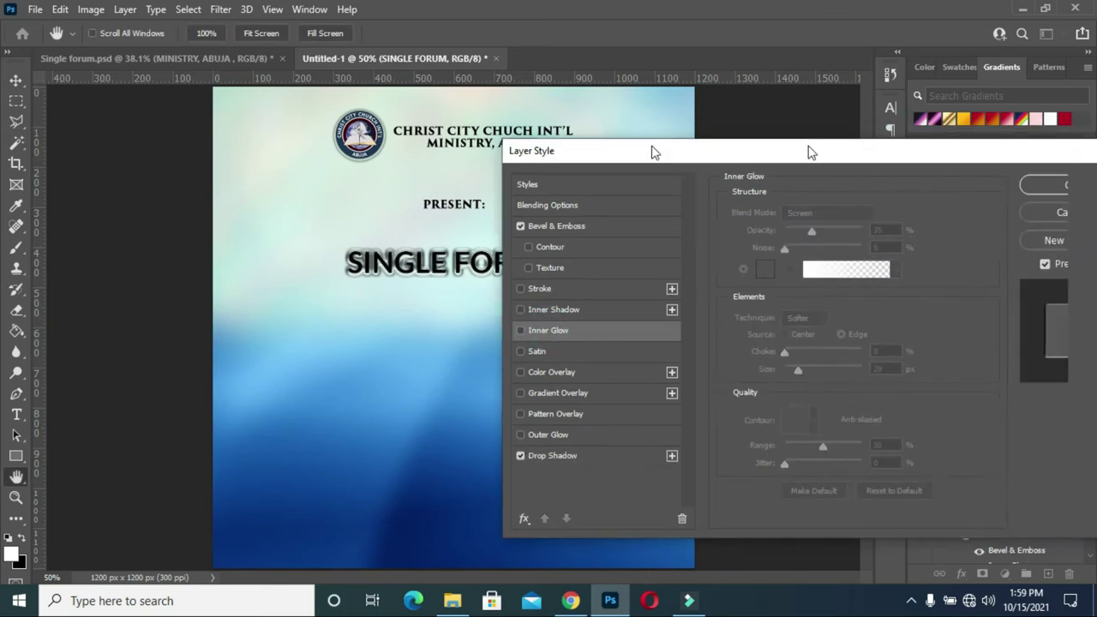
Step: Keep the Outer Bevel, adjust the drop shadow, apply both, and duplicate the title layer
left_click(573, 228)
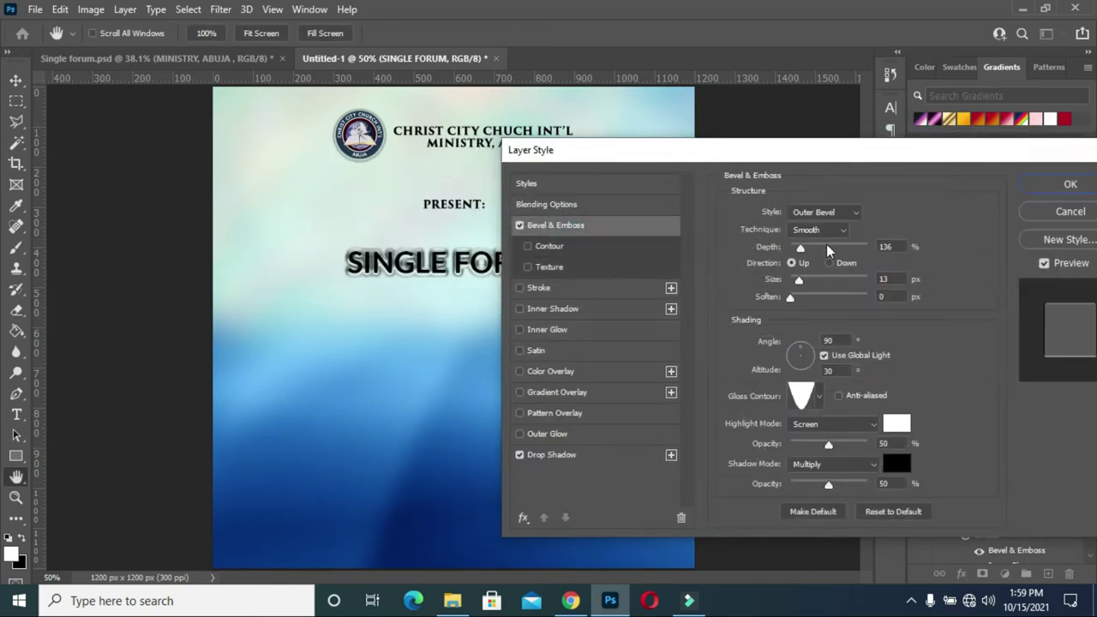
left_click_drag(818, 155, 830, 130)
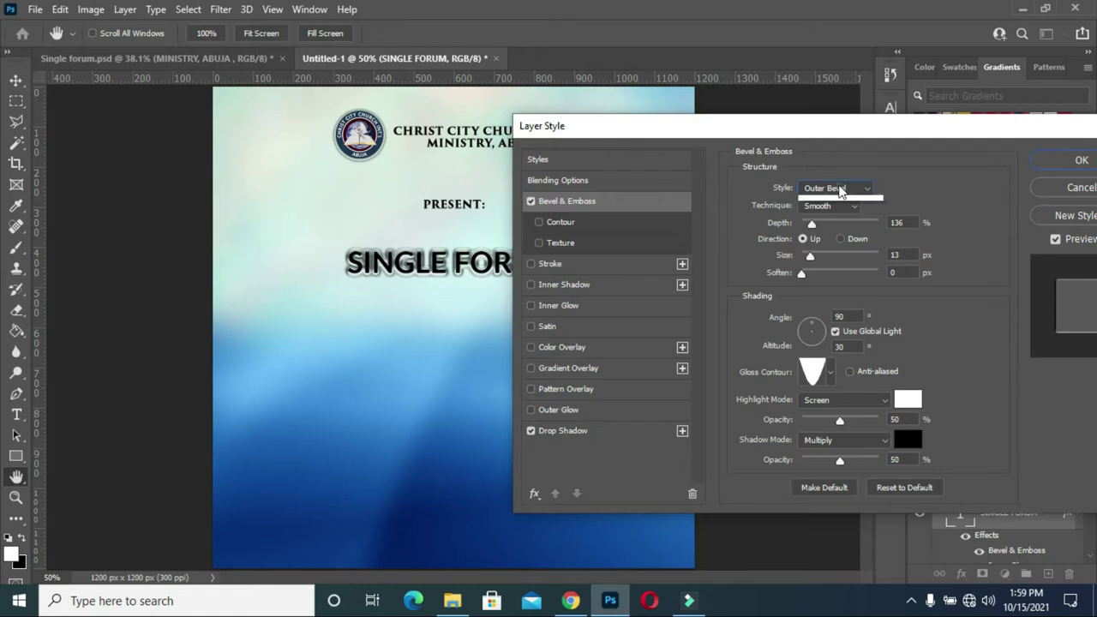
left_click(839, 202)
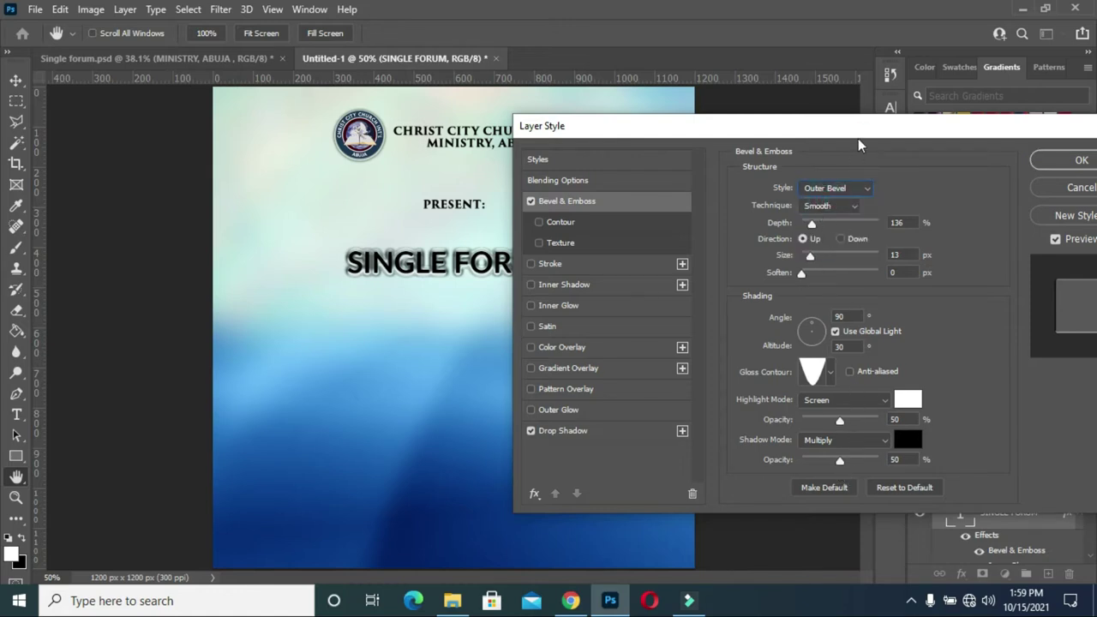
left_click_drag(858, 139, 895, 124)
left_click(626, 418)
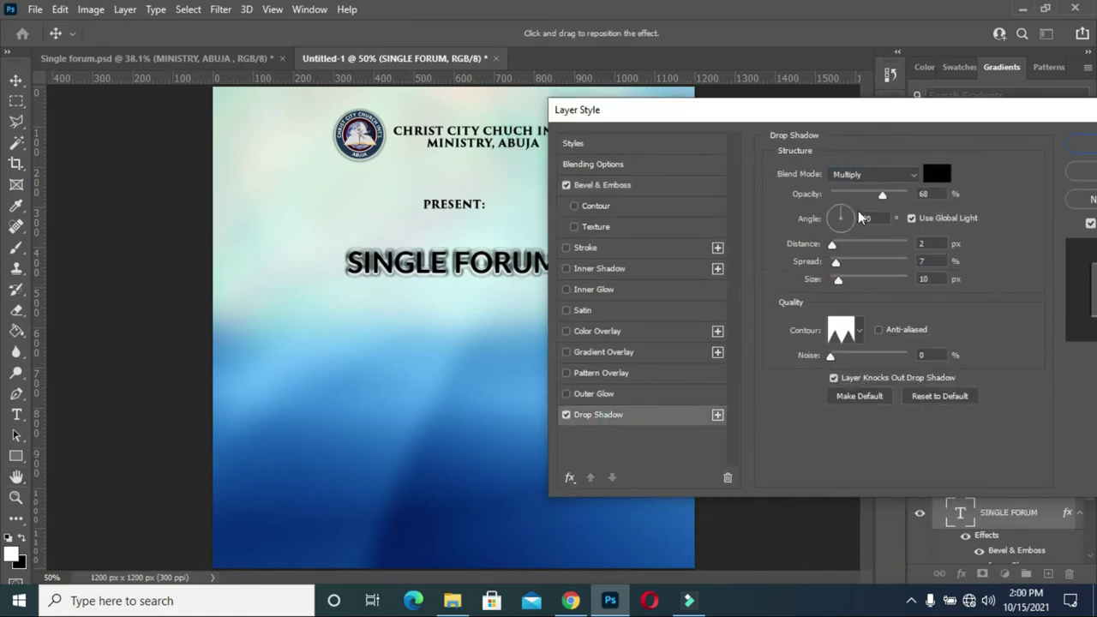
left_click(859, 330)
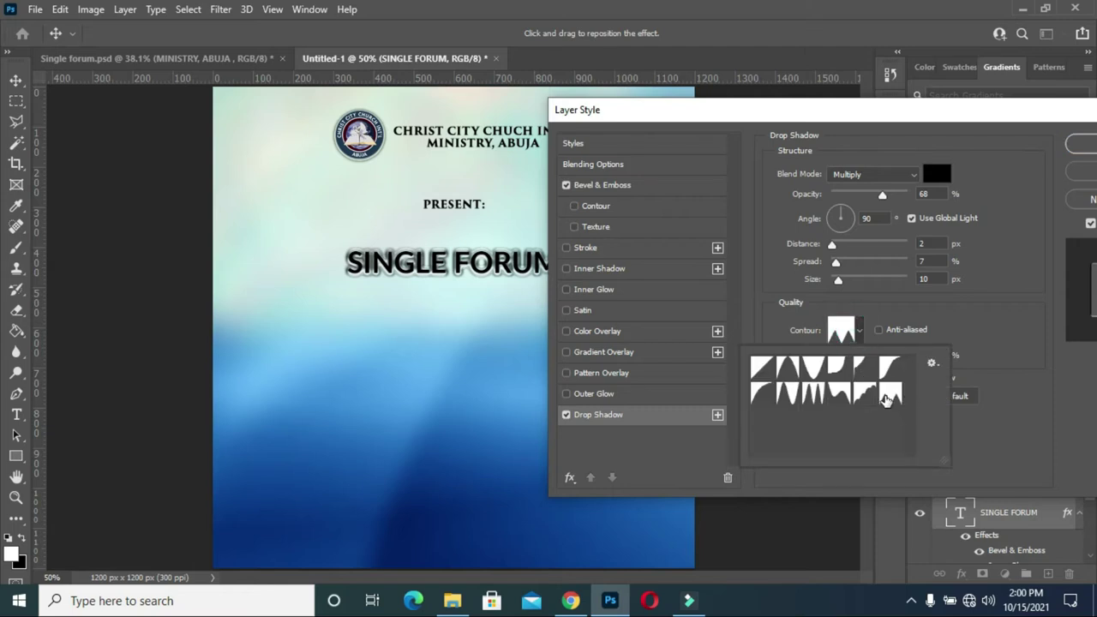
left_click_drag(852, 108, 732, 107)
left_click(956, 146)
key("ctrl+j")
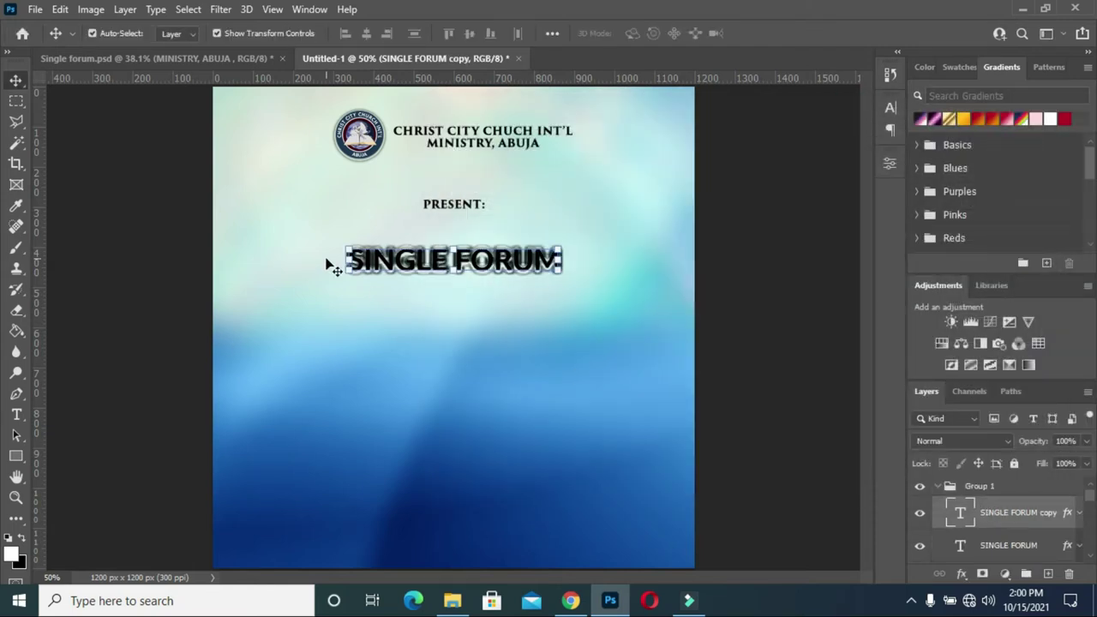
Step: Drag the SINGLE FORUM copy below the original and open its text for rewording
mouse_move(423, 267)
left_mouse_down()
mouse_move(426, 333)
mouse_move(441, 341)
left_mouse_up()
key("t")
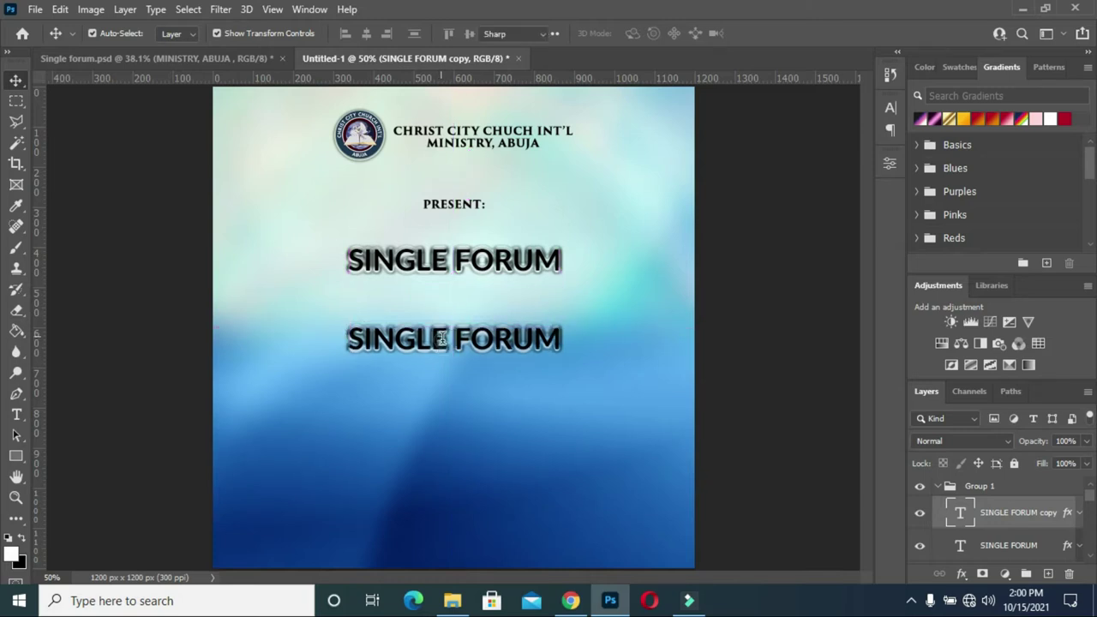
double_click(460, 335)
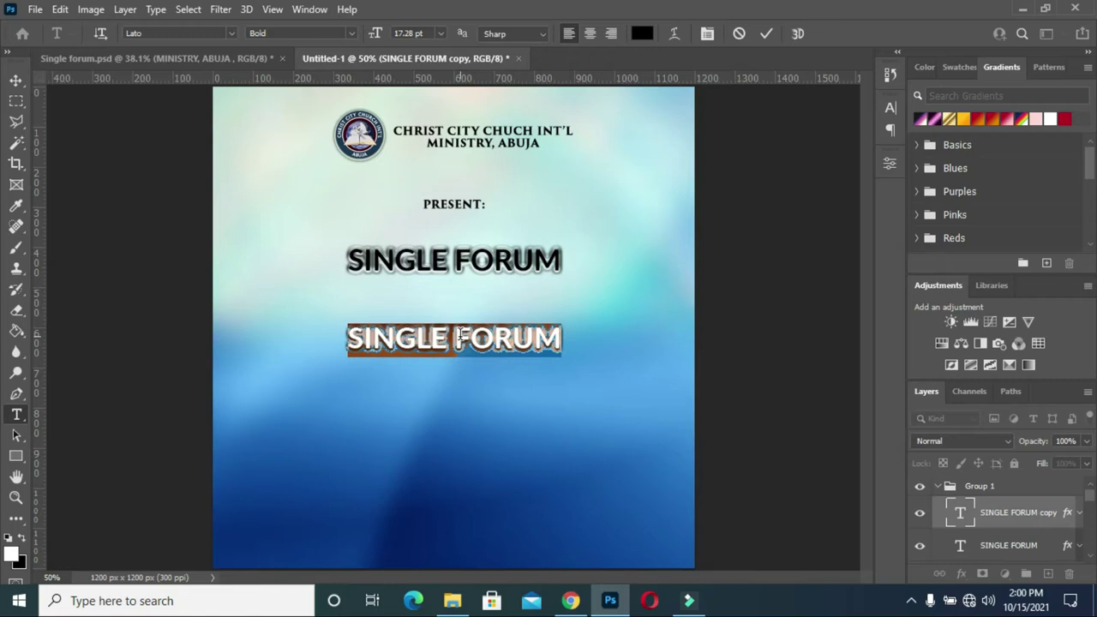
Step: Set the copied title's font to Gobold and retype it as CATALYST
left_click(231, 31)
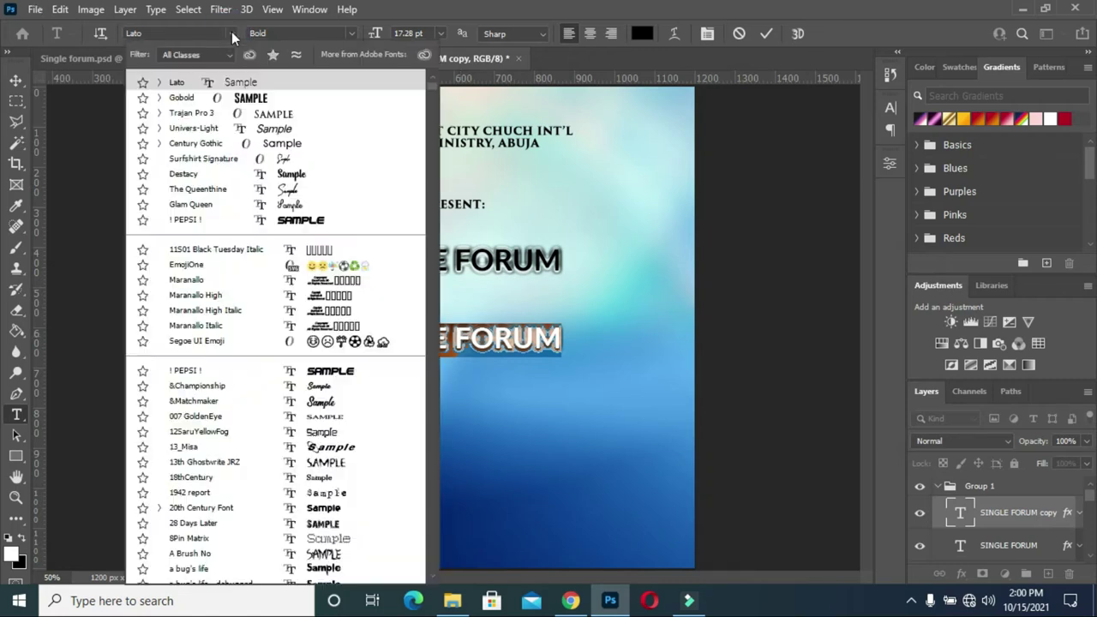
left_click(182, 97)
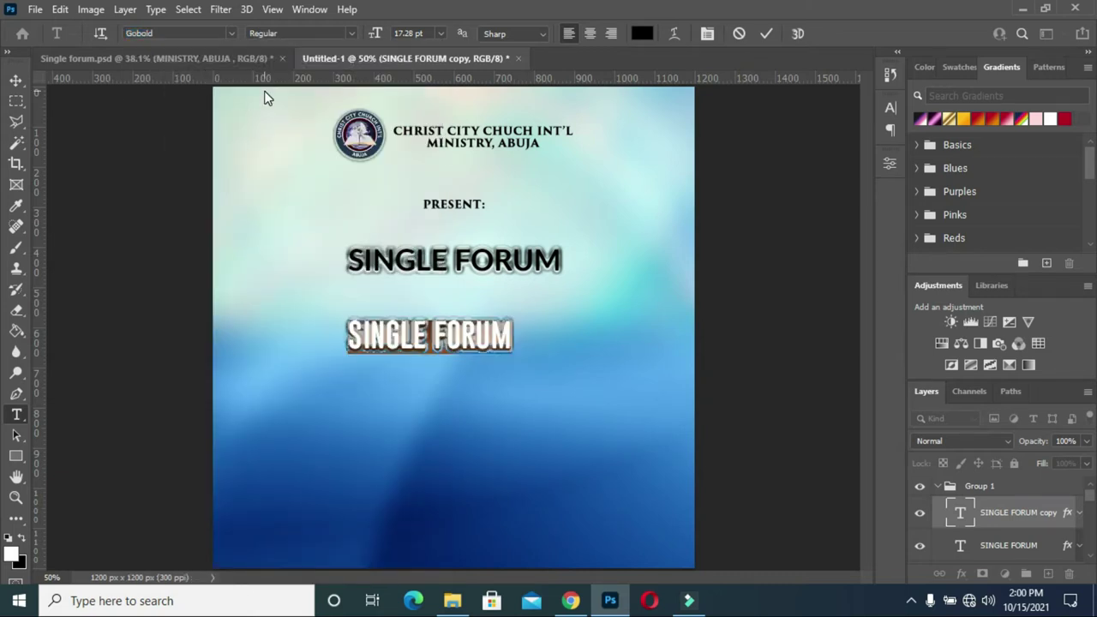
key("ctrl+h")
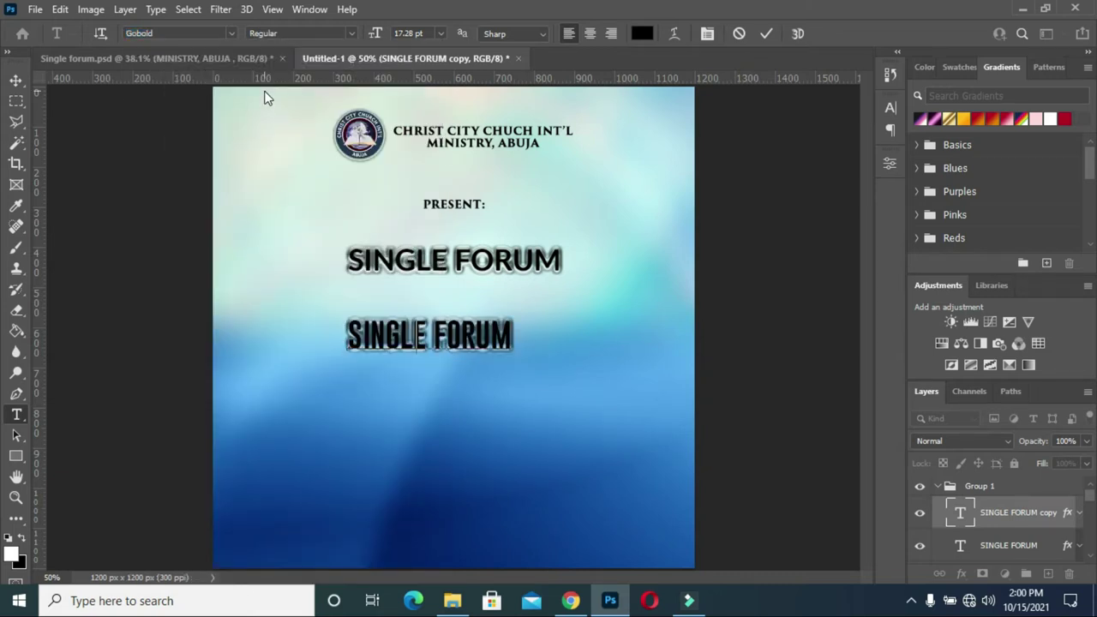
type("CATALYST")
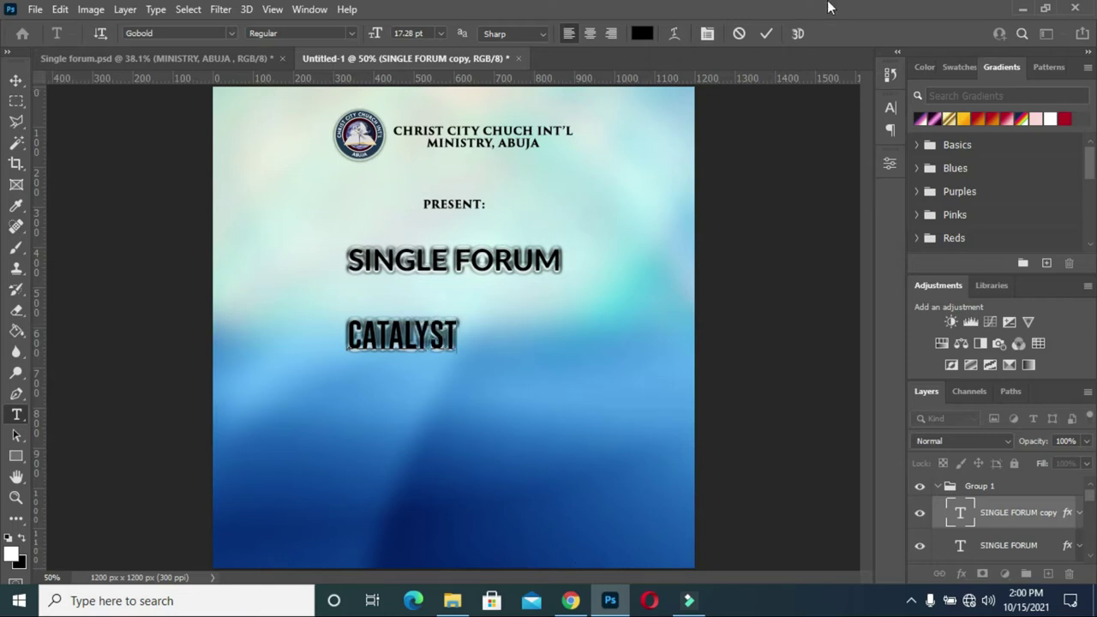
left_click(765, 35)
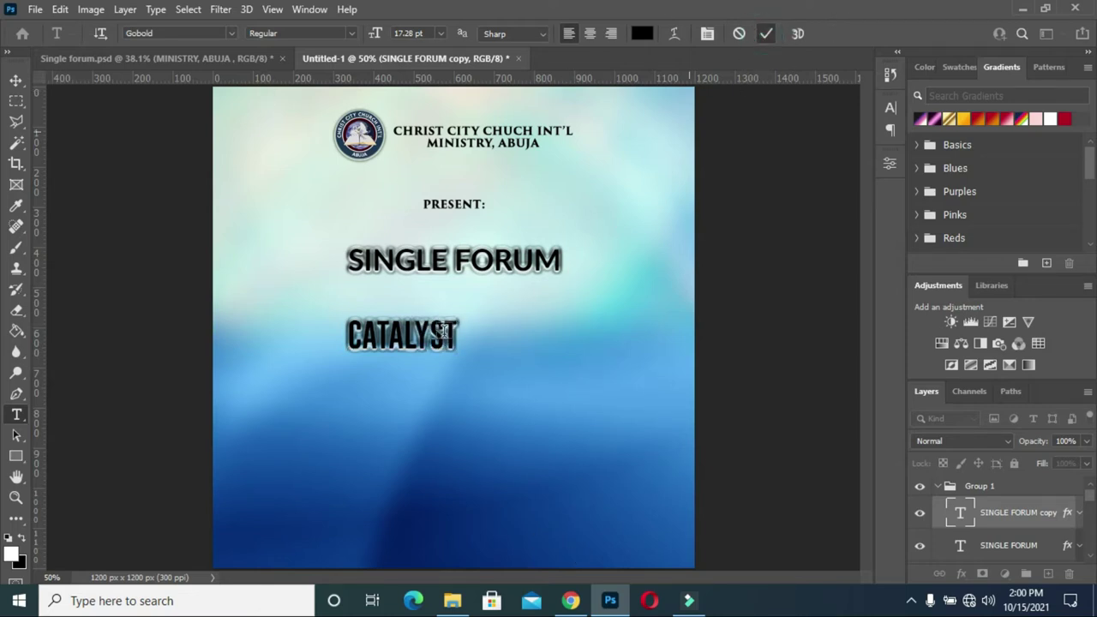
left_click(17, 79)
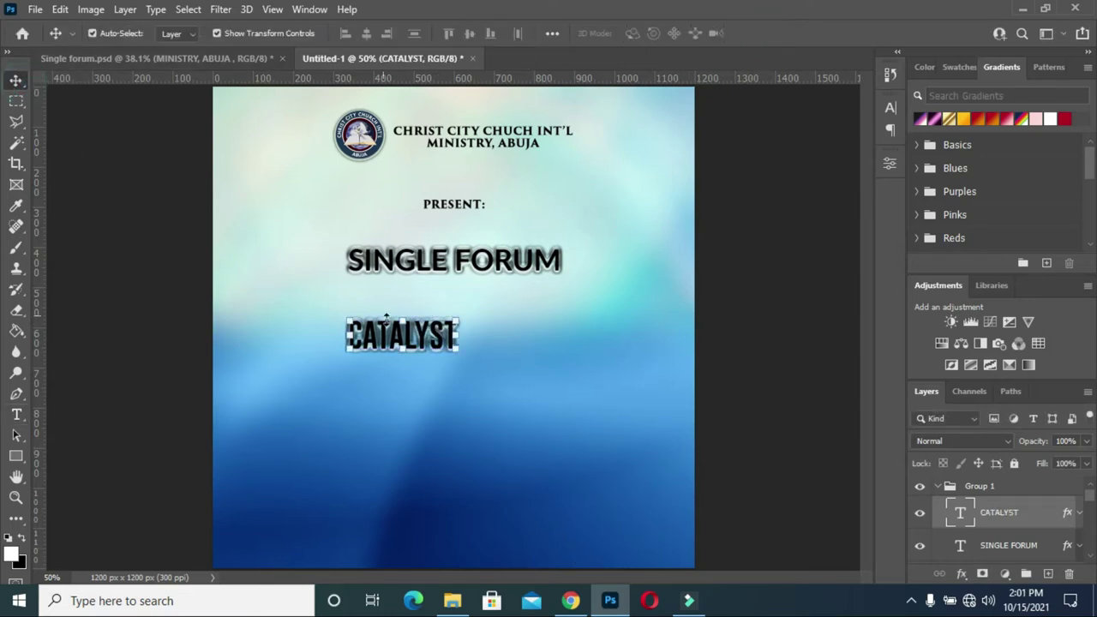
Step: Scale CATALYST up to about 329% and nudge it slightly upward
mouse_move(454, 346)
left_mouse_down()
mouse_move(555, 416)
mouse_move(588, 460)
left_mouse_up()
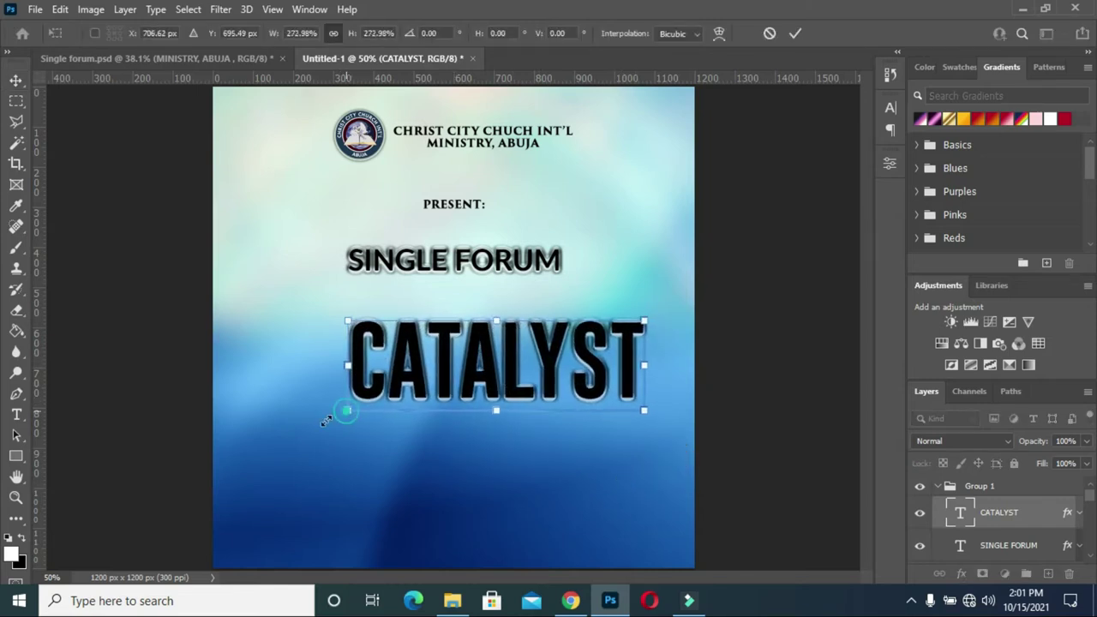
left_click_drag(347, 411, 286, 431)
left_click_drag(434, 396, 431, 393)
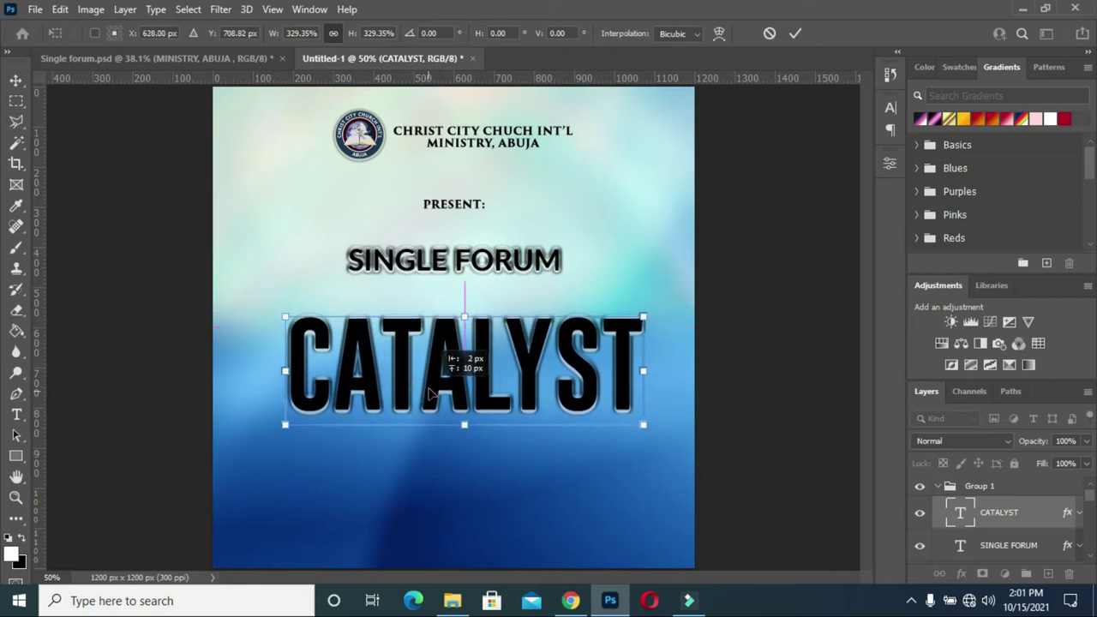
left_click(795, 32)
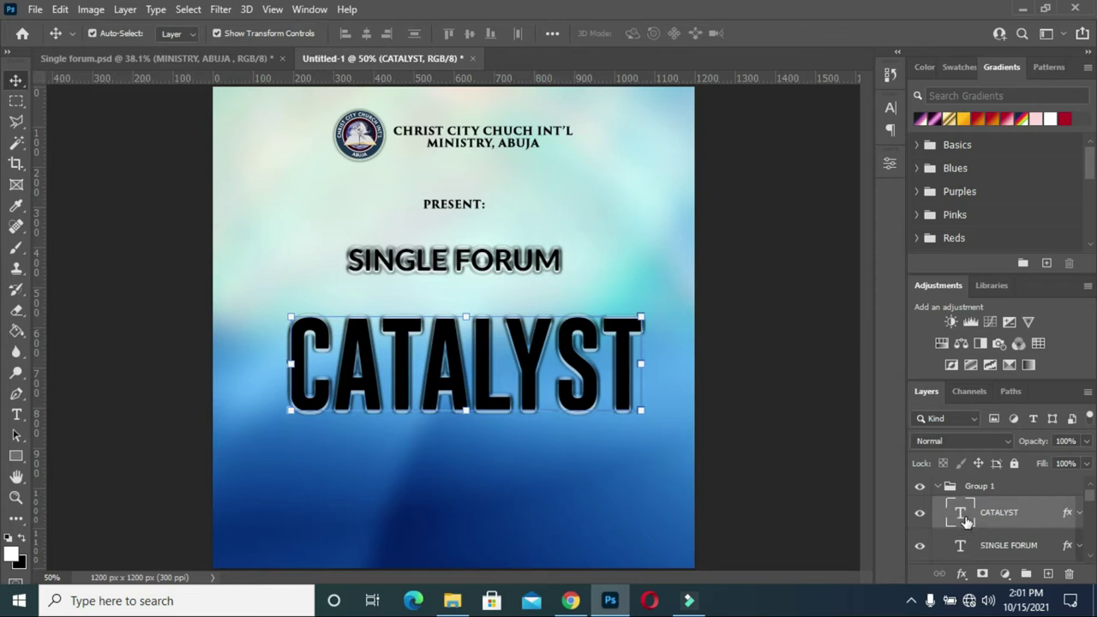
Step: Give CATALYST a blue Gradient Overlay and a Stroke outline
left_click(961, 574)
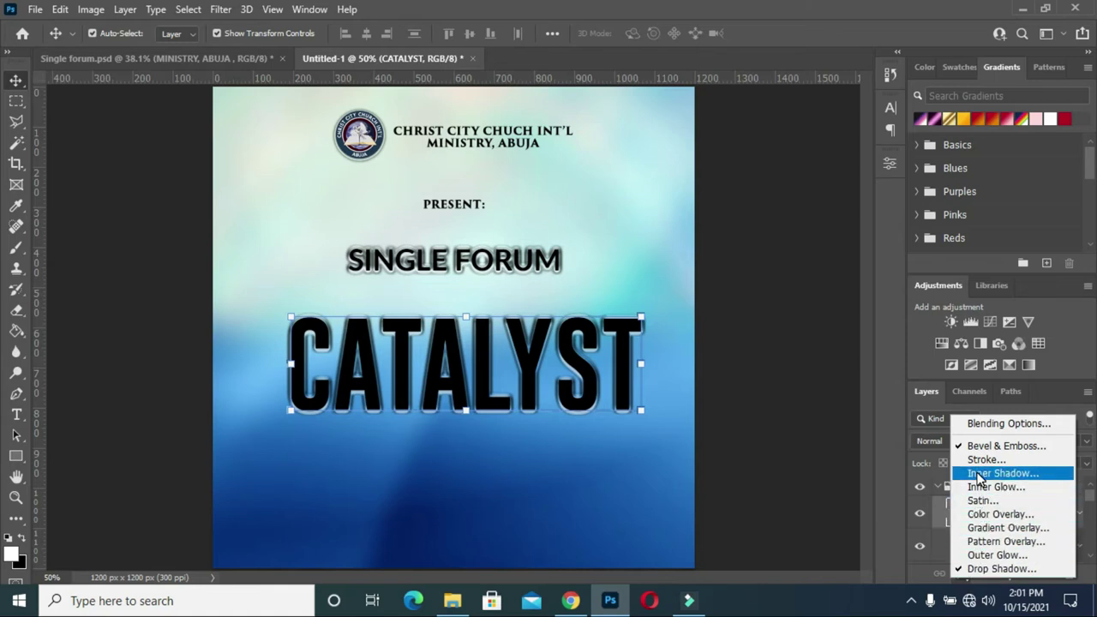
left_click(989, 528)
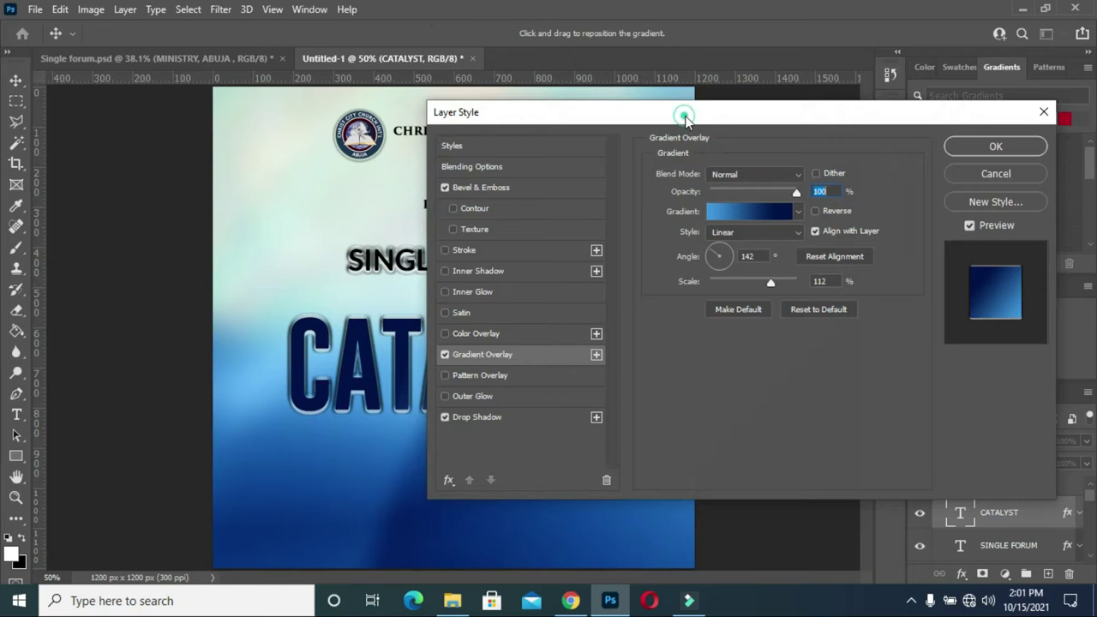
left_click_drag(685, 115, 895, 125)
left_click_drag(910, 130, 943, 117)
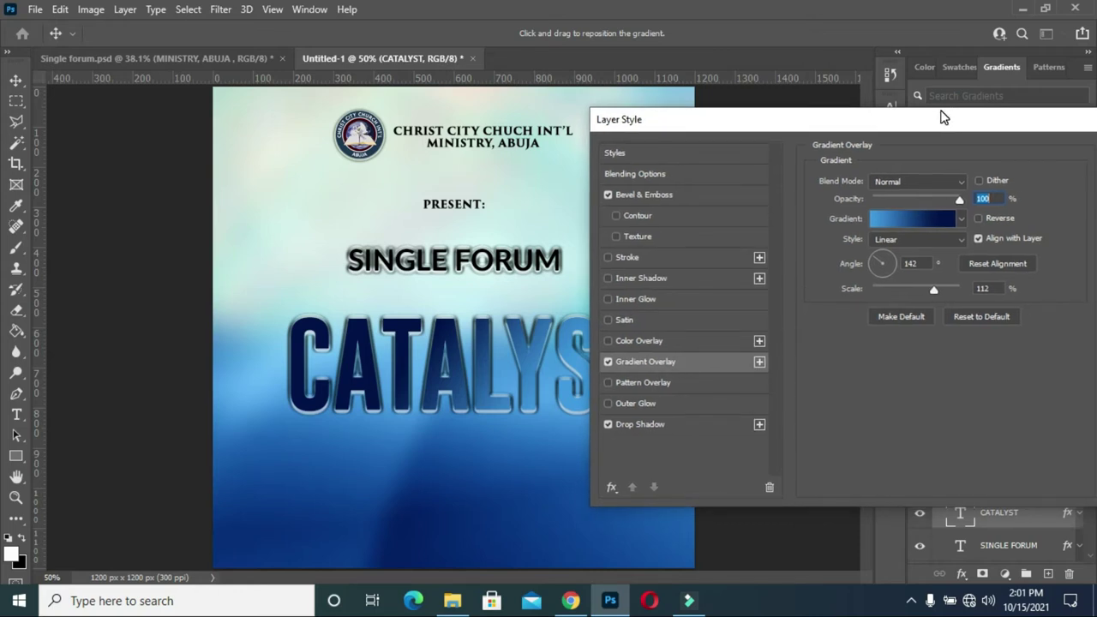
left_click(658, 256)
left_click_drag(837, 122, 502, 148)
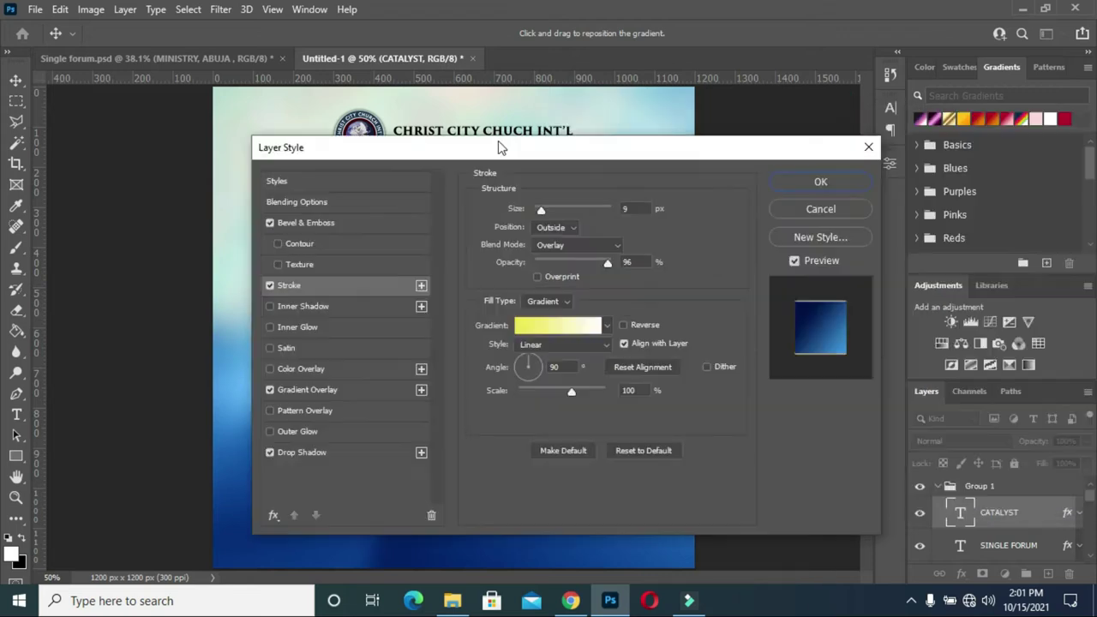
left_click(821, 182)
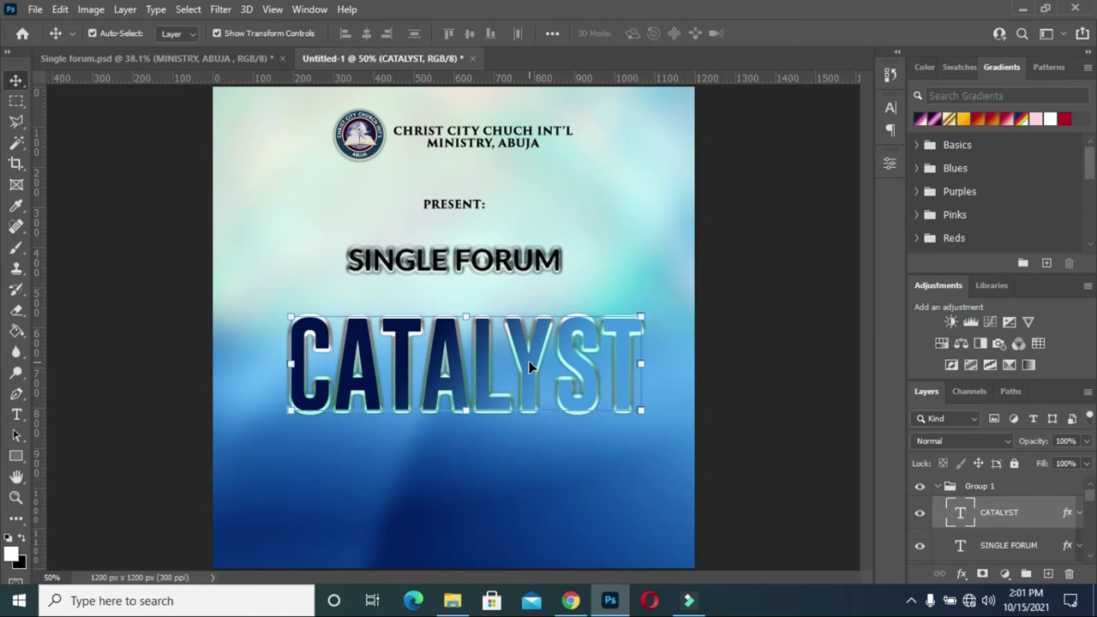
Step: Centre CATALYST horizontally on the canvas using a full-canvas selection
key("ctrl+a")
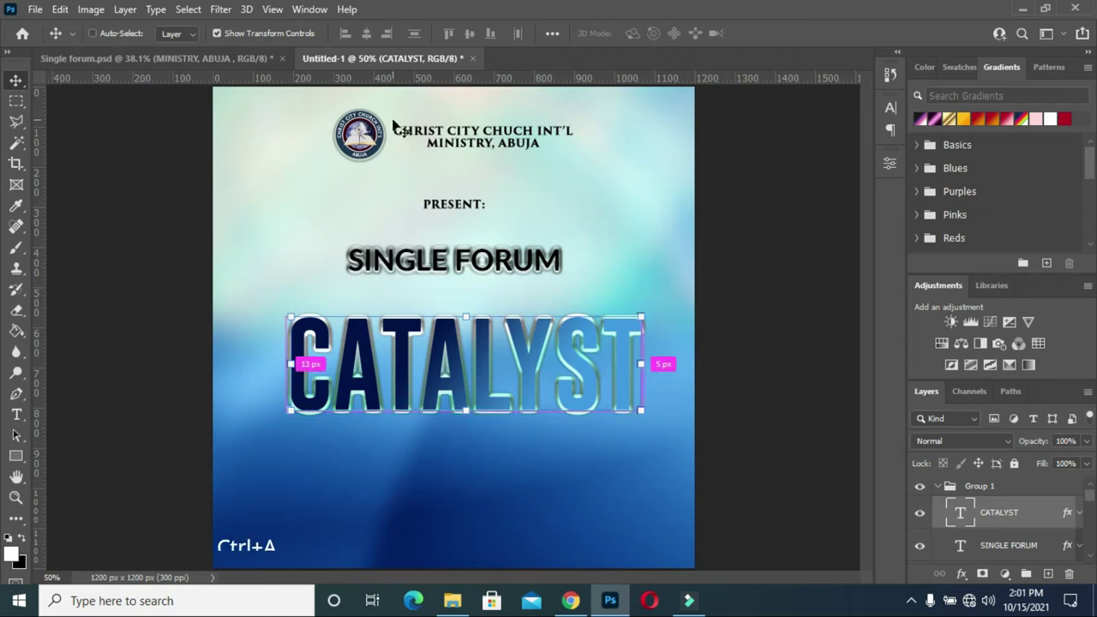
left_click(367, 34)
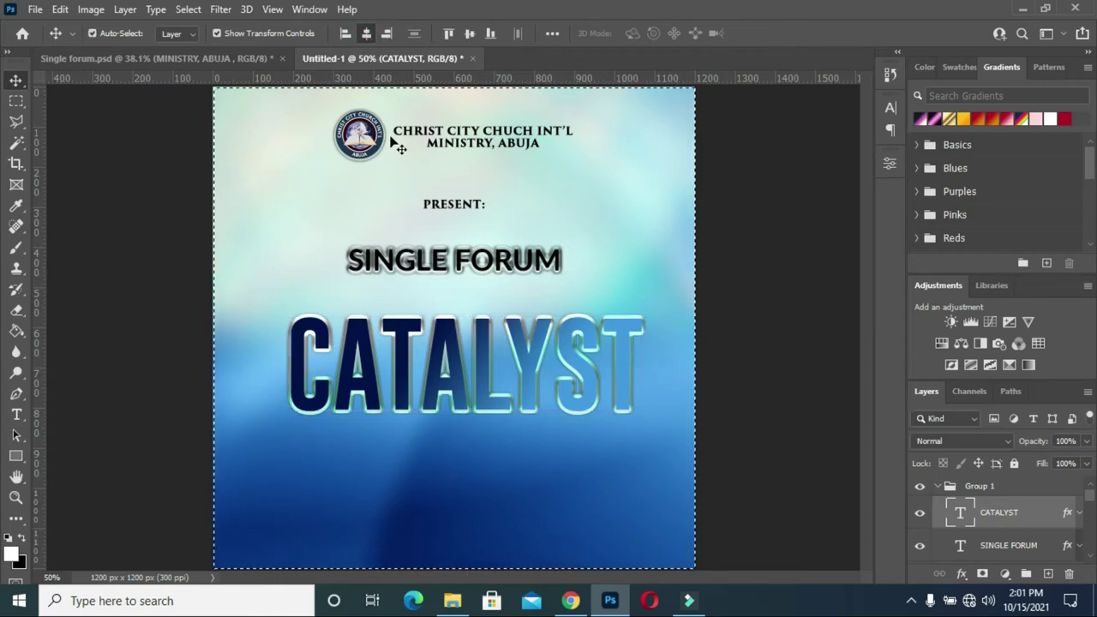
key("ctrl+d")
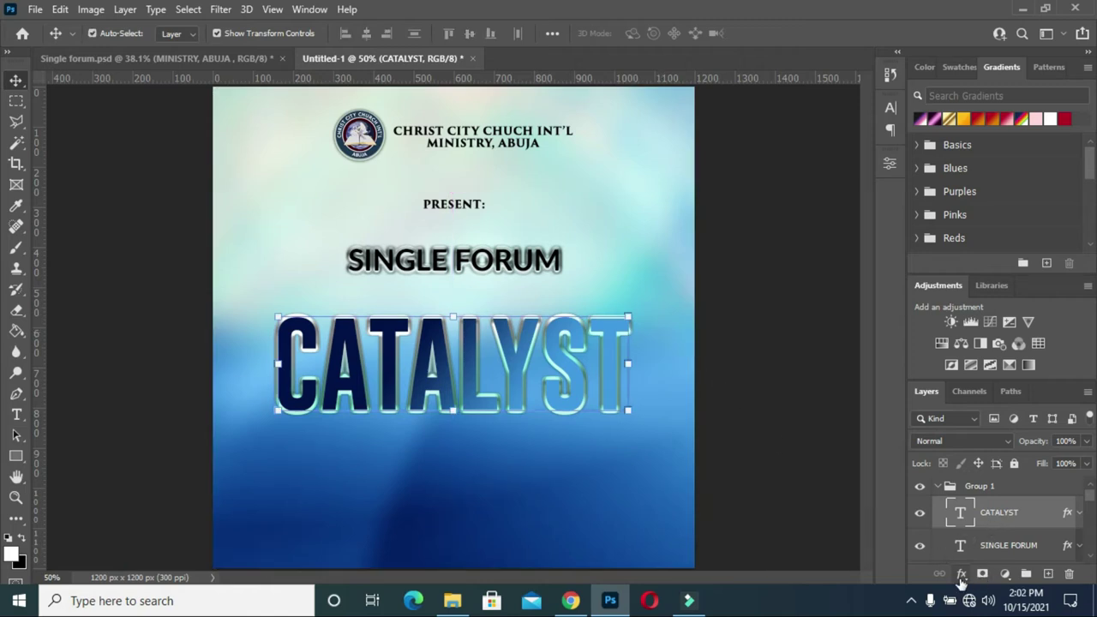
Step: Change CATALYST's stroke to a yellow-to-white gradient
left_click(1067, 514)
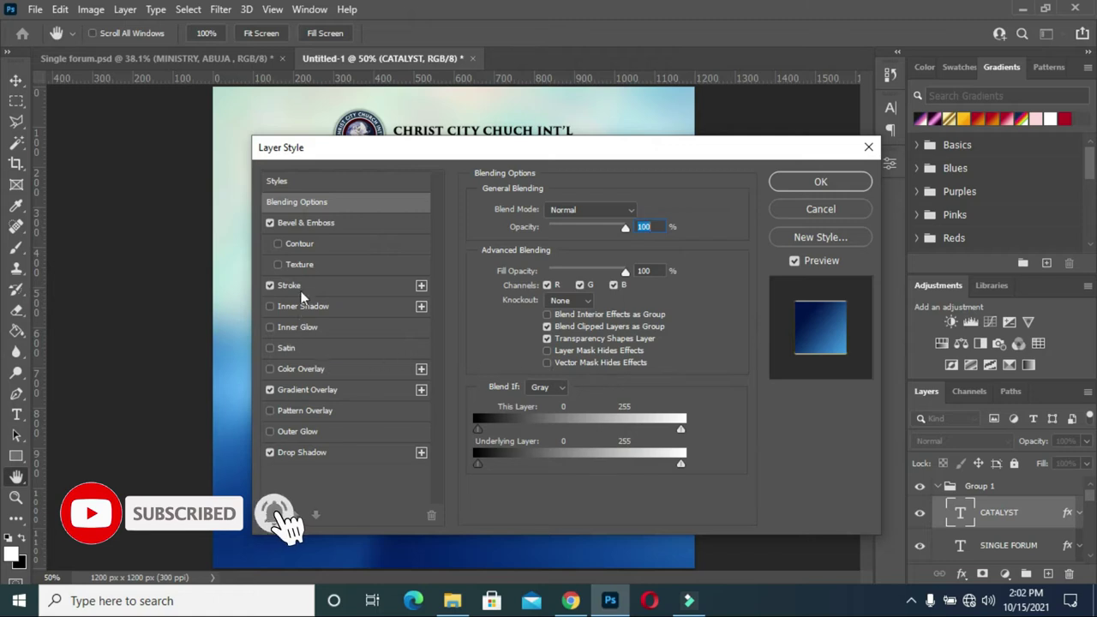
left_click(291, 284)
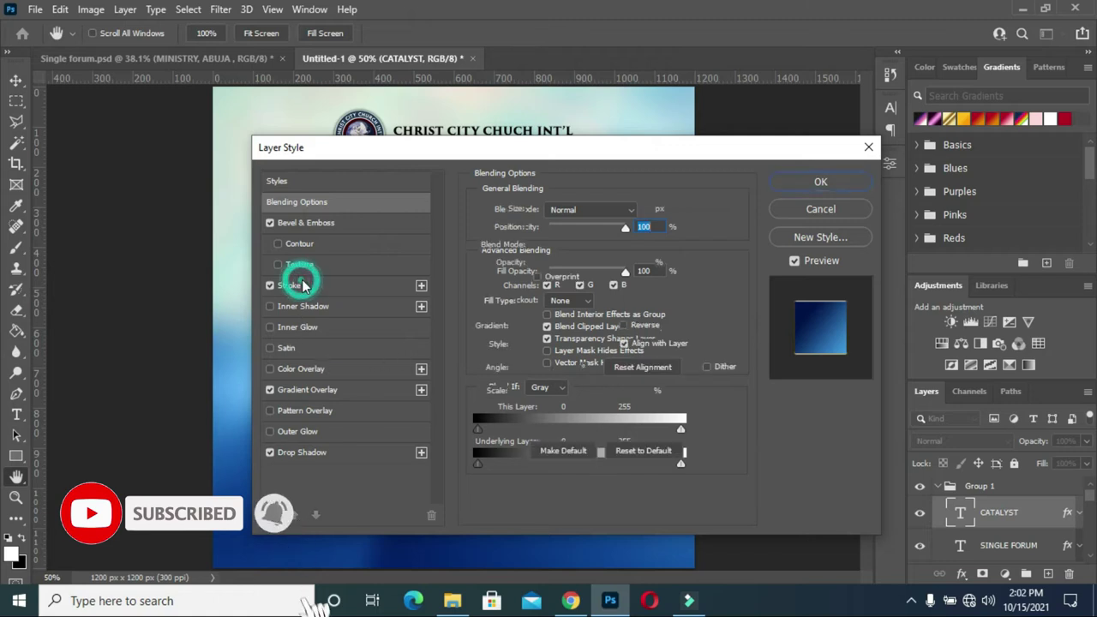
left_click(531, 332)
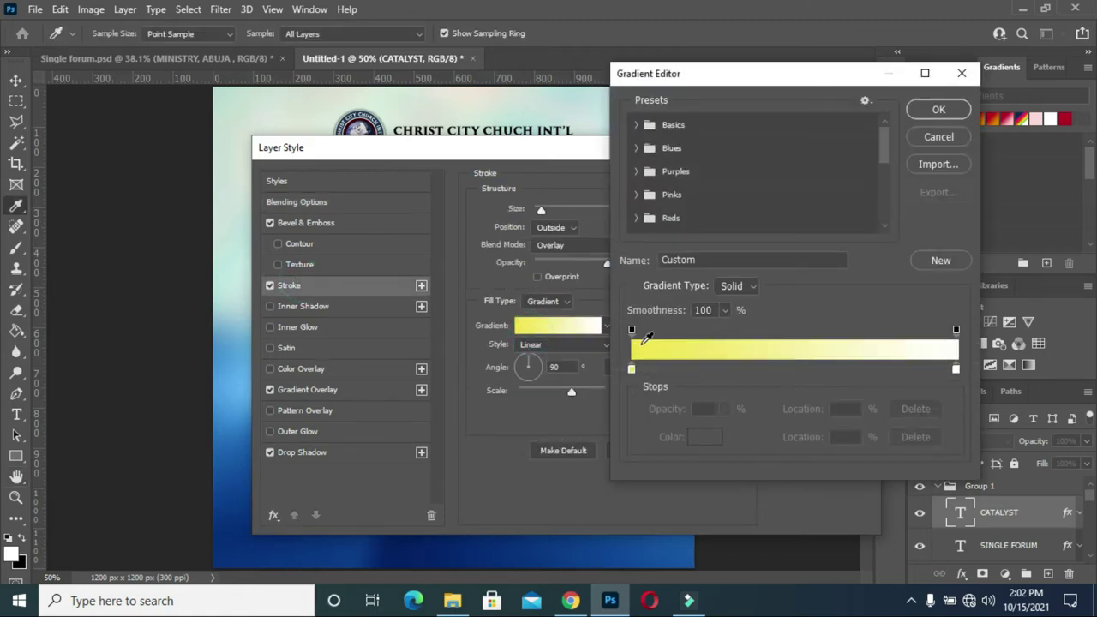
left_click(632, 370)
left_click(704, 437)
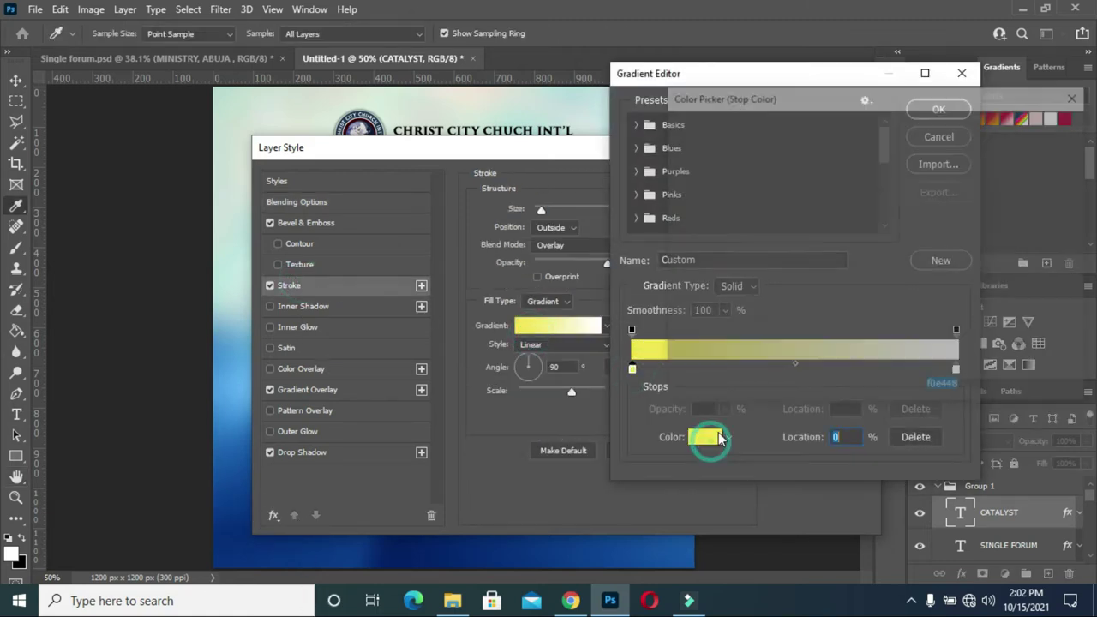
left_click(971, 387)
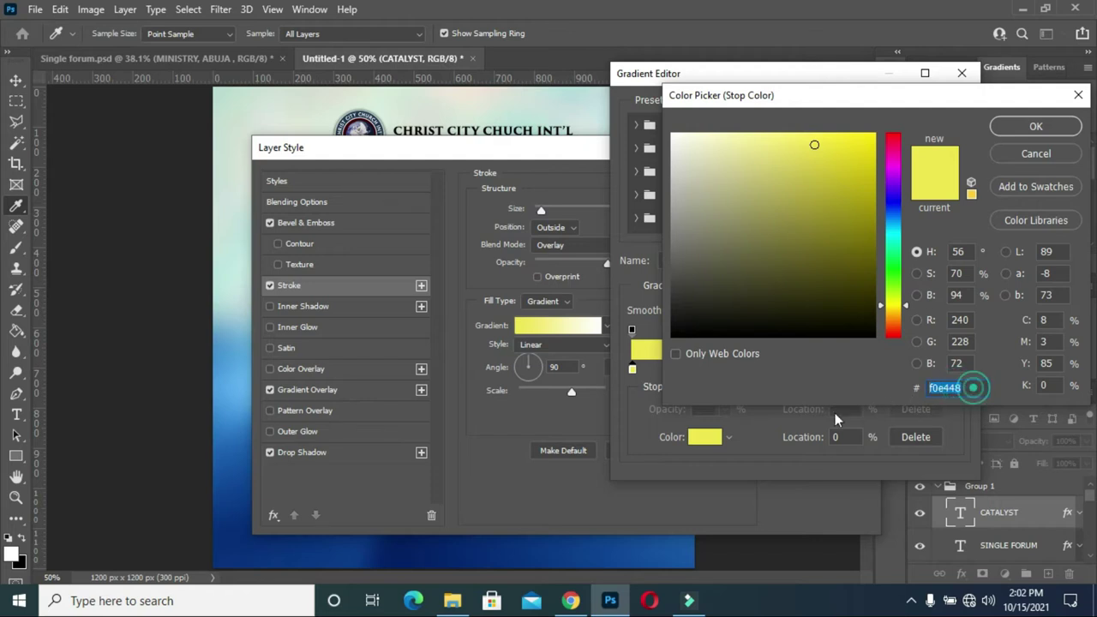
left_click(1021, 126)
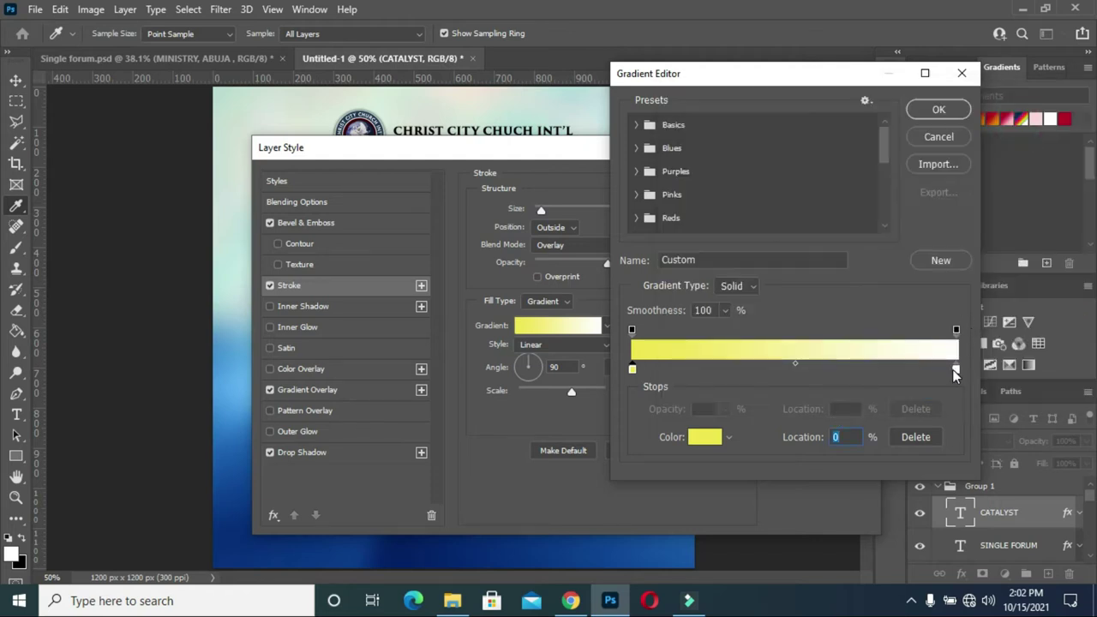
left_click(956, 368)
left_click(703, 438)
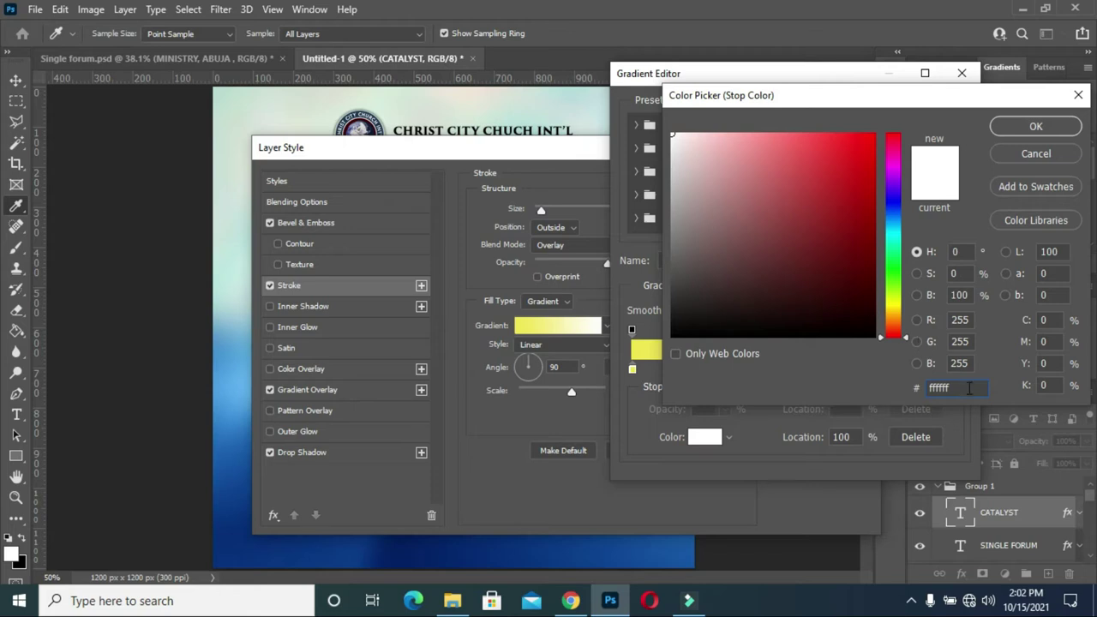
left_click(1034, 126)
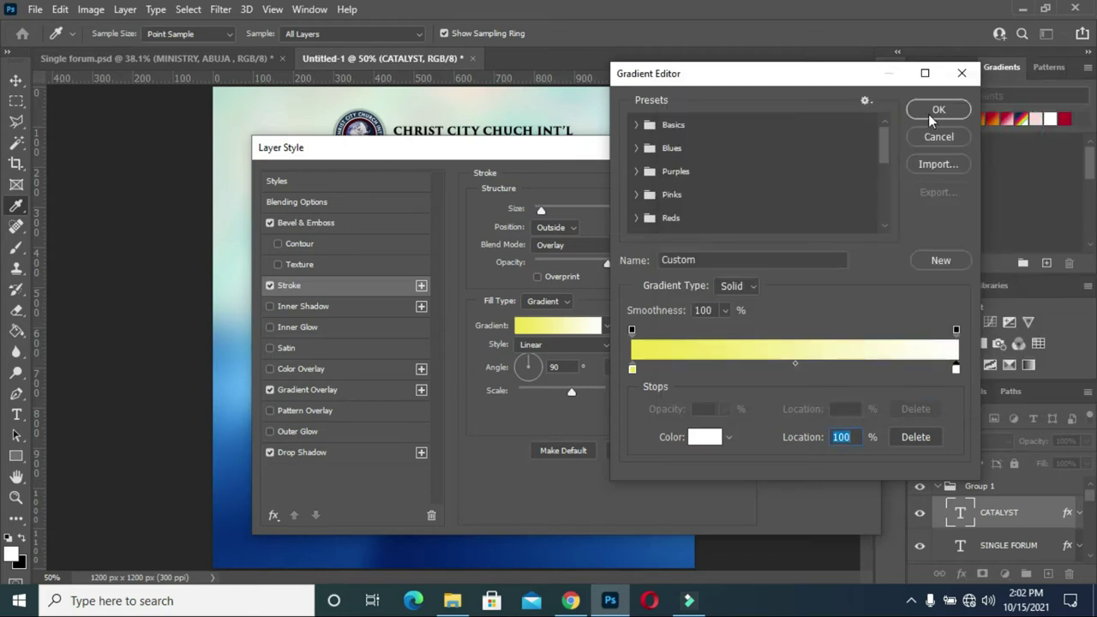
left_click(934, 113)
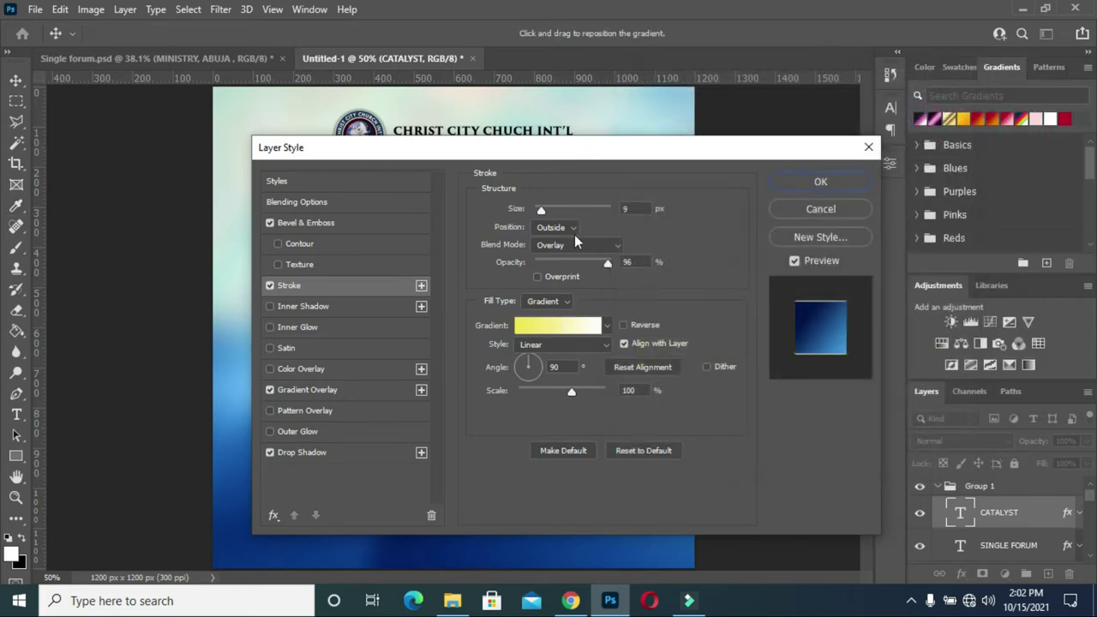
Step: Keep the stroke Outside, apply it, and drag the ALsgWK image onto the flyer
left_click(628, 208)
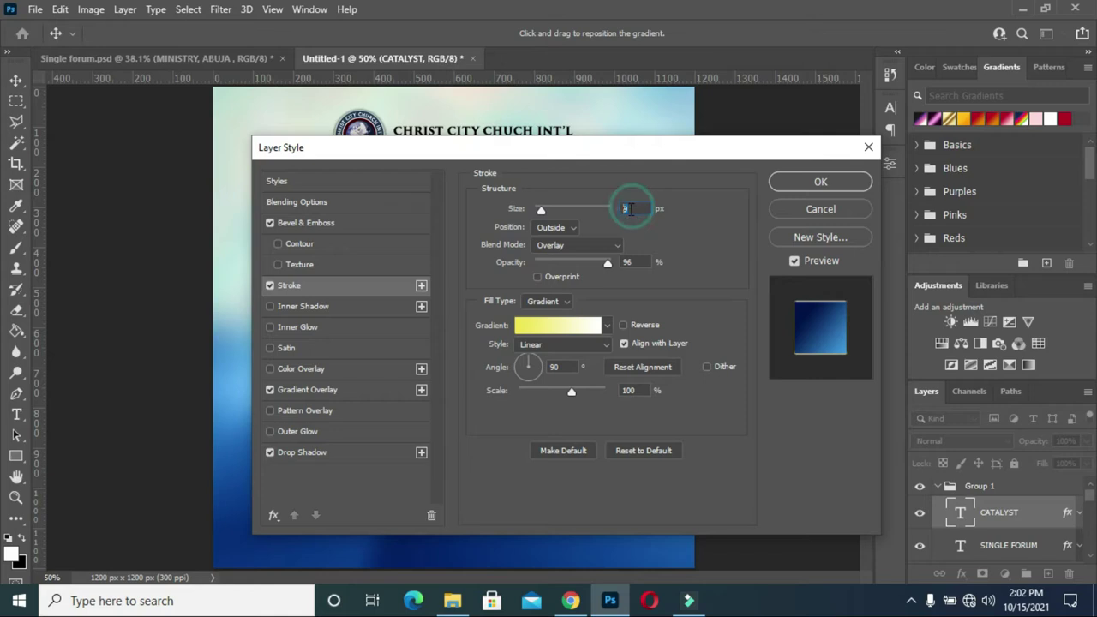
left_click(572, 227)
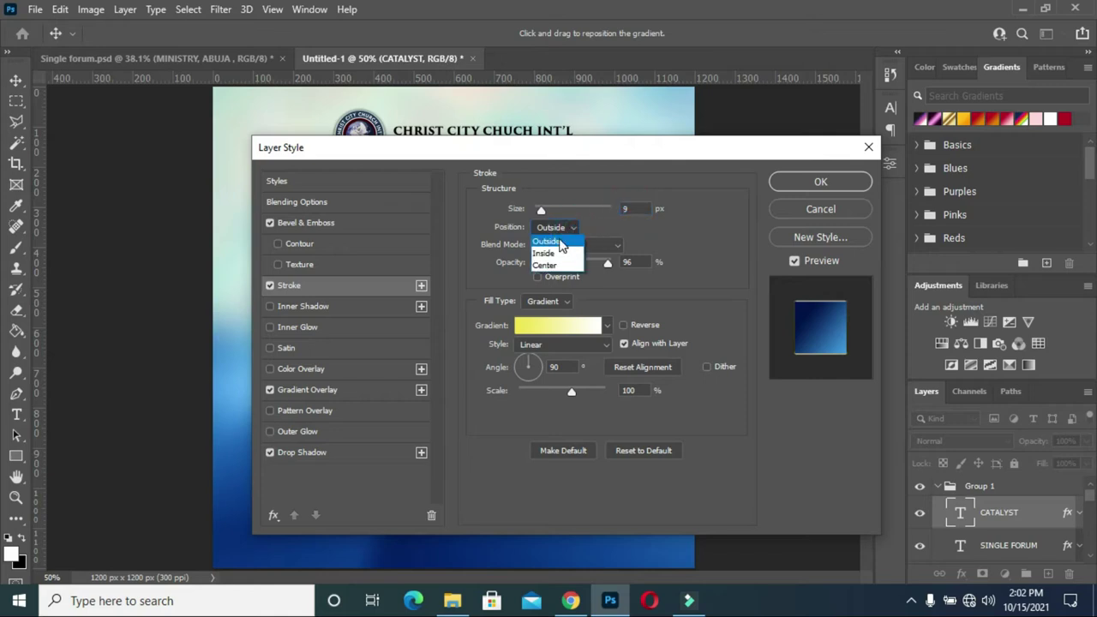
left_click(556, 245)
left_click(835, 181)
left_click(770, 265)
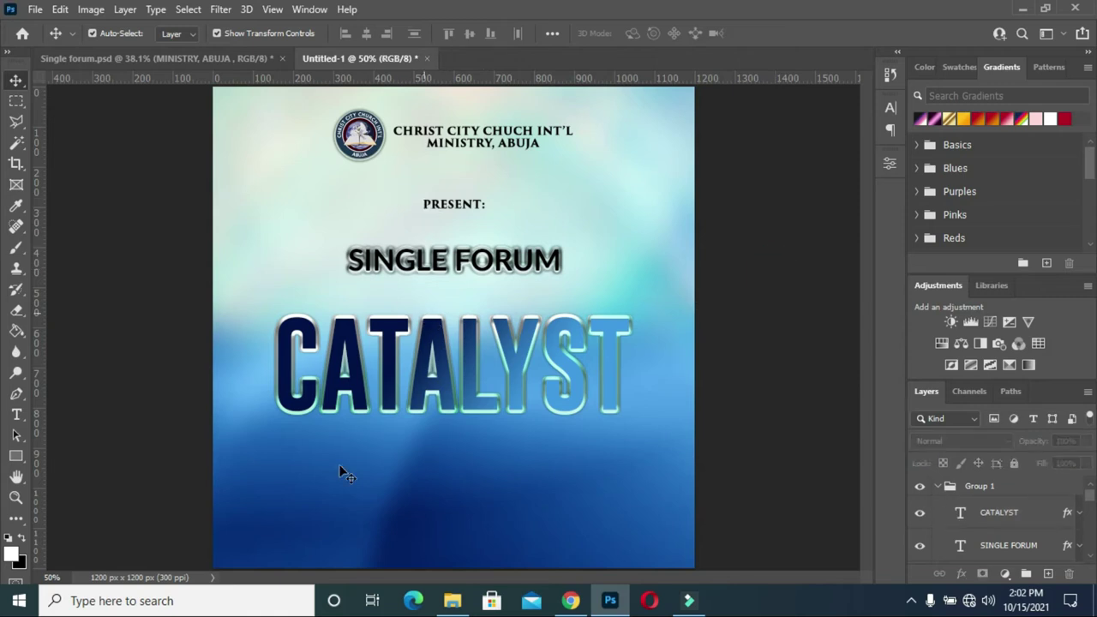
left_click(451, 604)
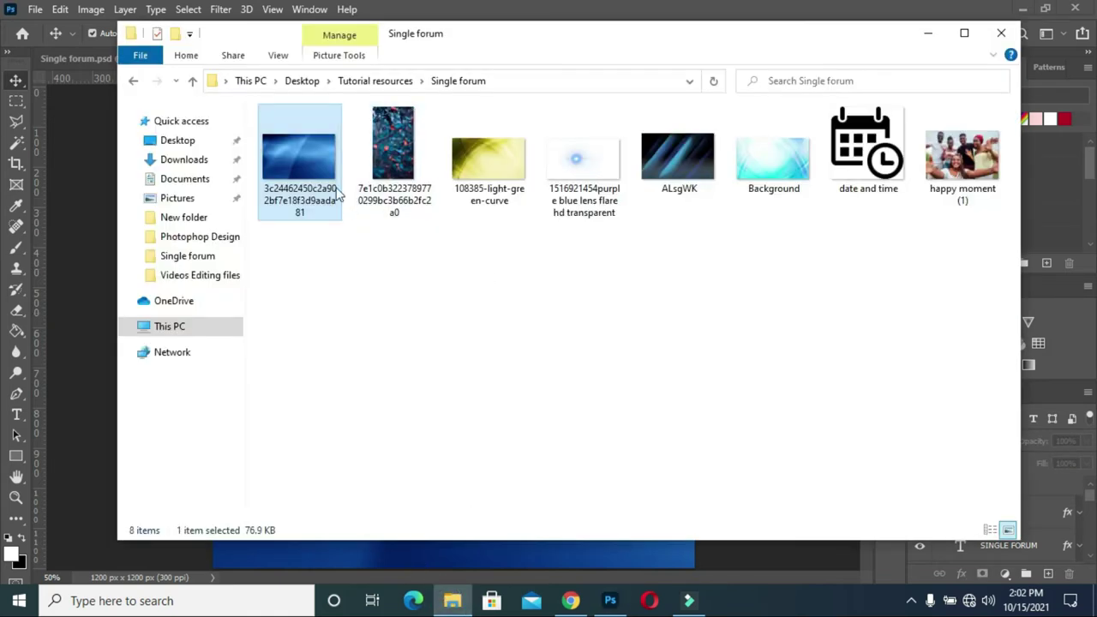
mouse_move(668, 163)
left_mouse_down()
mouse_move(112, 311)
mouse_move(541, 308)
left_mouse_up()
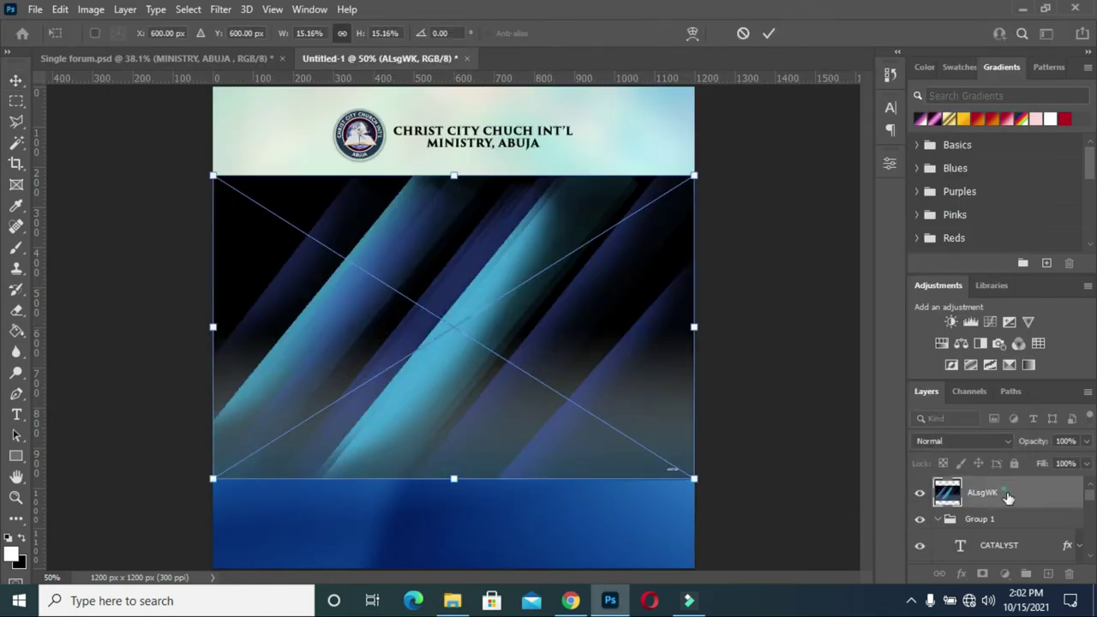
Step: Move the ALsgWK image into Group 1 and clip it into the CATALYST letters
left_click_drag(1007, 498, 1014, 537)
right_click(996, 514)
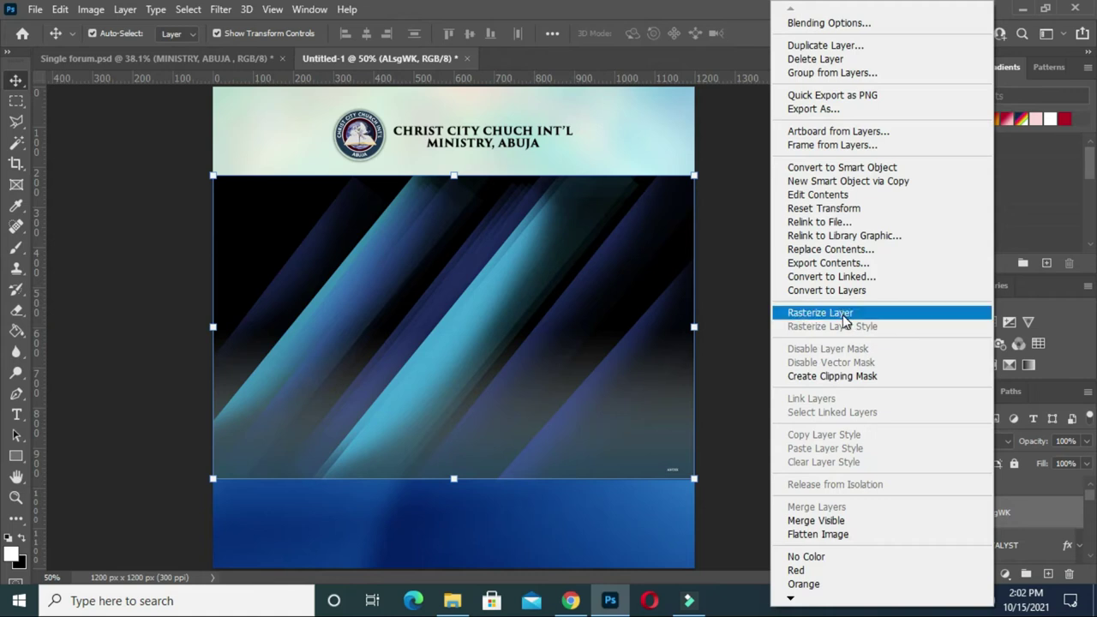
left_click(857, 376)
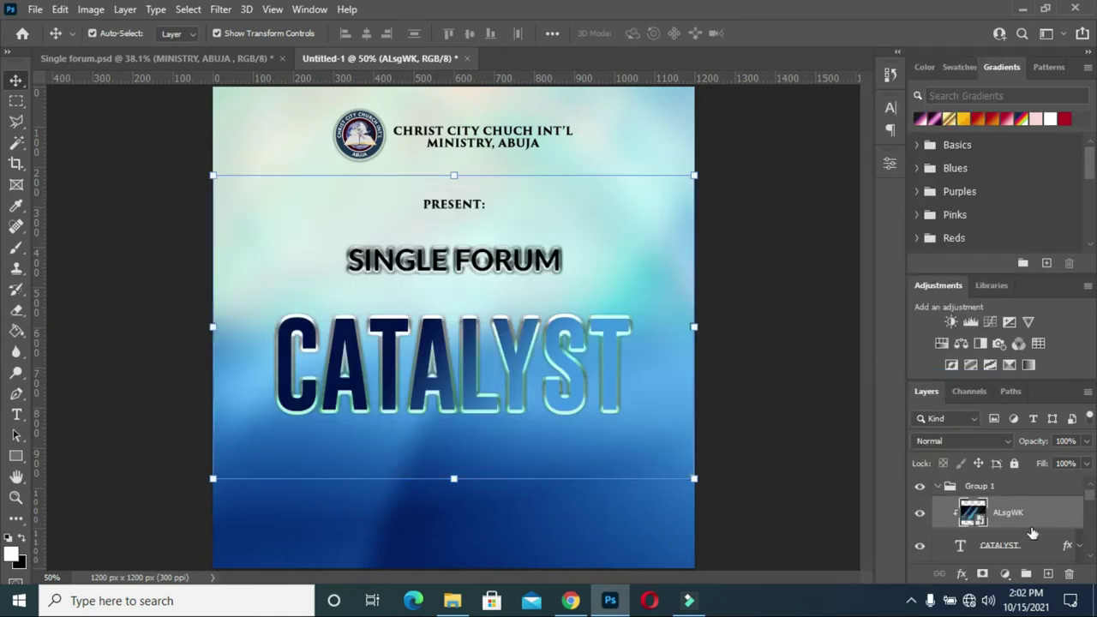
left_click_drag(1090, 501, 1091, 503)
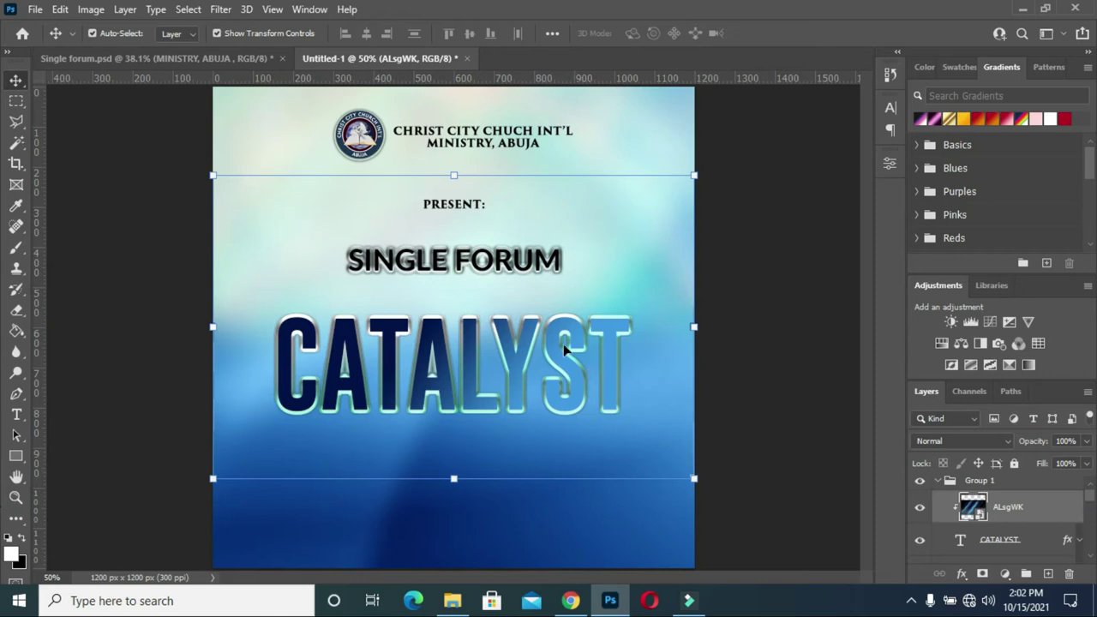
right_click(1014, 519)
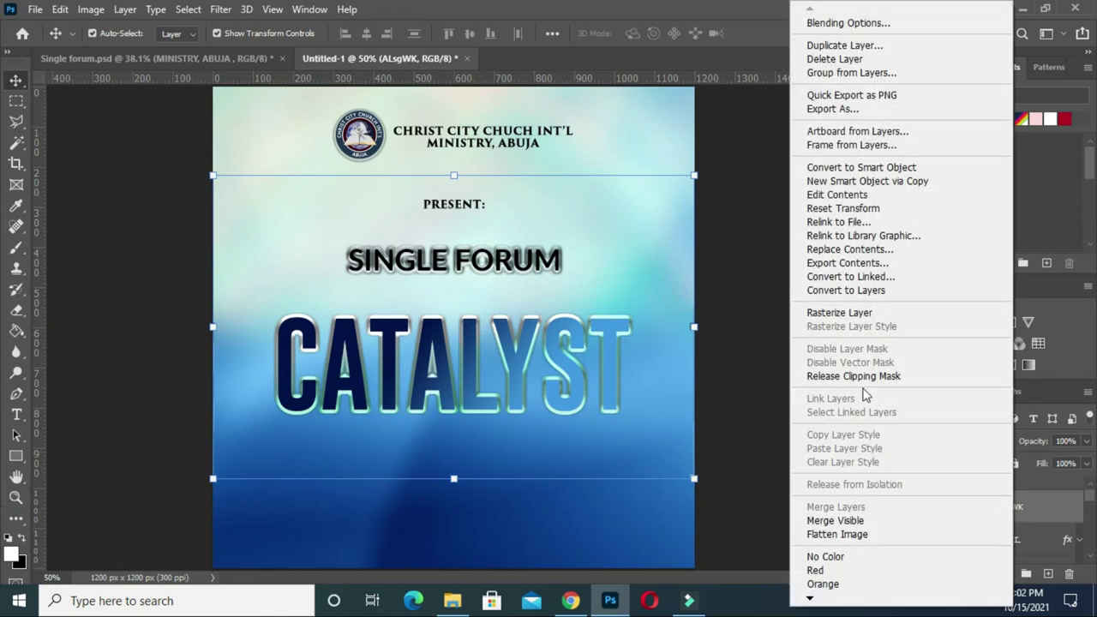
left_click(832, 313)
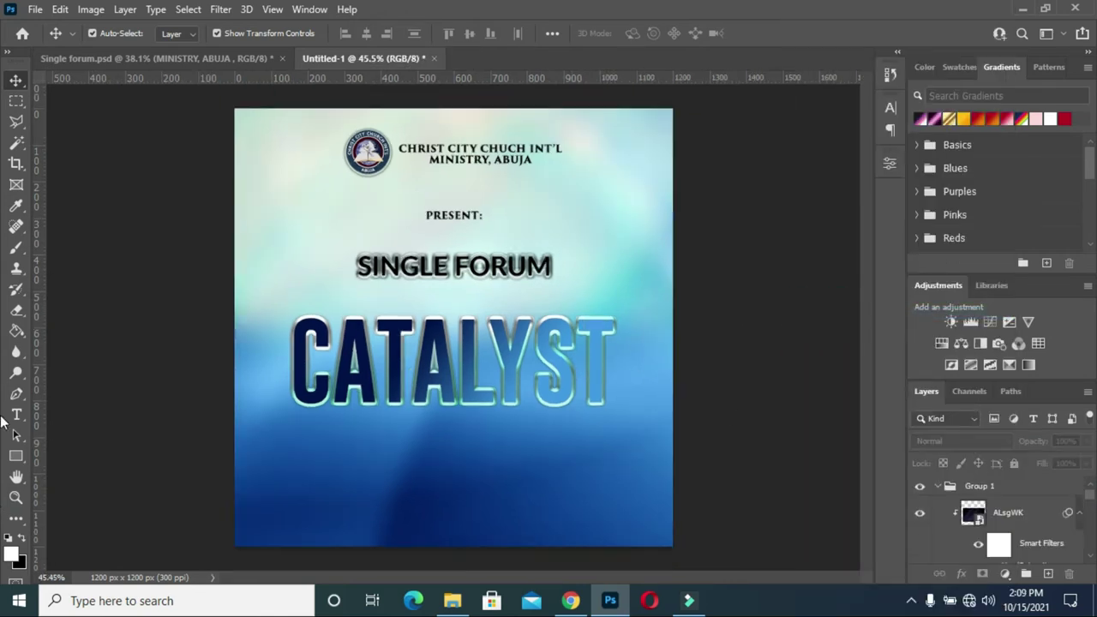
right_click(15, 457)
Step: Draw a circle with the Ellipse tool below the CATALYST title
left_click(69, 466)
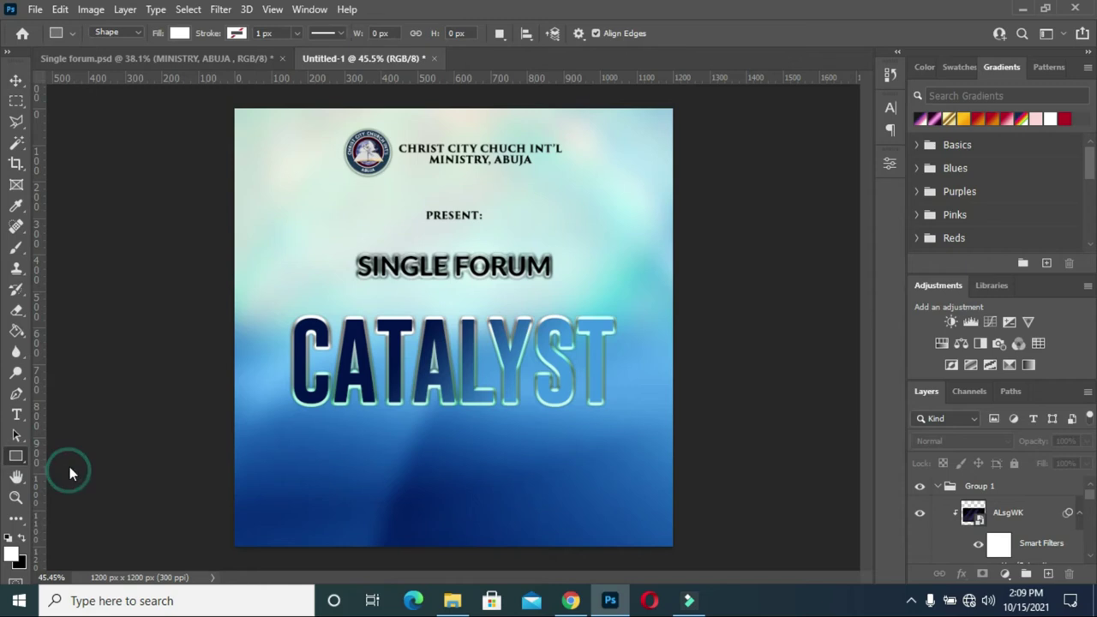
right_click(15, 457)
left_click(72, 485)
scroll(360, 441, "up", 2)
left_click_drag(336, 427, 450, 541)
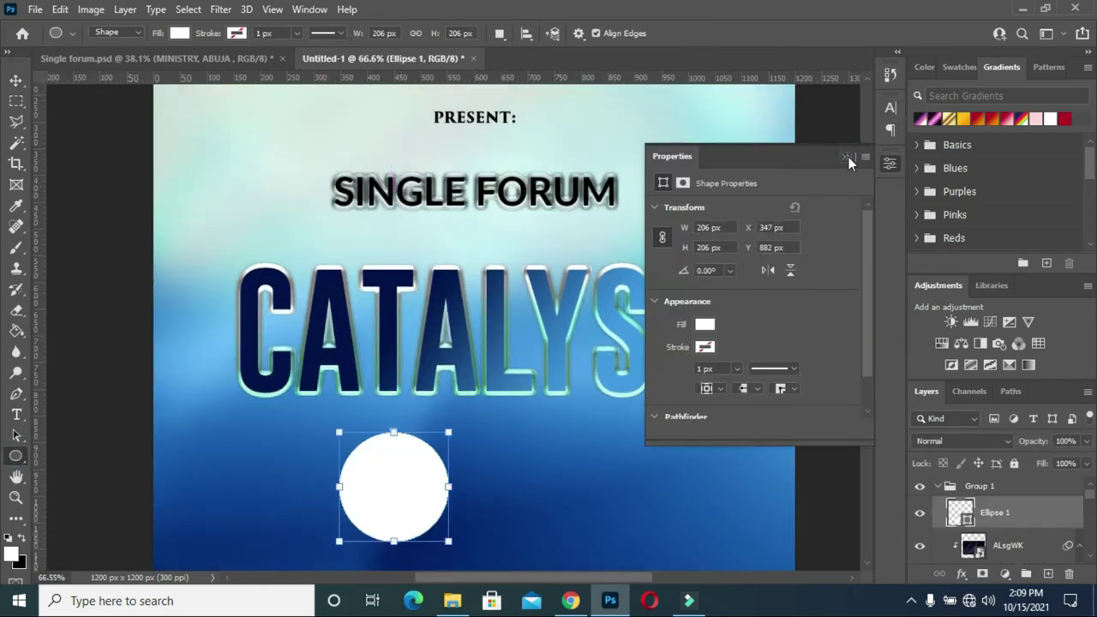
left_click(845, 156)
left_click(16, 79)
Step: Fill the circle with a 419ae5 to 001249 gradient overlay
left_click(961, 573)
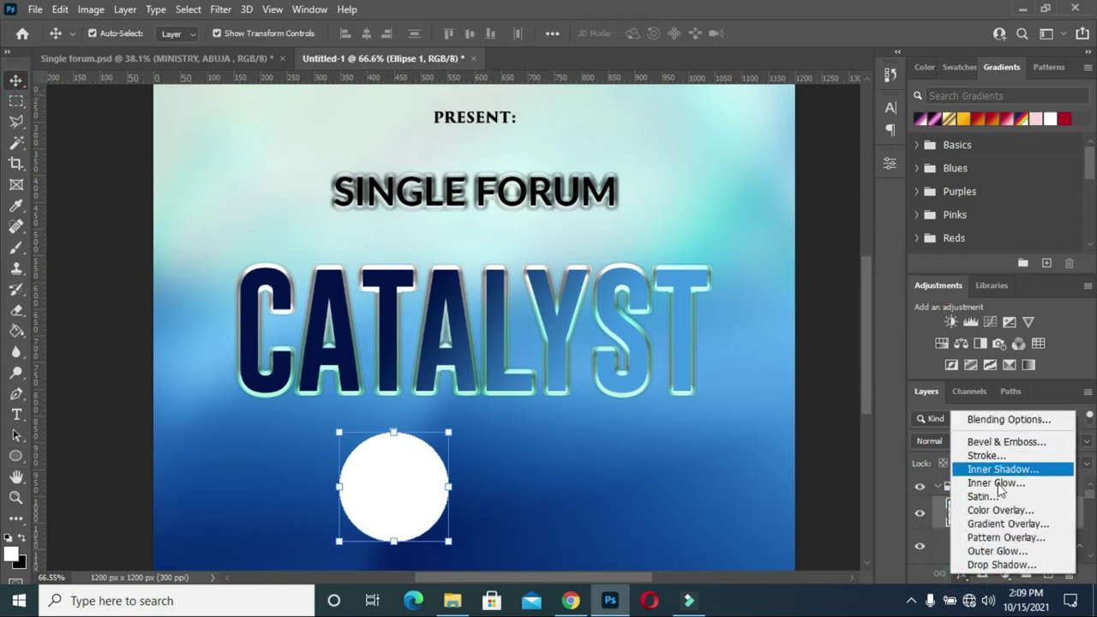
left_click(719, 473)
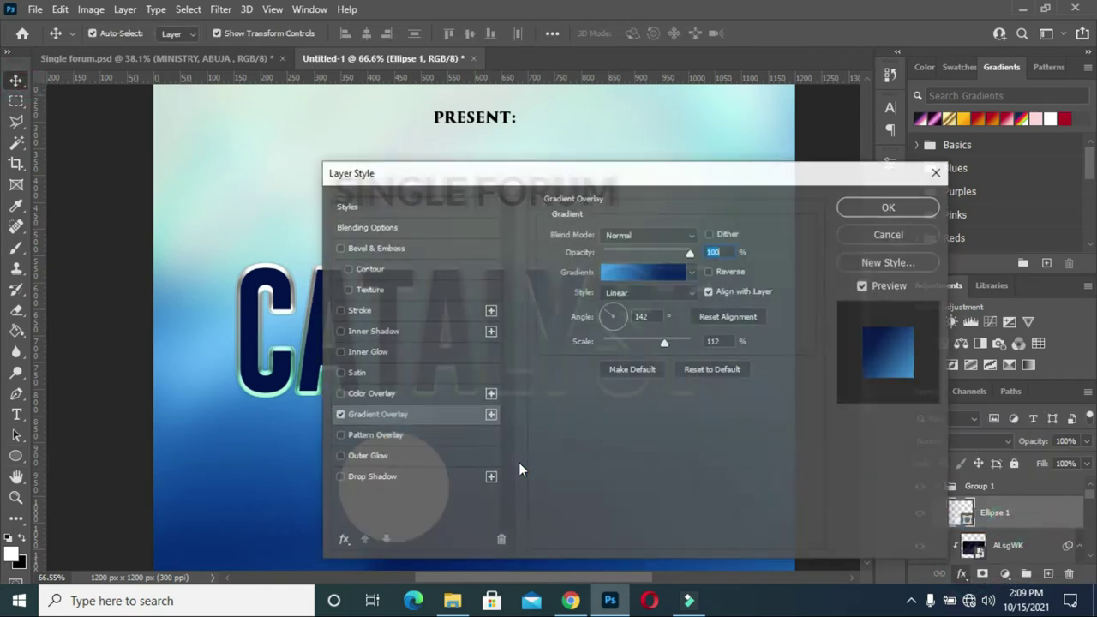
left_click_drag(551, 176, 689, 135)
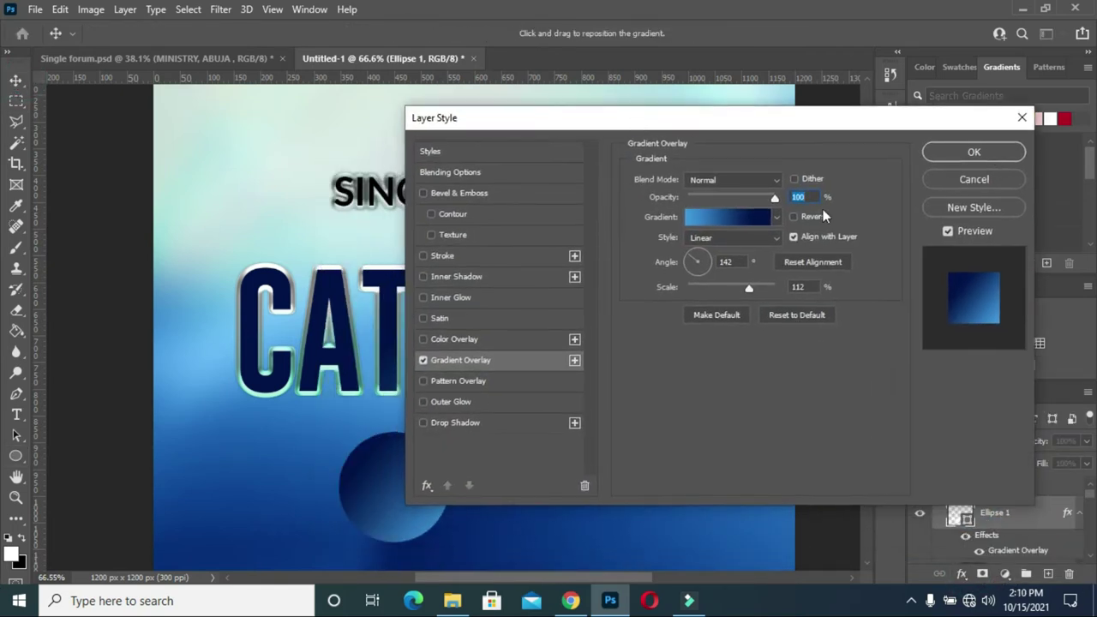
left_click(726, 217)
left_click(632, 369)
left_click(704, 437)
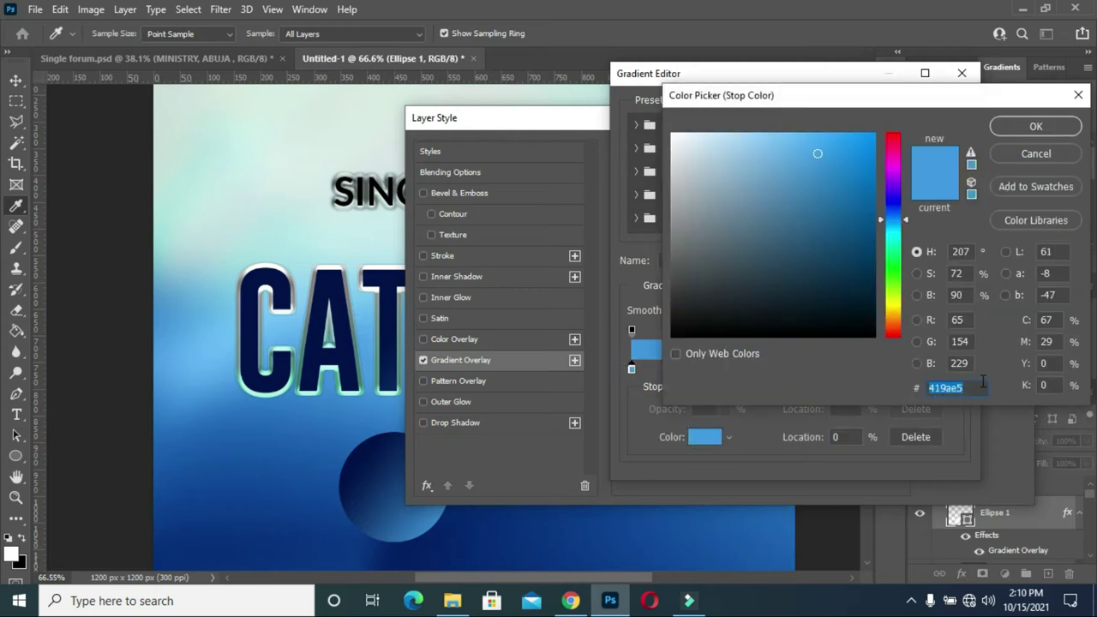
left_click(1035, 126)
left_click(887, 370)
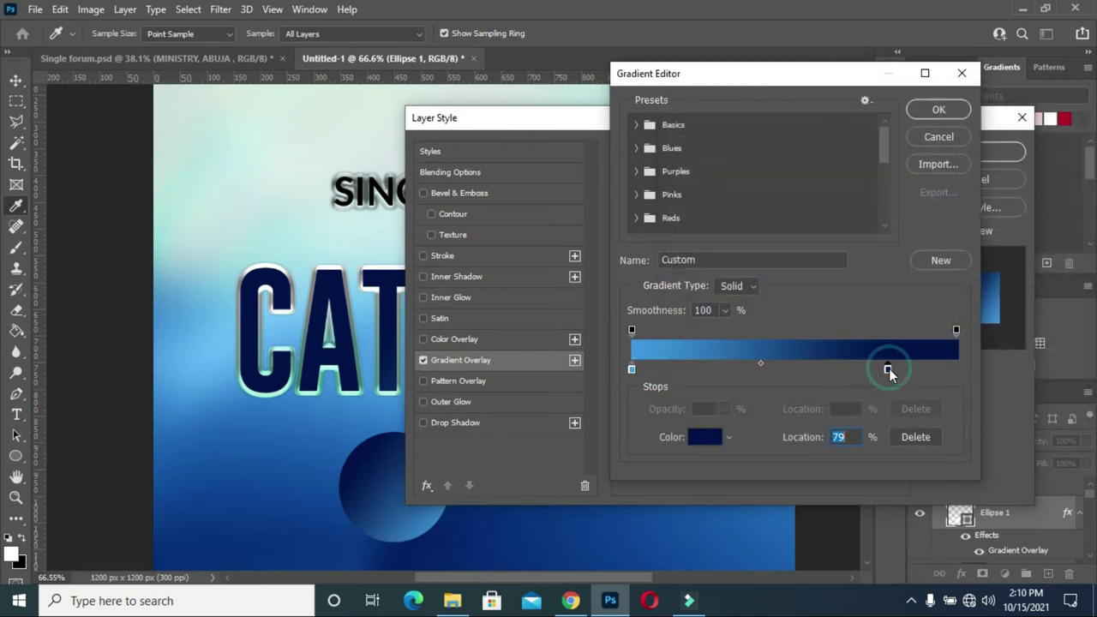
left_click(701, 438)
left_click(1033, 132)
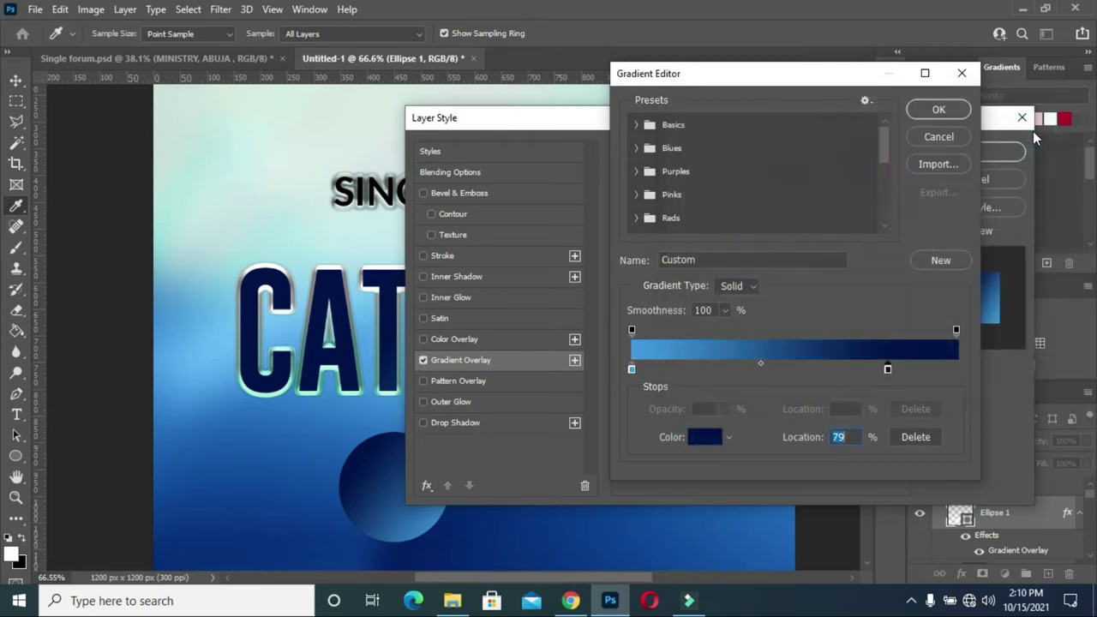
left_click(930, 117)
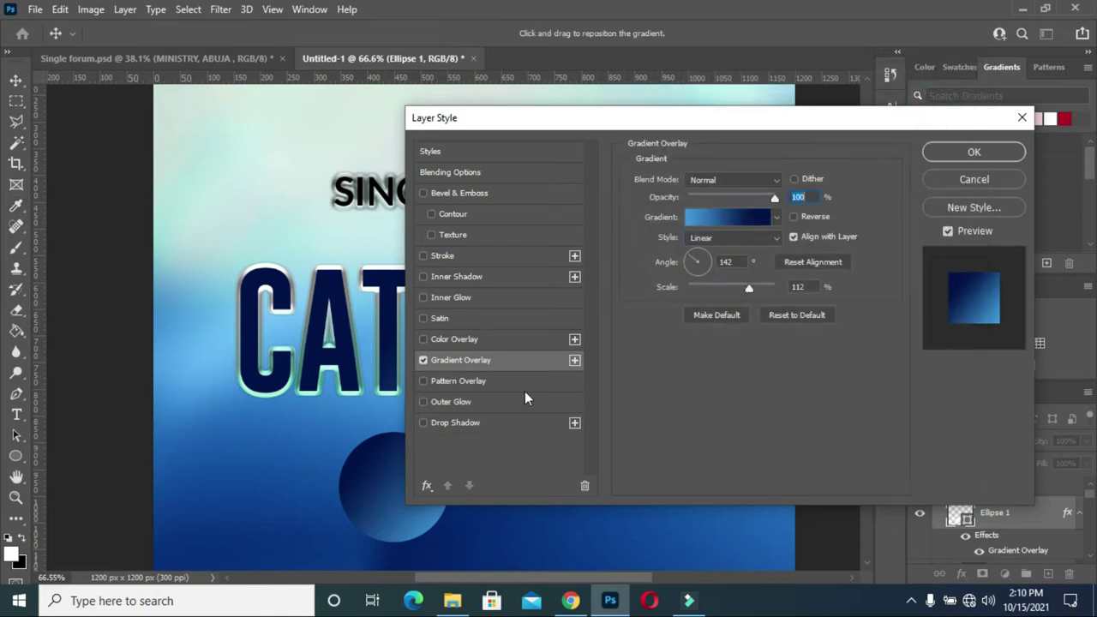
left_click(985, 152)
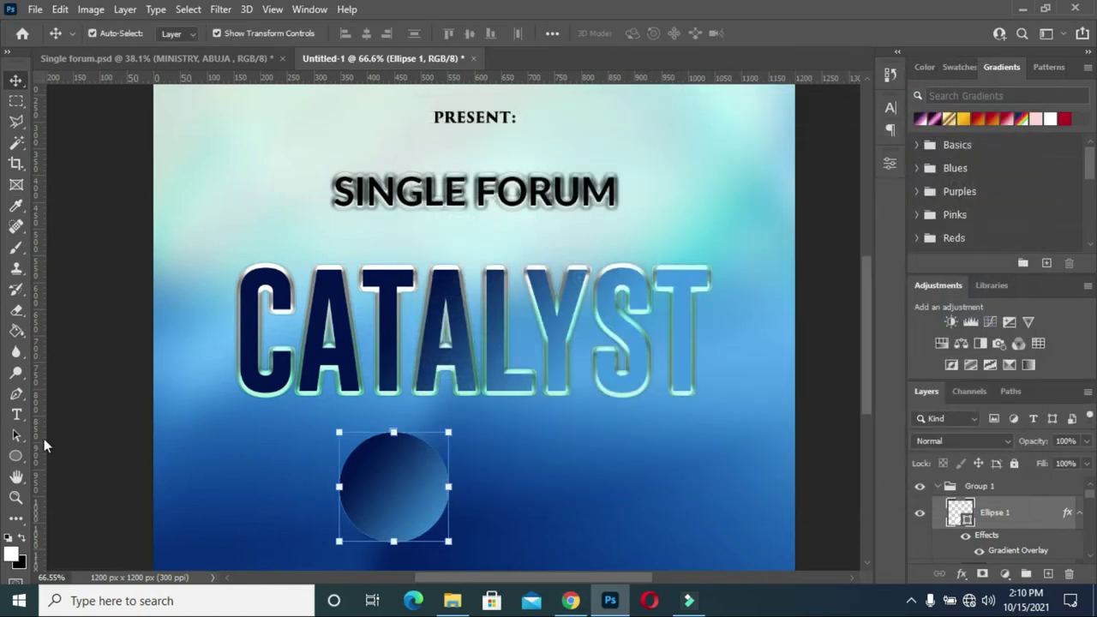
left_click(16, 414)
Step: Add the text 31ST in Lato Bold
left_click(215, 446)
left_click(235, 436)
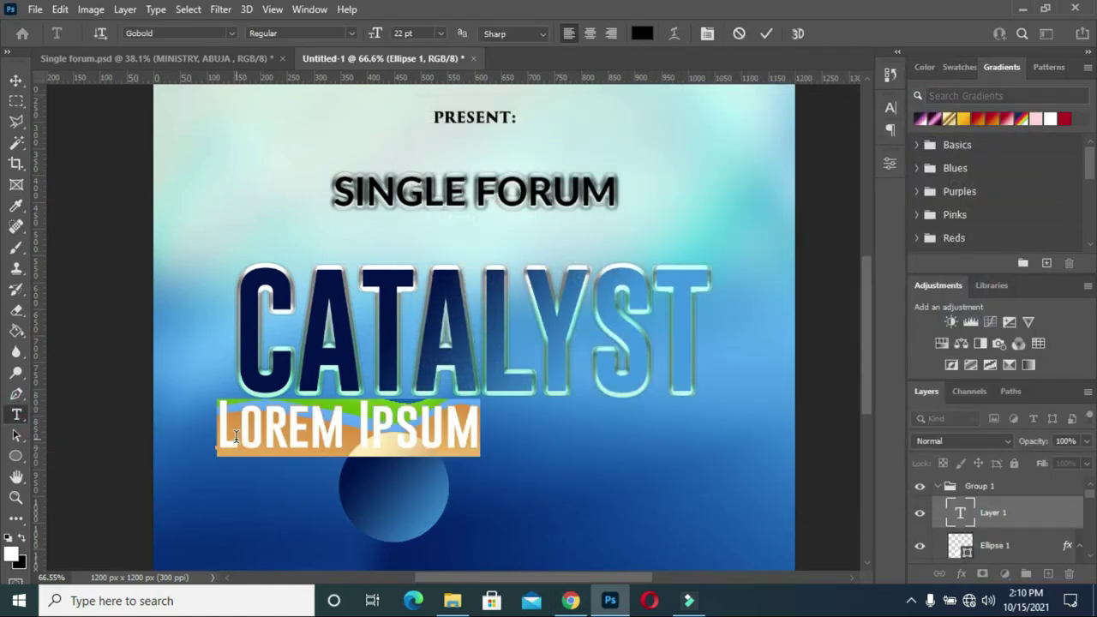
type("31")
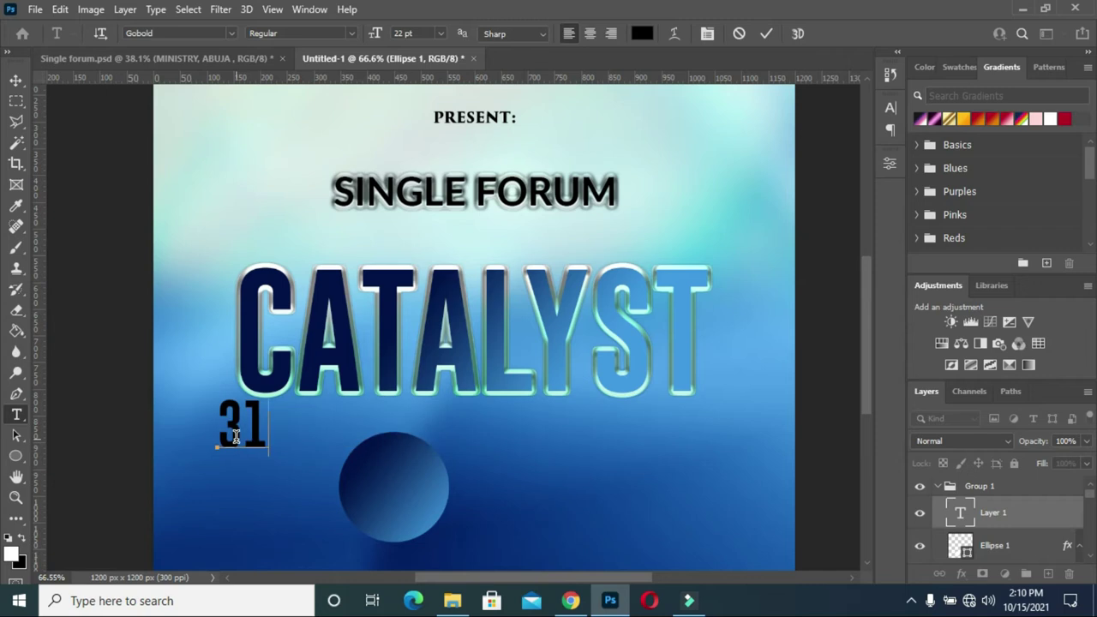
type("ST")
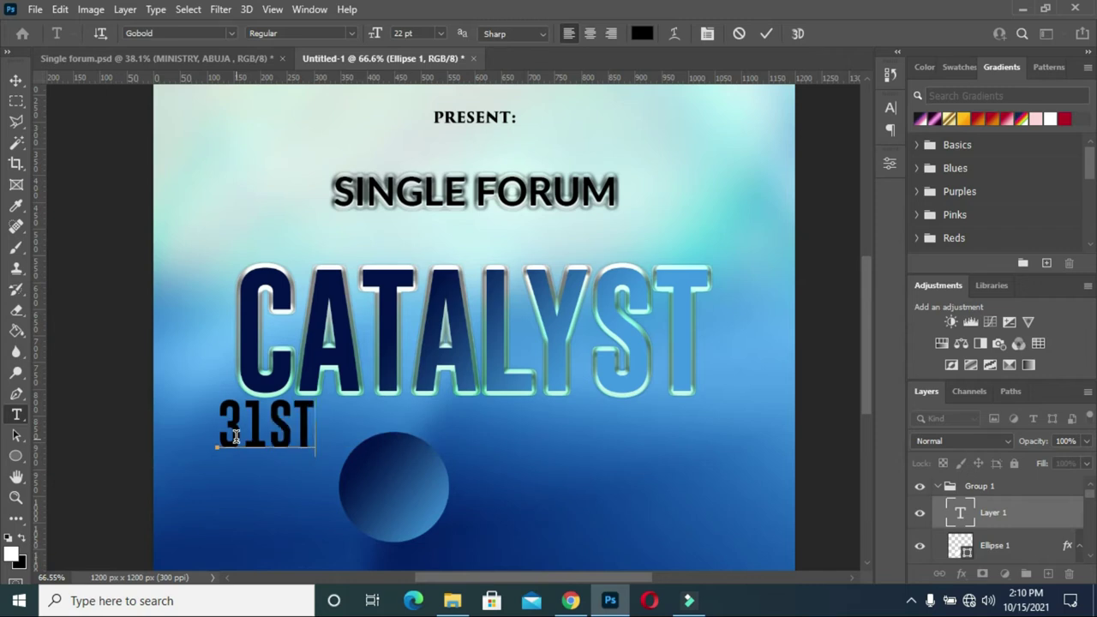
left_click(230, 35)
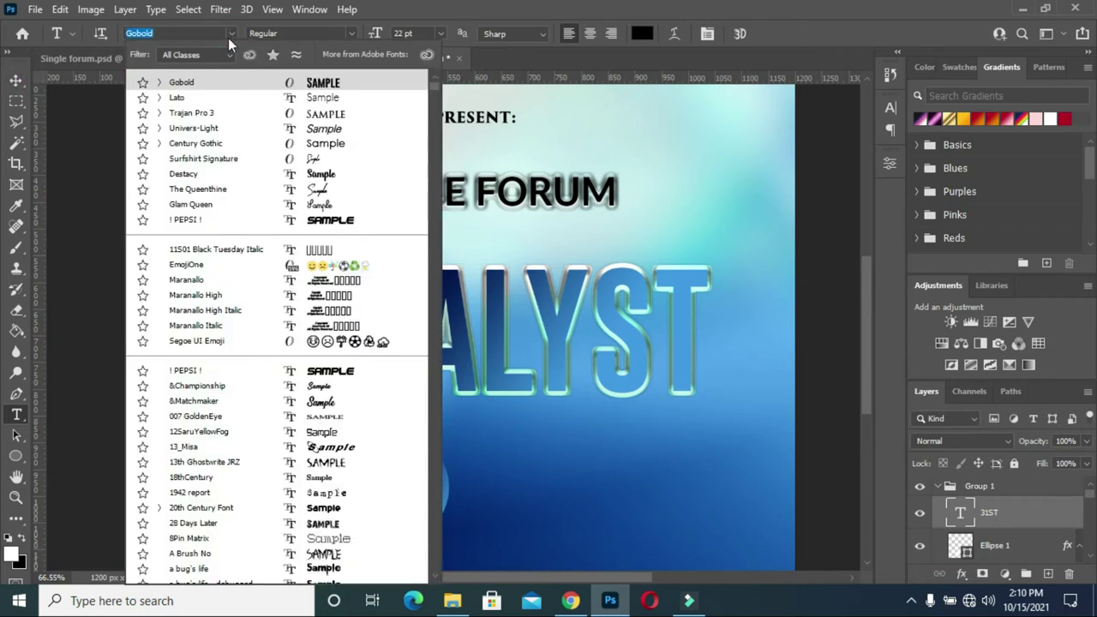
left_click(189, 99)
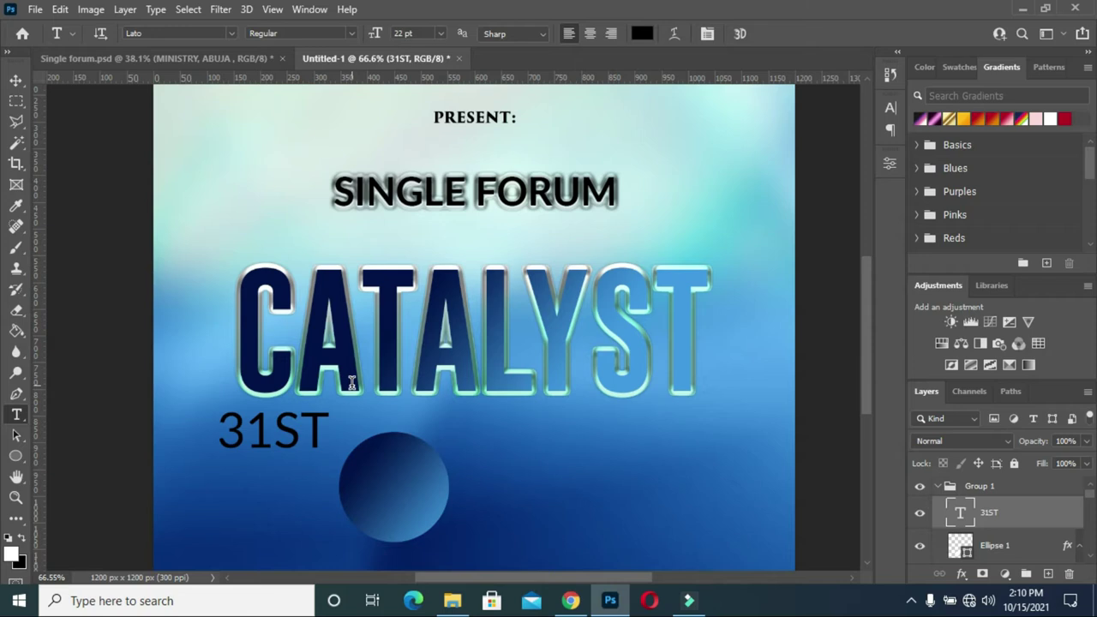
left_click(326, 35)
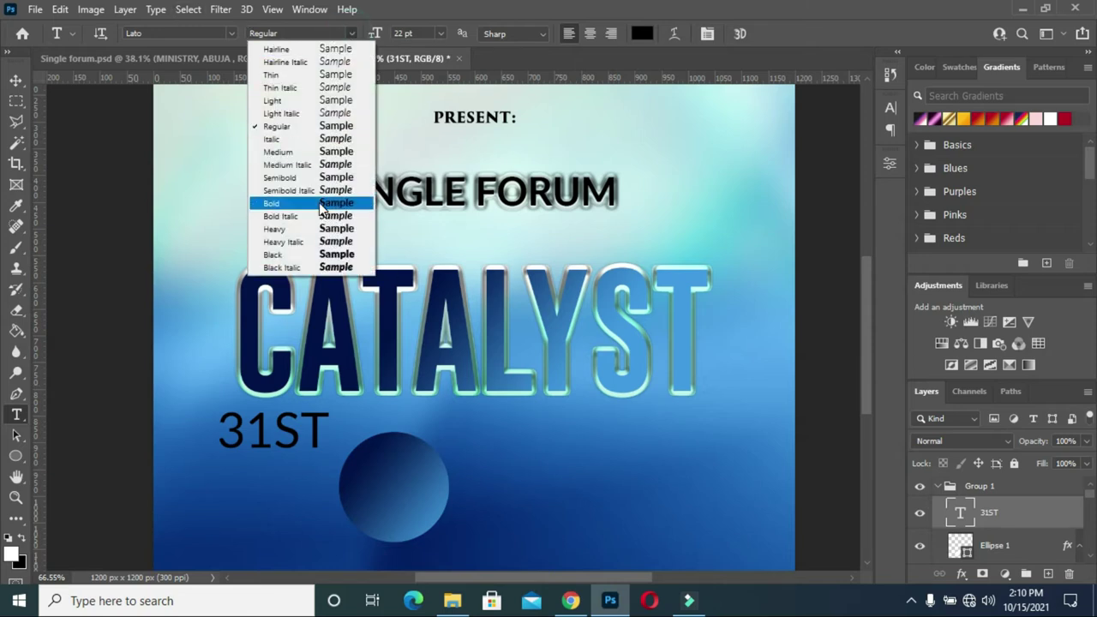
left_click(278, 203)
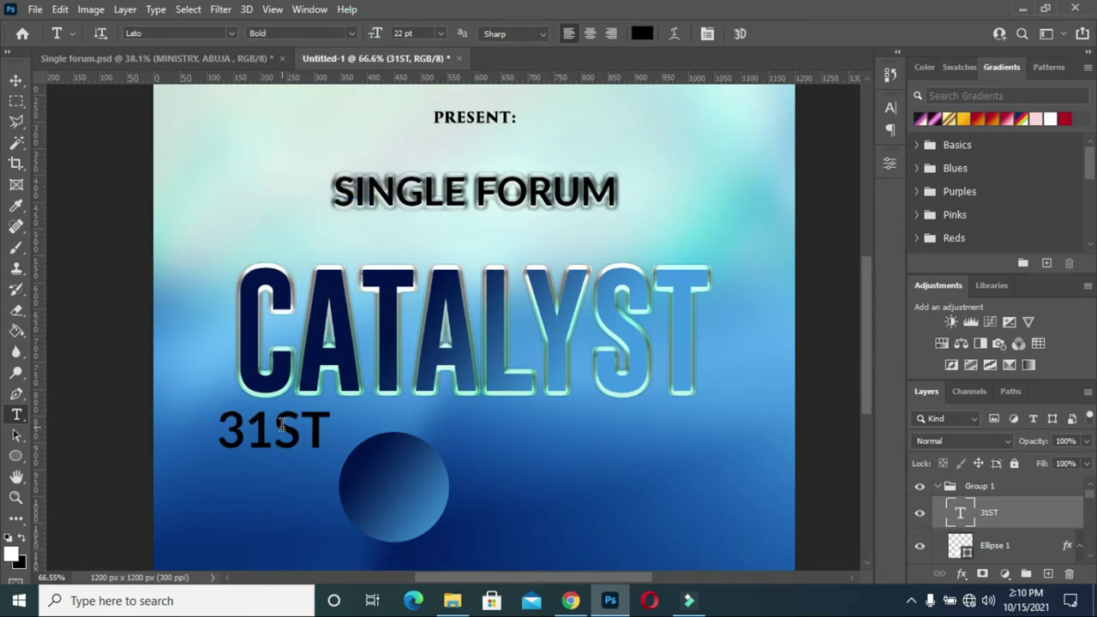
Step: Make ST superscript and tighten the letter spacing of 31ST
left_click_drag(279, 424, 317, 425)
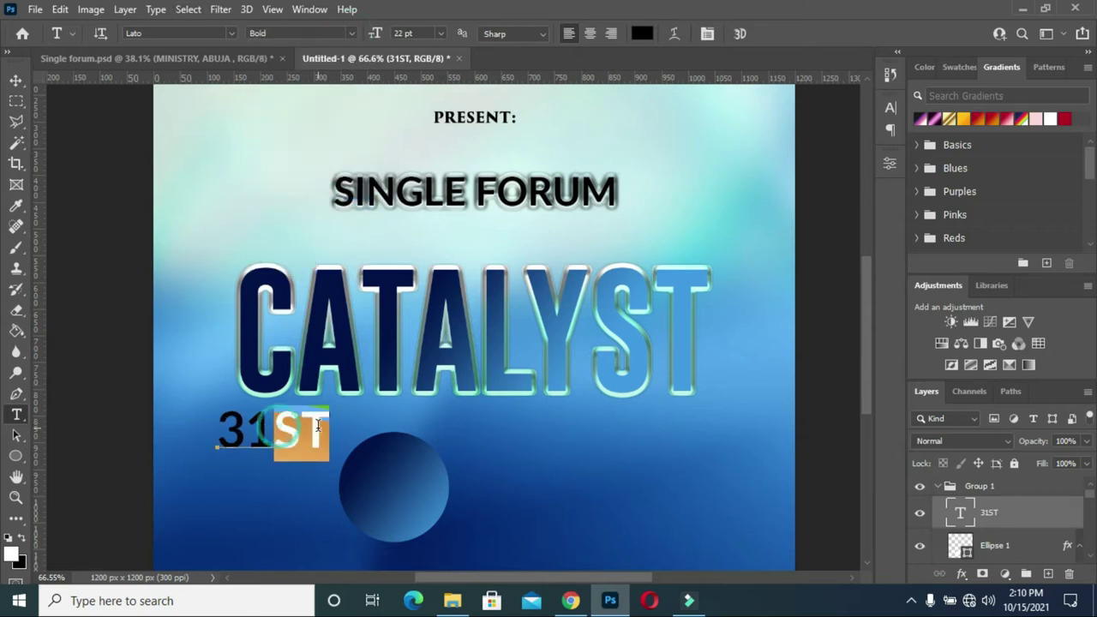
left_click(890, 108)
left_click(796, 220)
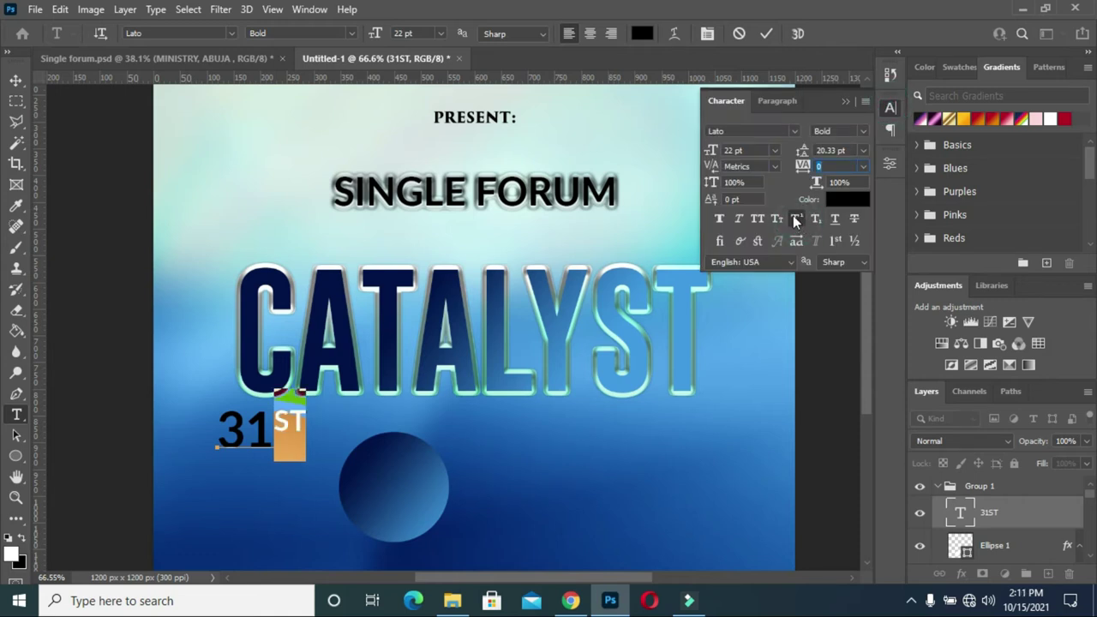
left_click(763, 33)
left_click_drag(810, 165, 801, 165)
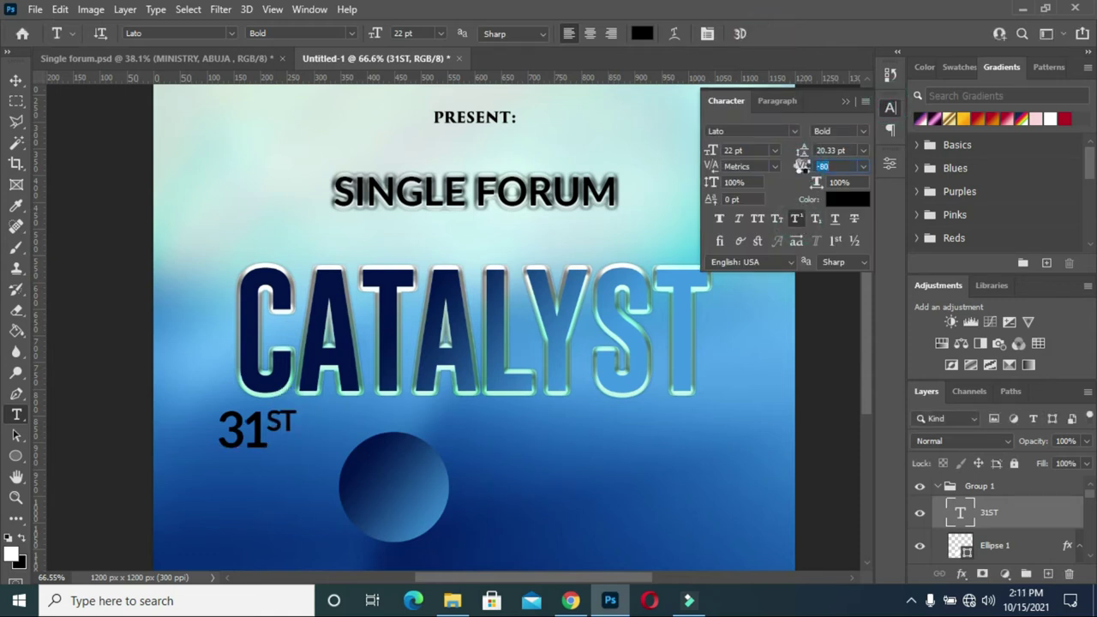
left_click(844, 101)
Step: Colour 31ST white (#ffffff) and move it onto the dark circle
left_click(15, 79)
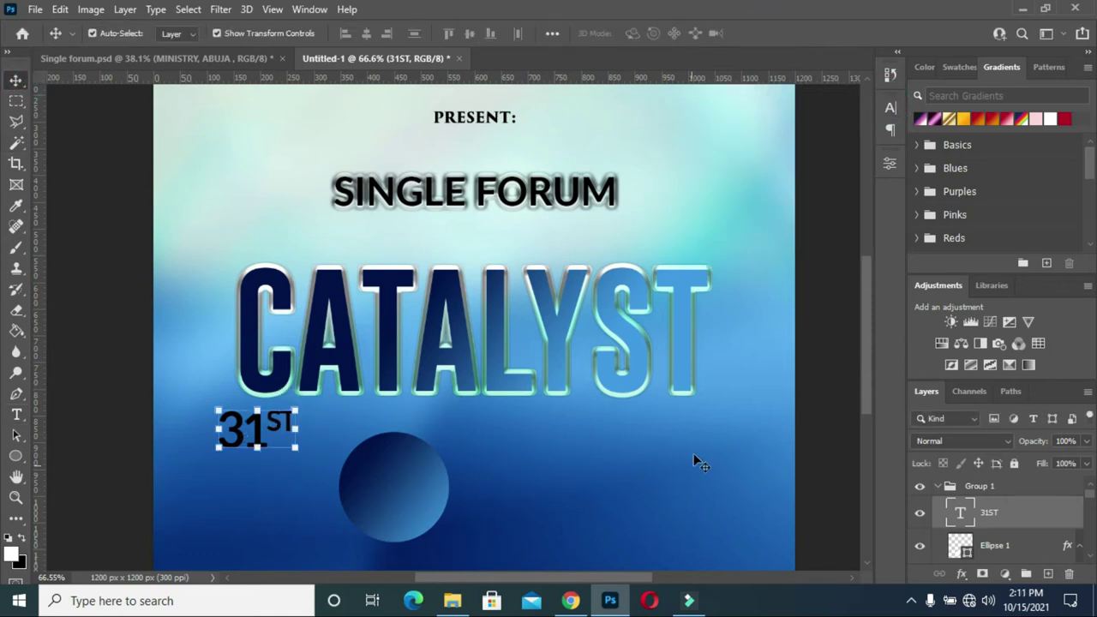
key("t")
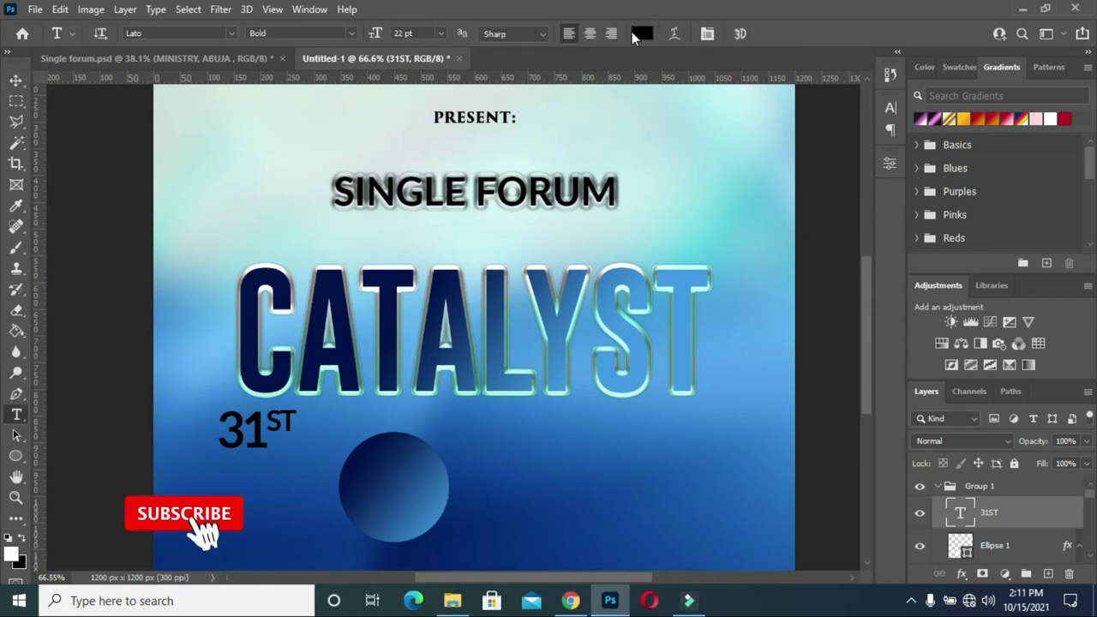
left_click(640, 33)
type("ffffff")
left_click(1007, 123)
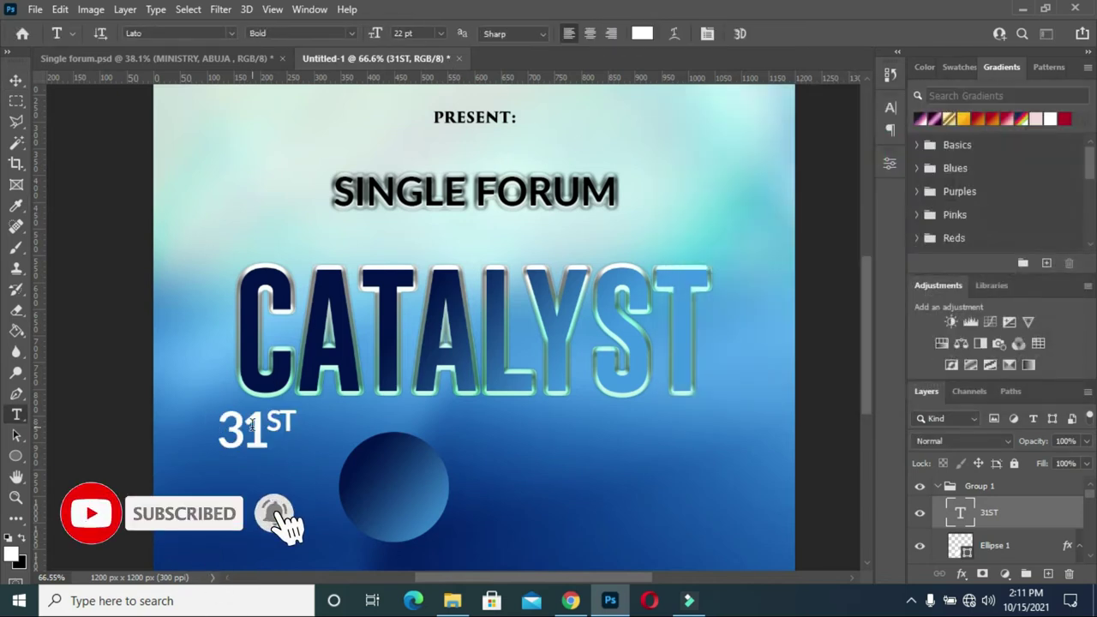
mouse_move(261, 426)
left_mouse_down()
mouse_move(397, 462)
mouse_move(395, 480)
left_mouse_up()
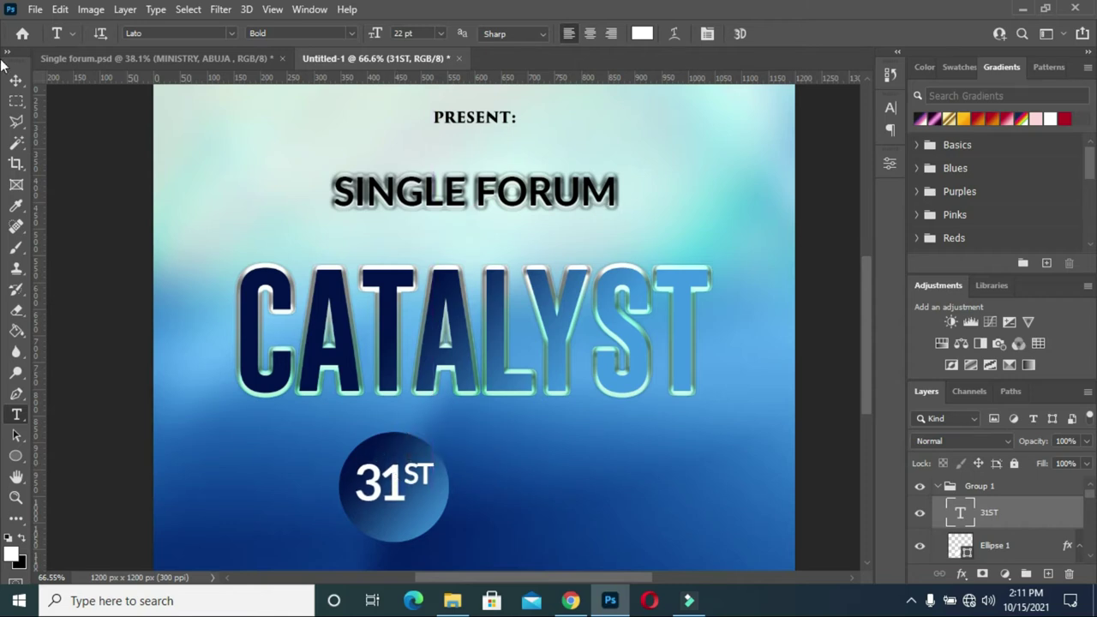
Step: Add a new OCTOBER text line beside the circle
left_click(210, 458)
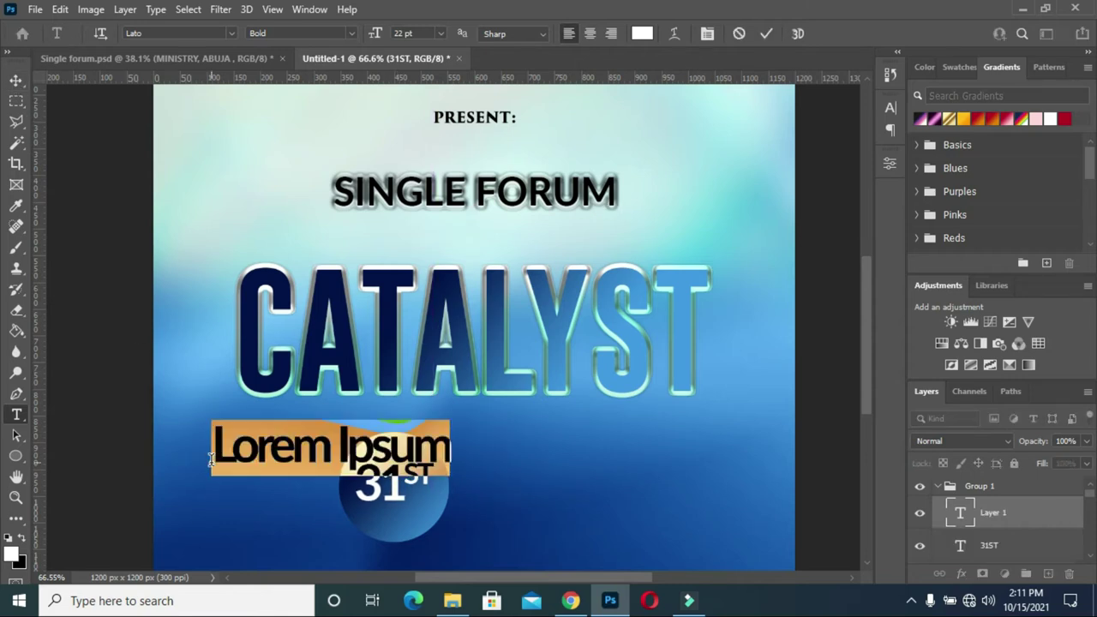
type("OCTOBER")
left_click(766, 34)
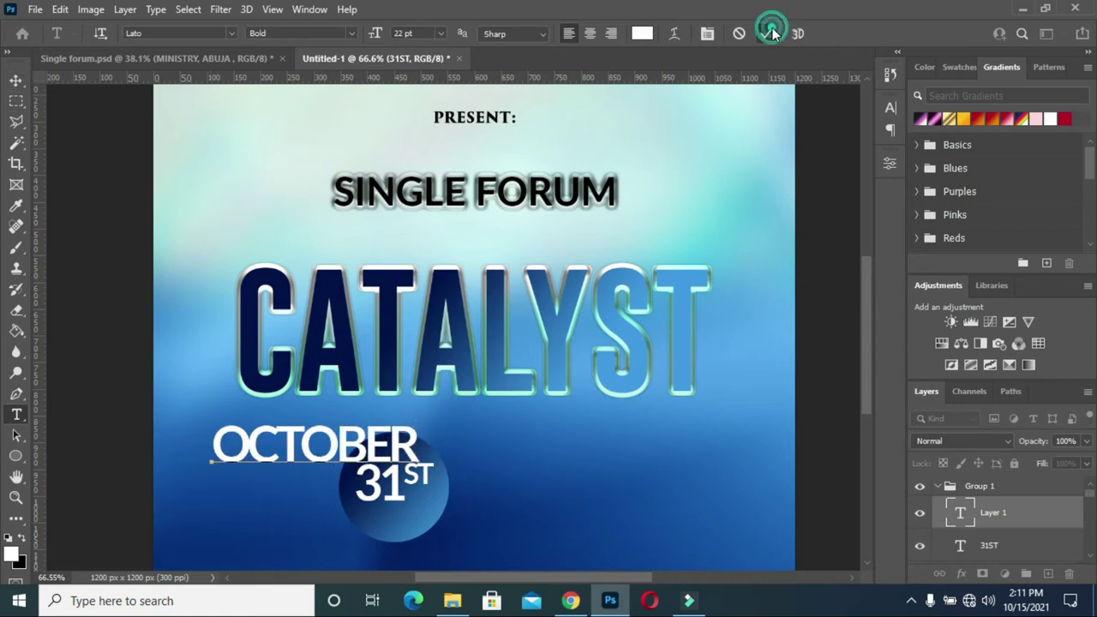
left_click(15, 79)
Step: Shrink OCTOBER under 31ST, then drag the date-and-time image from the Single forum folder onto the flyer
left_click_drag(423, 422, 289, 435)
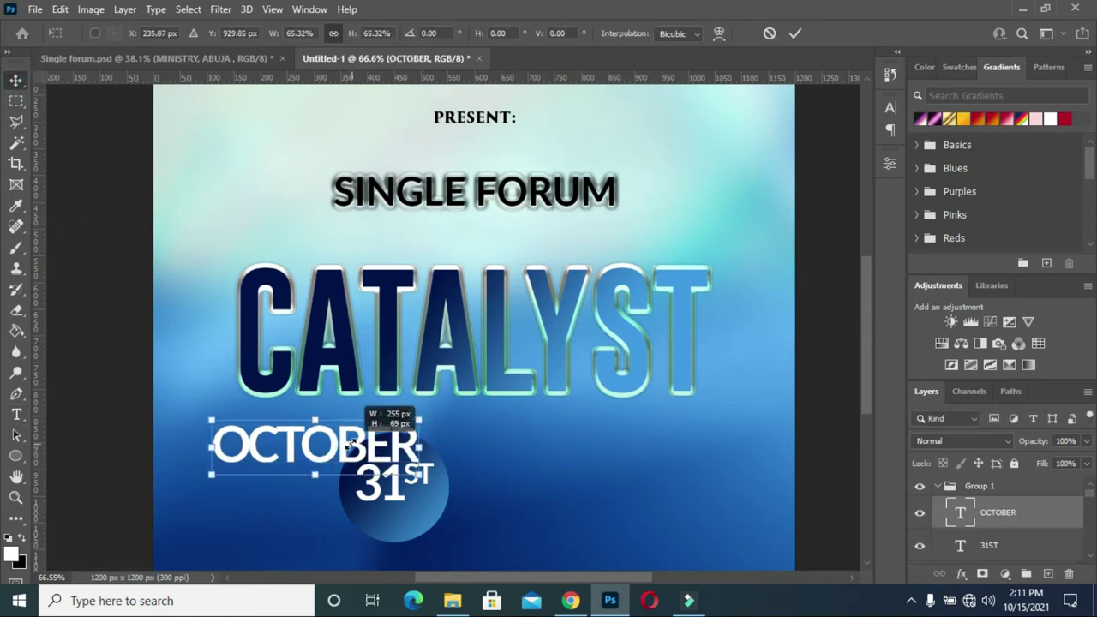
scroll(407, 516, "up", 2)
left_click_drag(202, 458, 438, 528)
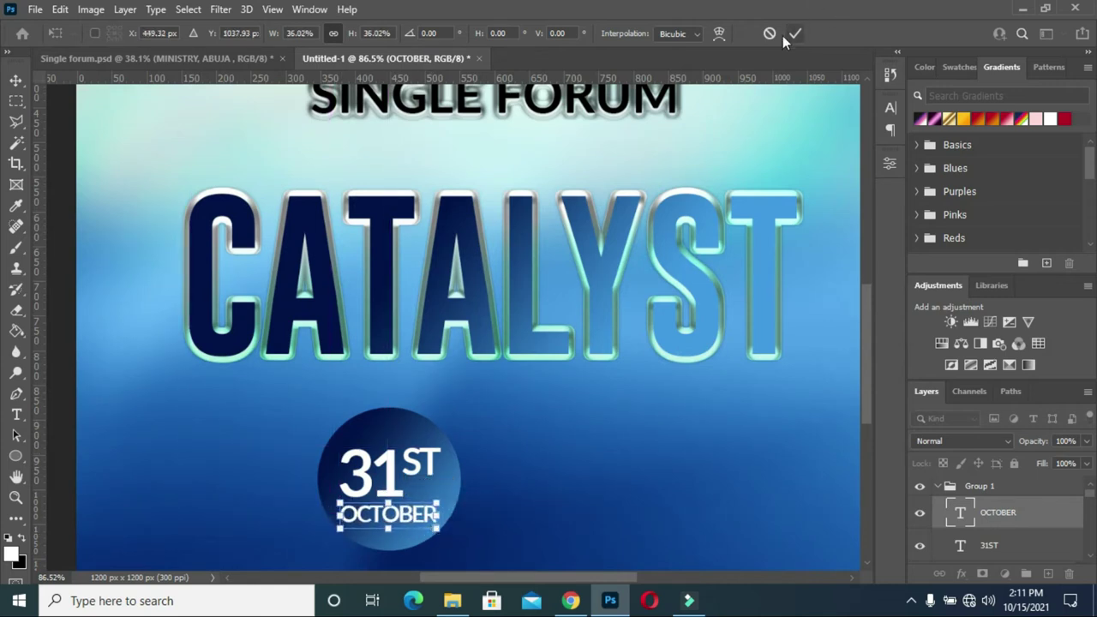
left_click(794, 35)
left_click(452, 600)
mouse_move(868, 154)
left_mouse_down()
mouse_move(264, 379)
mouse_move(334, 354)
left_mouse_up()
Step: Place the date-and-time calendar image and scale it down to a tiny icon above 31ST
key("ctrl+0")
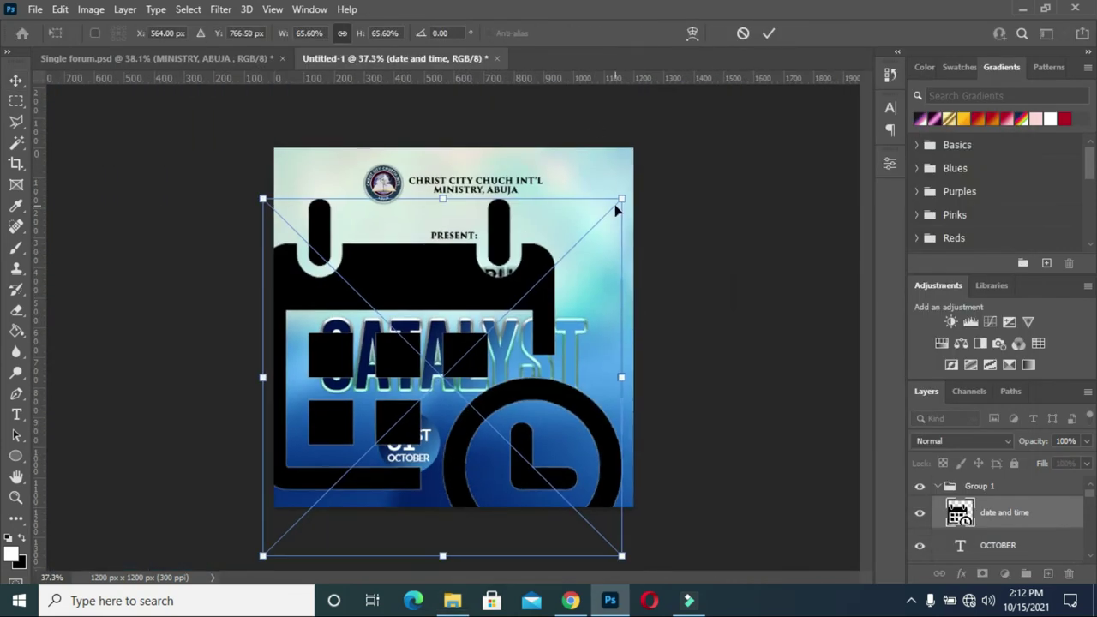
left_click_drag(621, 199, 343, 477)
left_click_drag(305, 514, 355, 447)
scroll(355, 446, "up", 3)
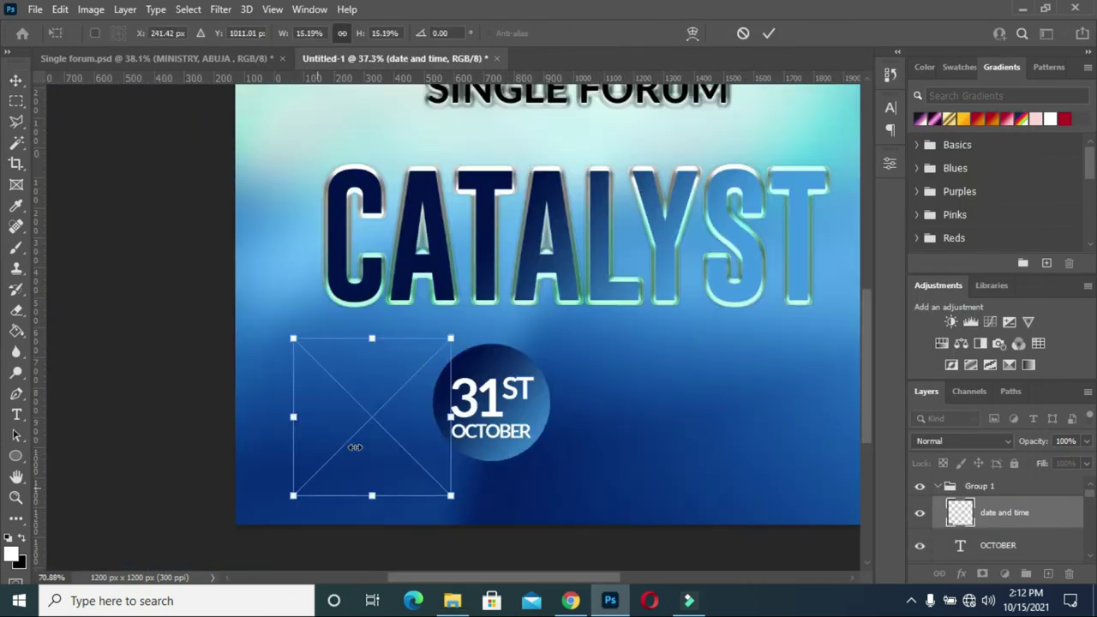
mouse_move(293, 497)
left_mouse_down()
mouse_move(419, 370)
mouse_move(476, 383)
mouse_move(495, 370)
mouse_move(484, 389)
mouse_move(490, 377)
left_mouse_up()
scroll(419, 370, "up", 2)
scroll(495, 372, "up", 2)
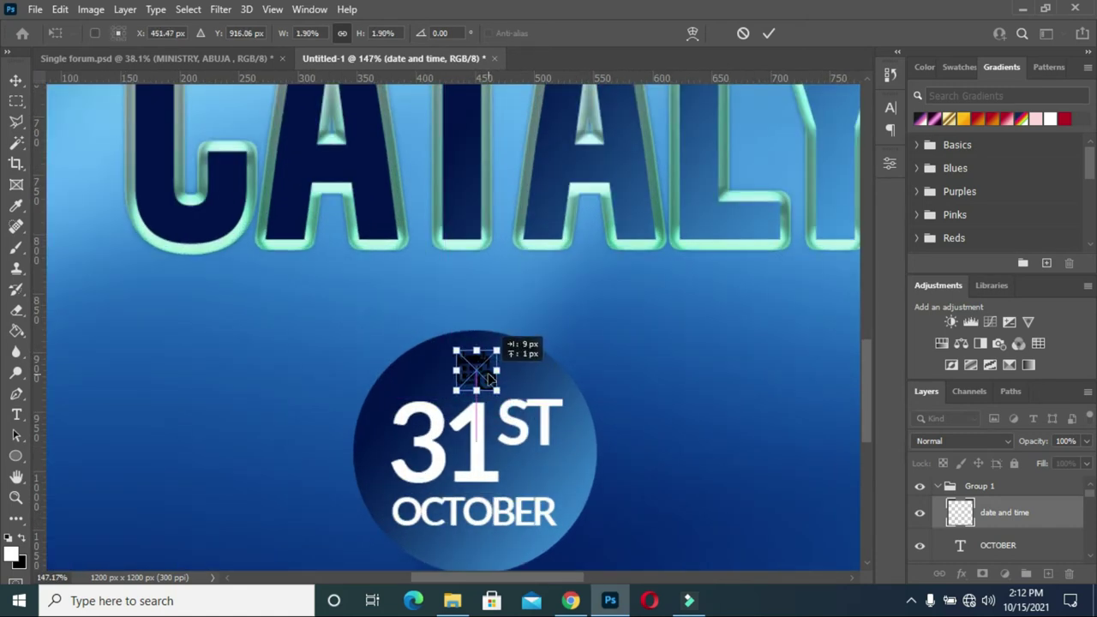
left_click(768, 33)
Step: Turn the calendar icon white with Hue/Saturation Lightness +100
left_click(89, 9)
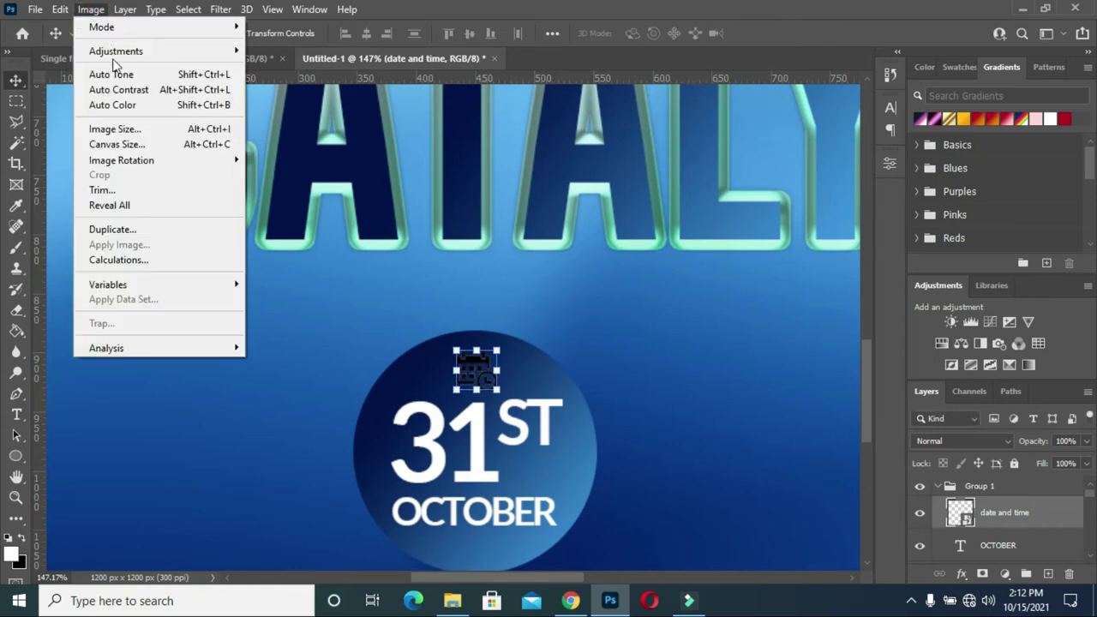
left_click(296, 135)
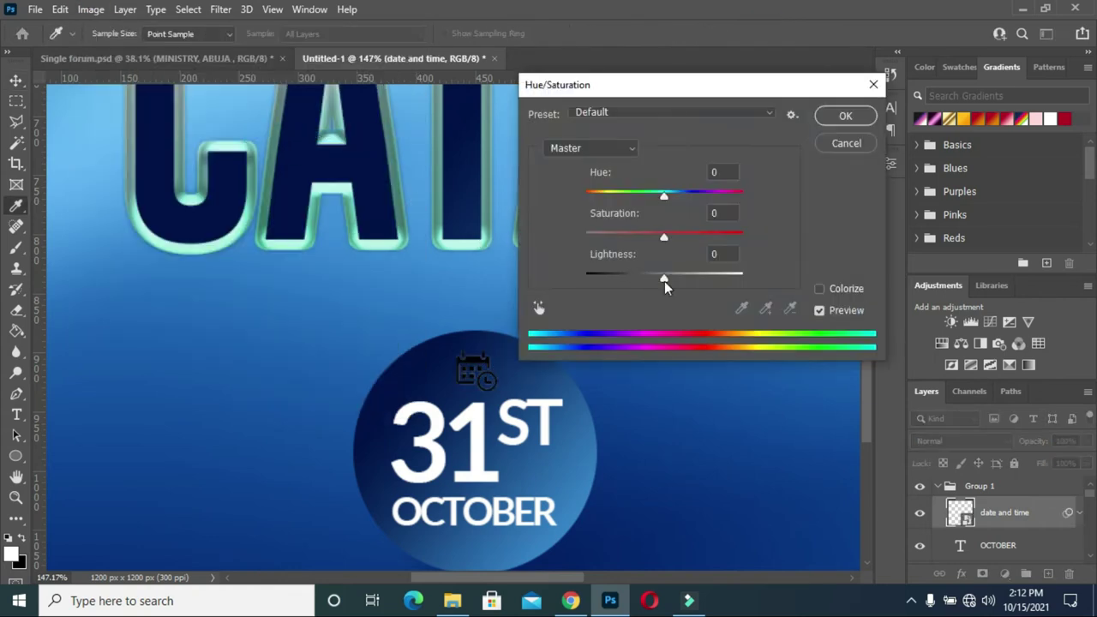
left_click_drag(665, 283, 740, 283)
left_click(844, 115)
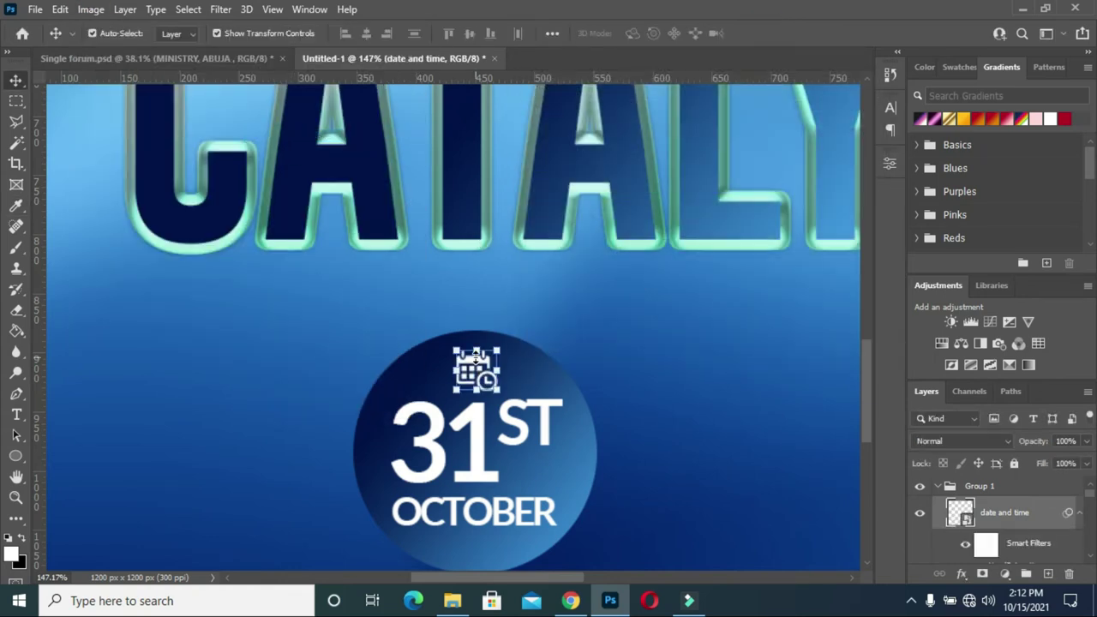
scroll(392, 325, "down", 3)
left_click(59, 345)
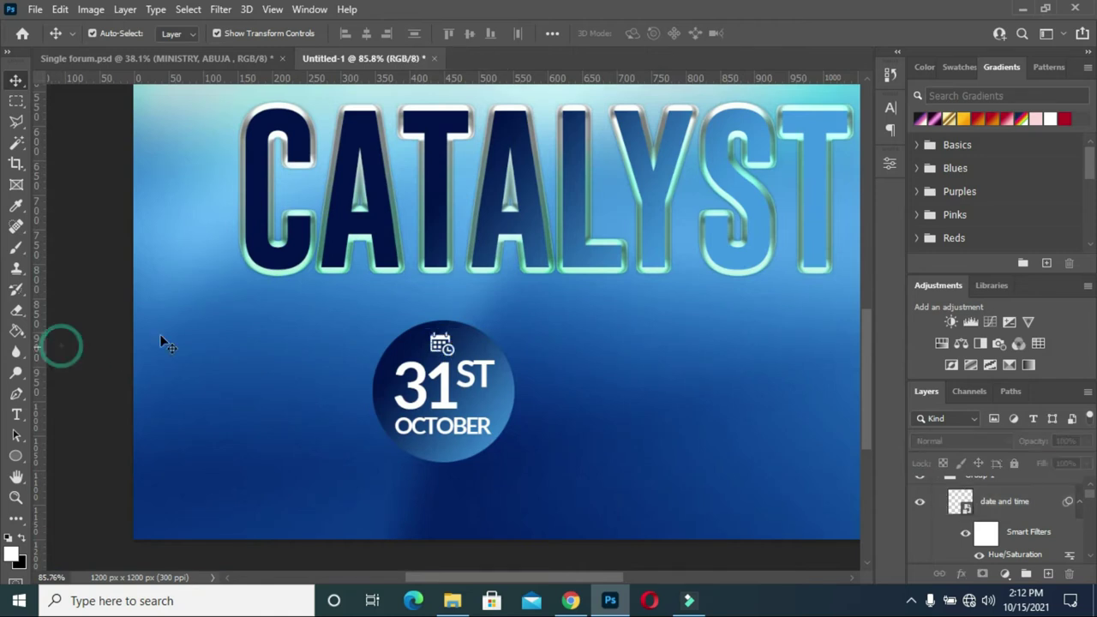
scroll(392, 381, "down", 2)
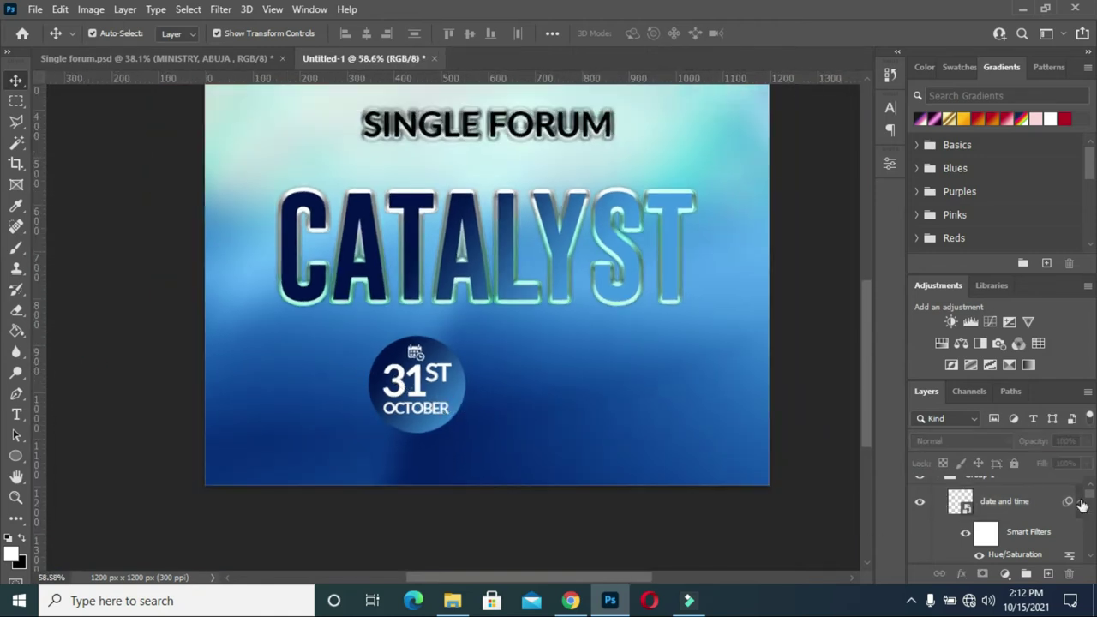
Step: Shrink the Color panel and enlarge the Layers panel to show more layers
left_click(1079, 503)
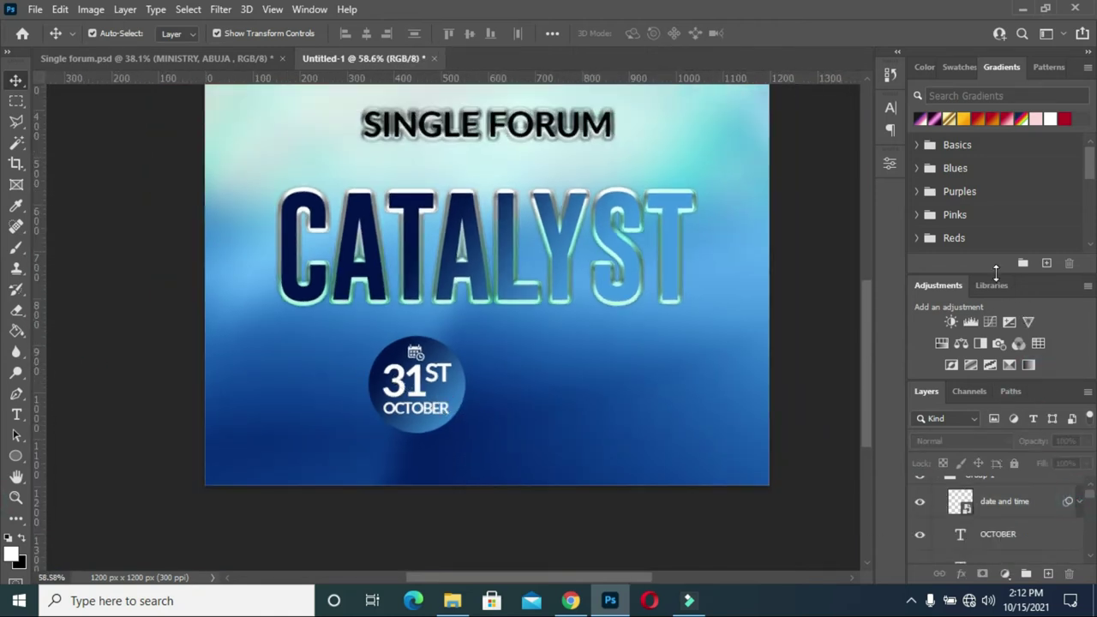
left_click(924, 66)
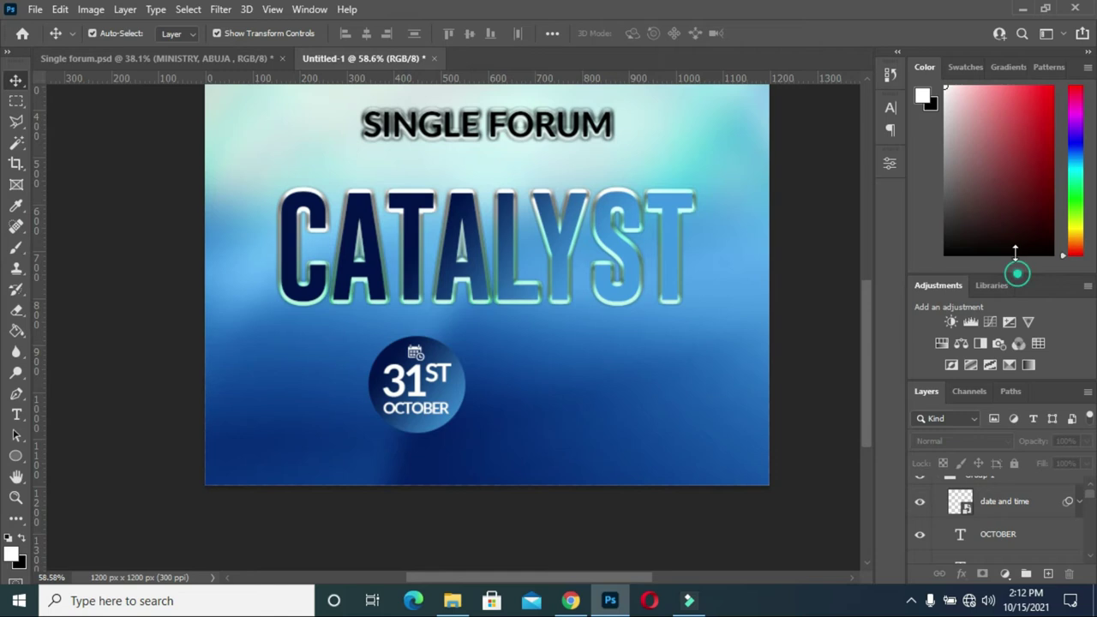
left_click_drag(1014, 253, 1014, 150)
left_click_drag(1016, 377, 1013, 276)
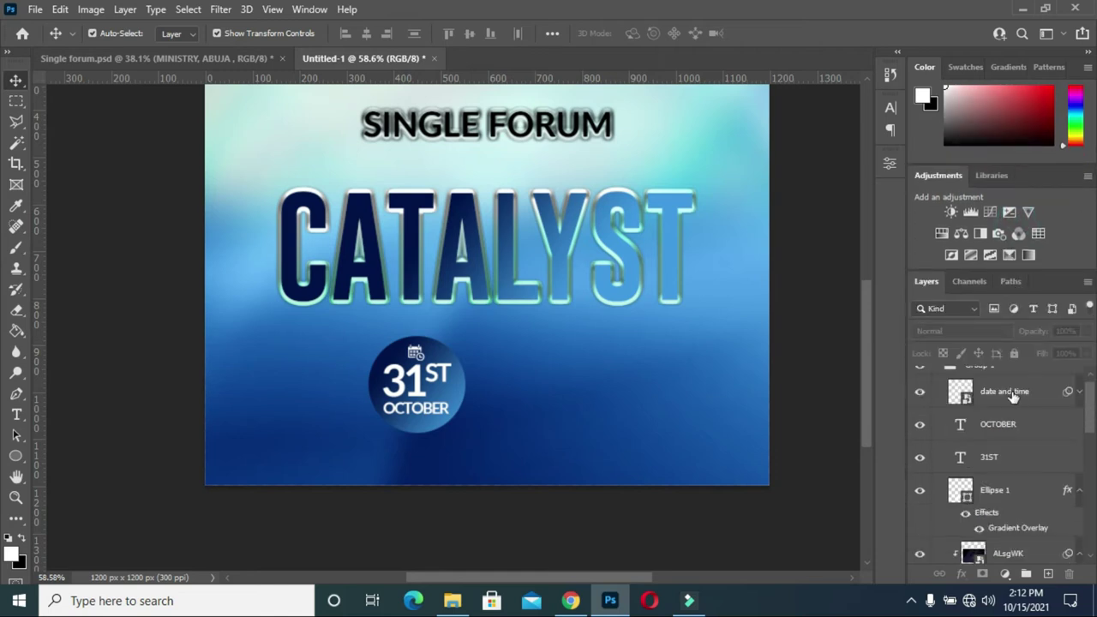
scroll(994, 437, "up", 1)
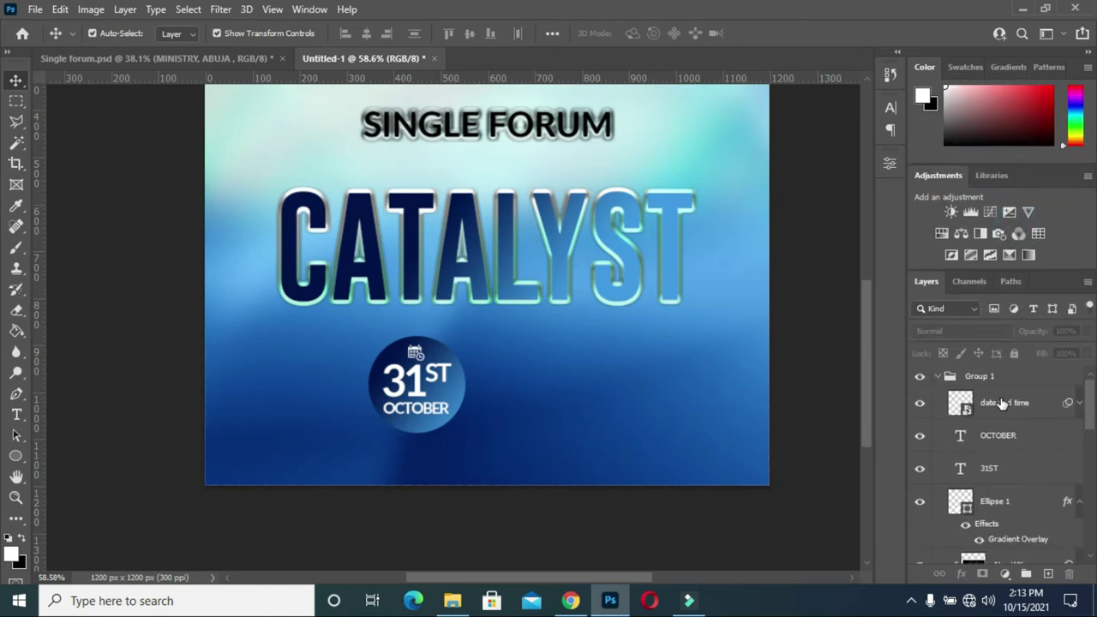
Step: Move the date and time, OCTOBER, 31ST and Ellipse 1 layers above Group 1
left_click(939, 376)
left_click(1011, 402)
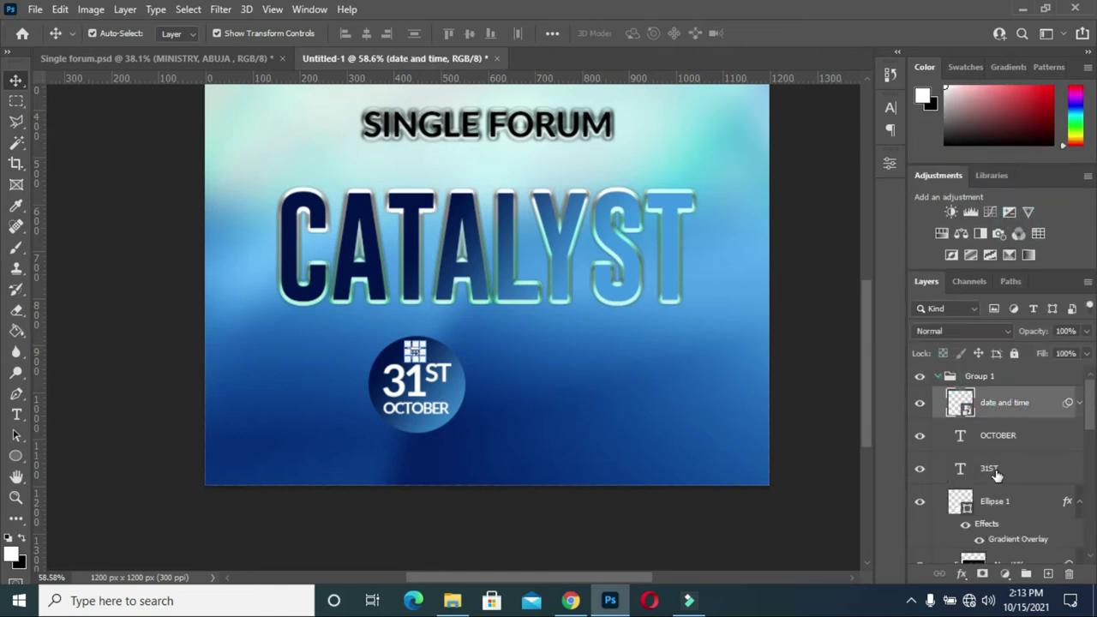
left_click(1001, 480, "ctrl")
left_click(1079, 503)
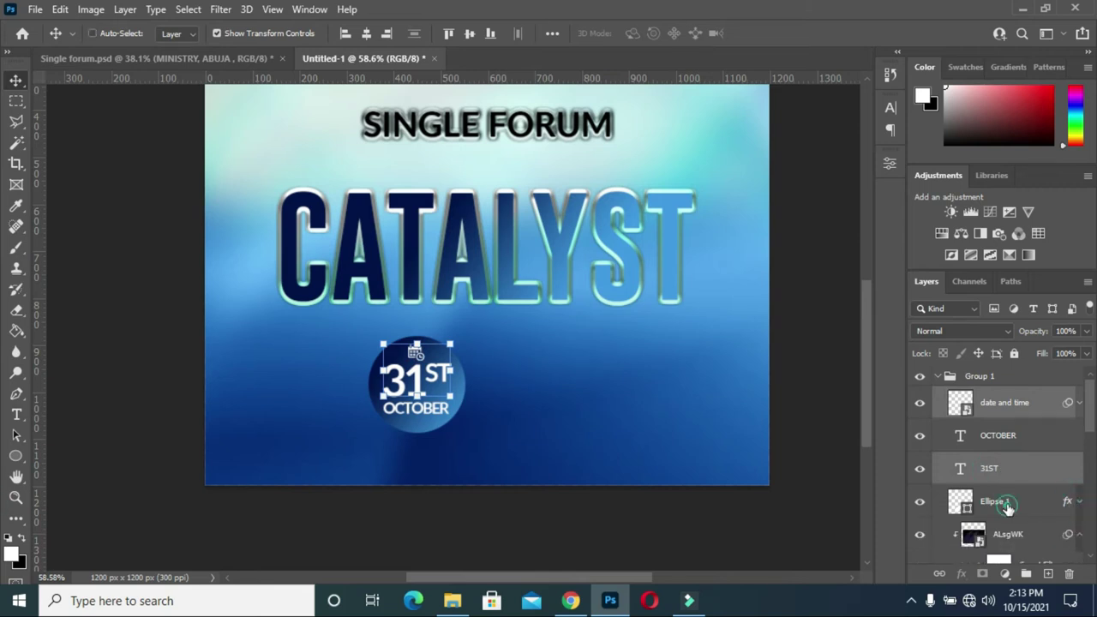
left_click(1007, 504, "ctrl")
left_click_drag(1003, 413, 1000, 381)
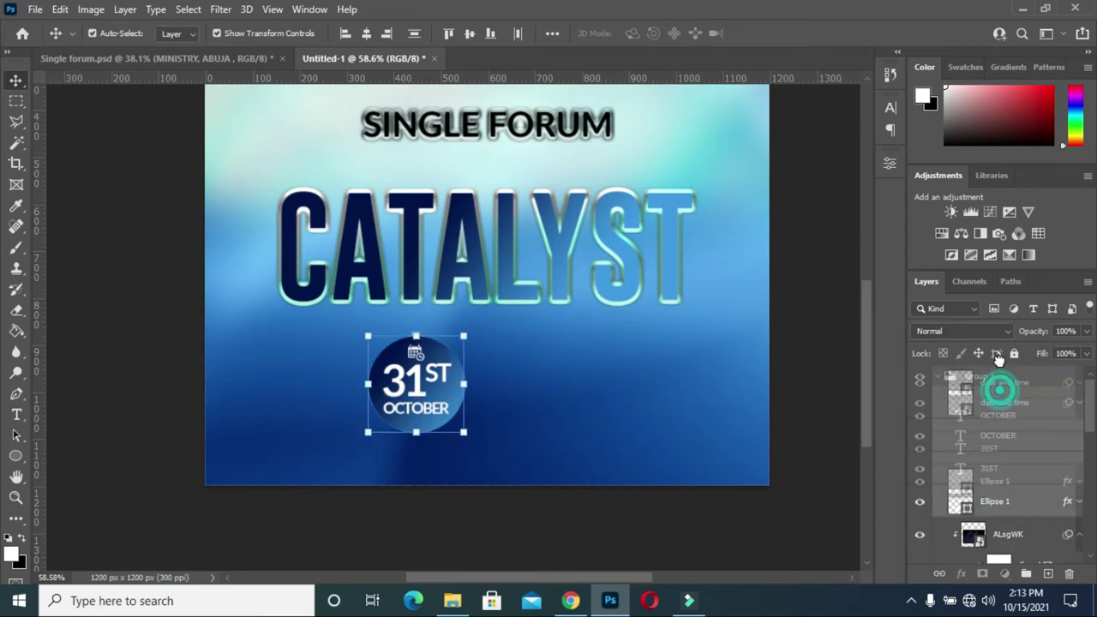
left_click(989, 377)
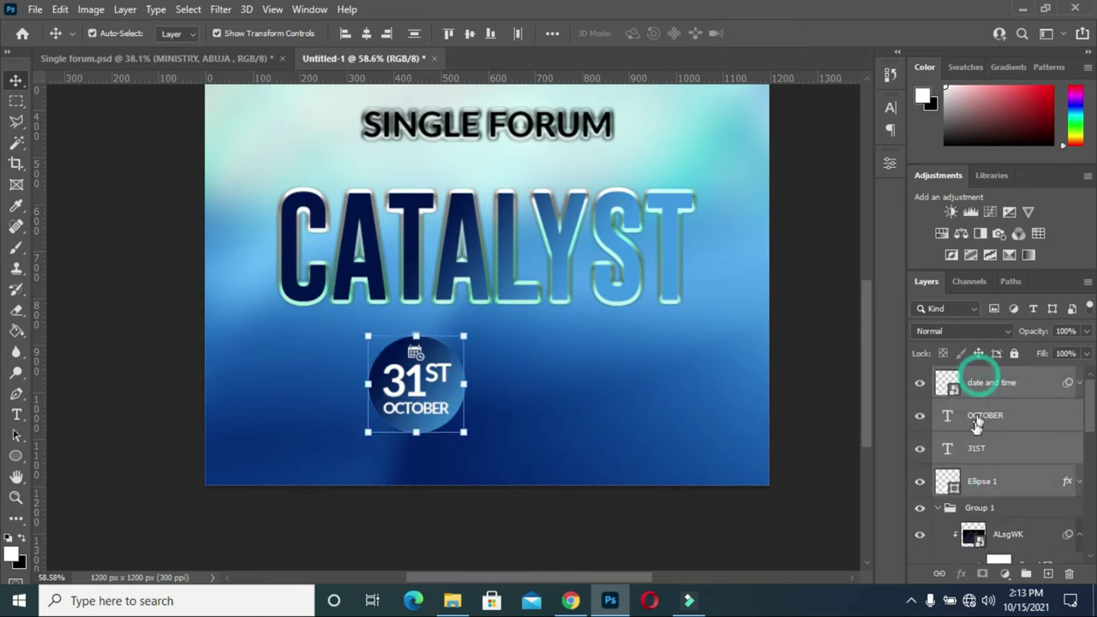
left_click(996, 488)
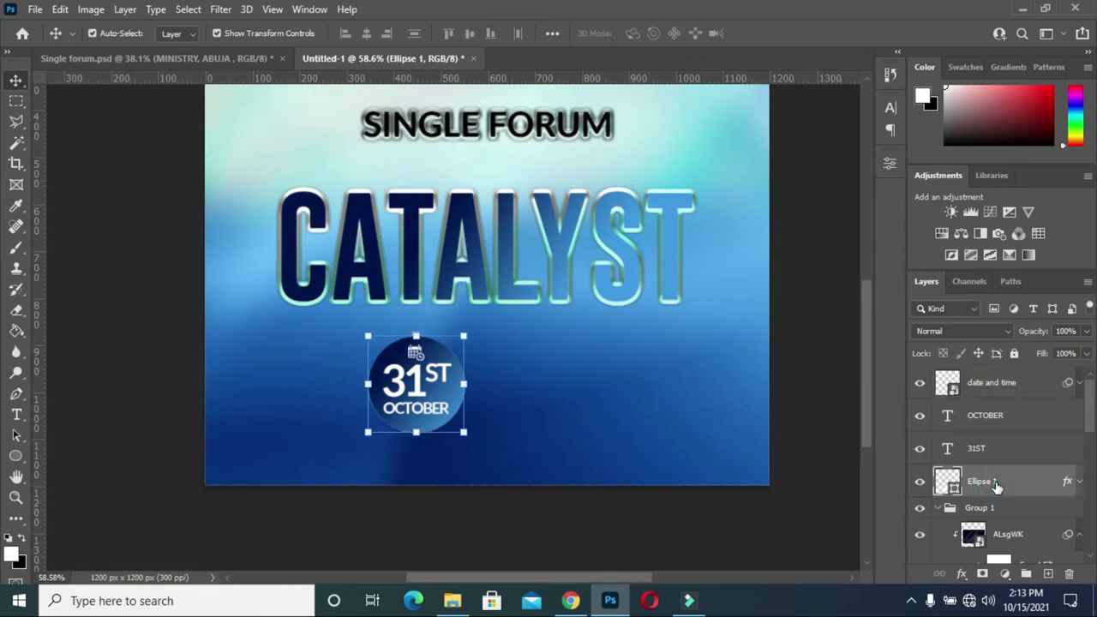
left_click(994, 386, "shift")
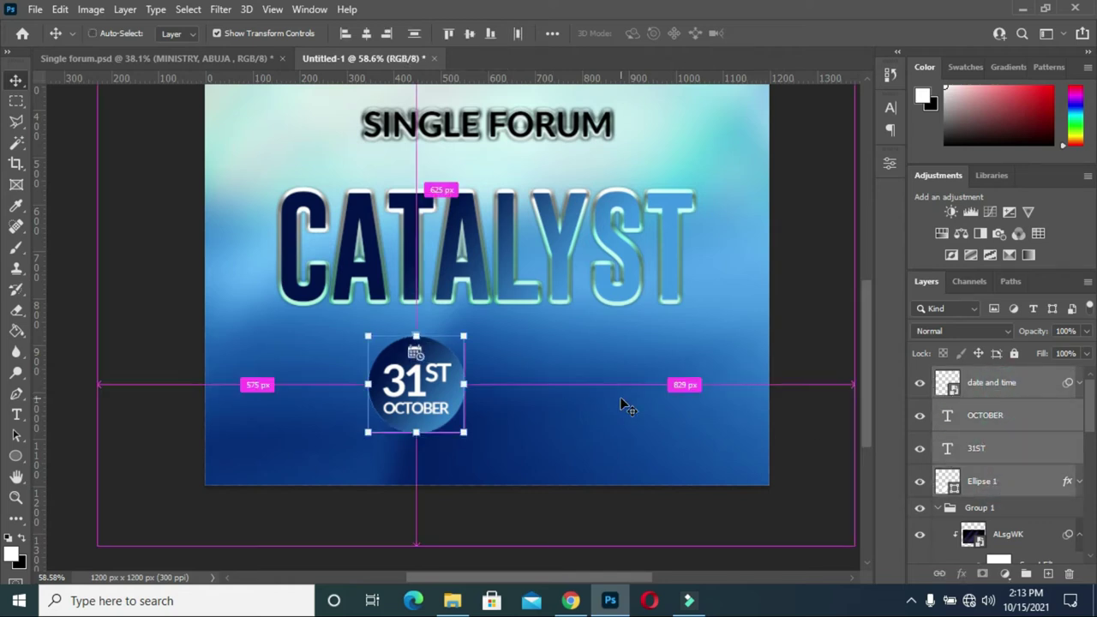
Step: Duplicate the date badge, place the copy to its right and shrink it
key("ctrl+j")
mouse_move(436, 401)
left_mouse_down()
mouse_move(533, 409)
mouse_move(563, 391)
left_mouse_up()
left_click_drag(567, 346, 539, 375)
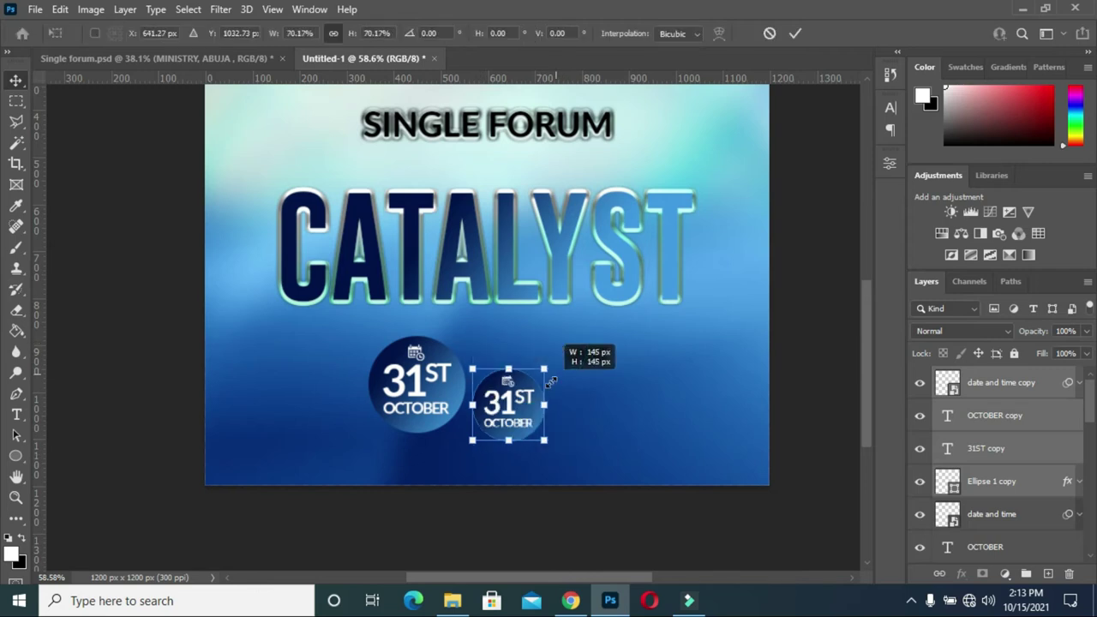
left_click(794, 33)
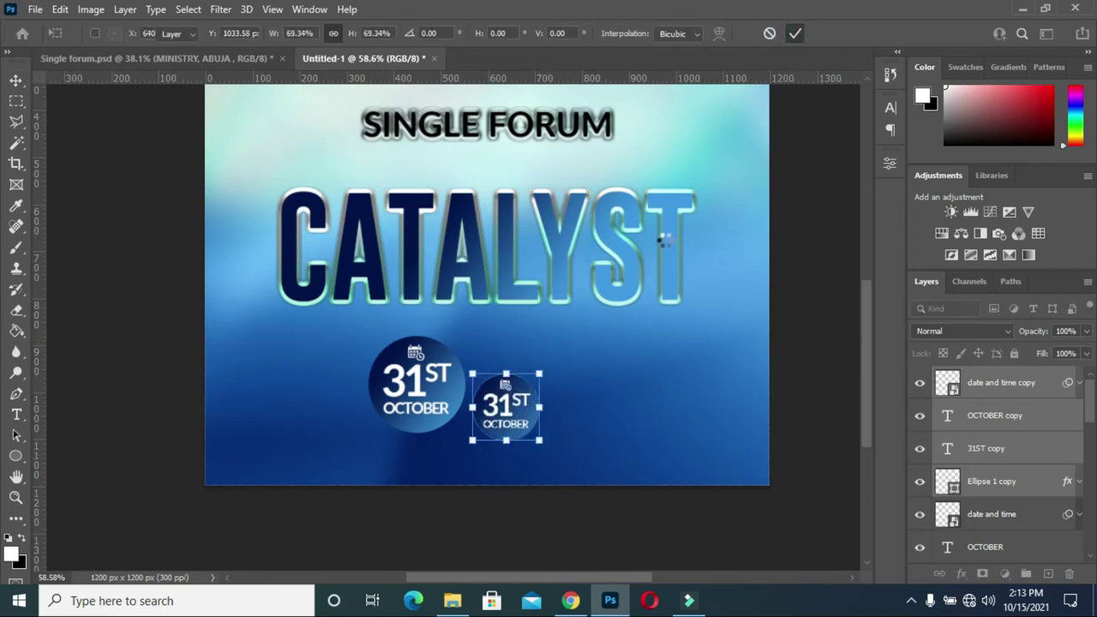
Step: Delete the OCTOBER copy and 31ST copy text layers and select the small circle
double_click(949, 452)
left_click(1001, 417, "shift")
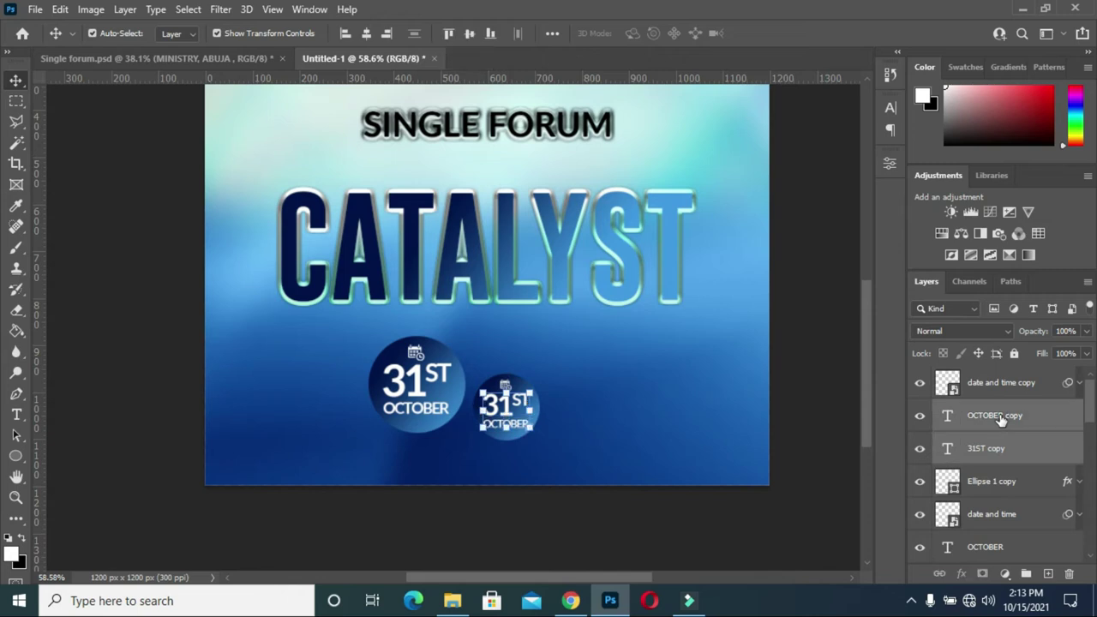
key("Delete")
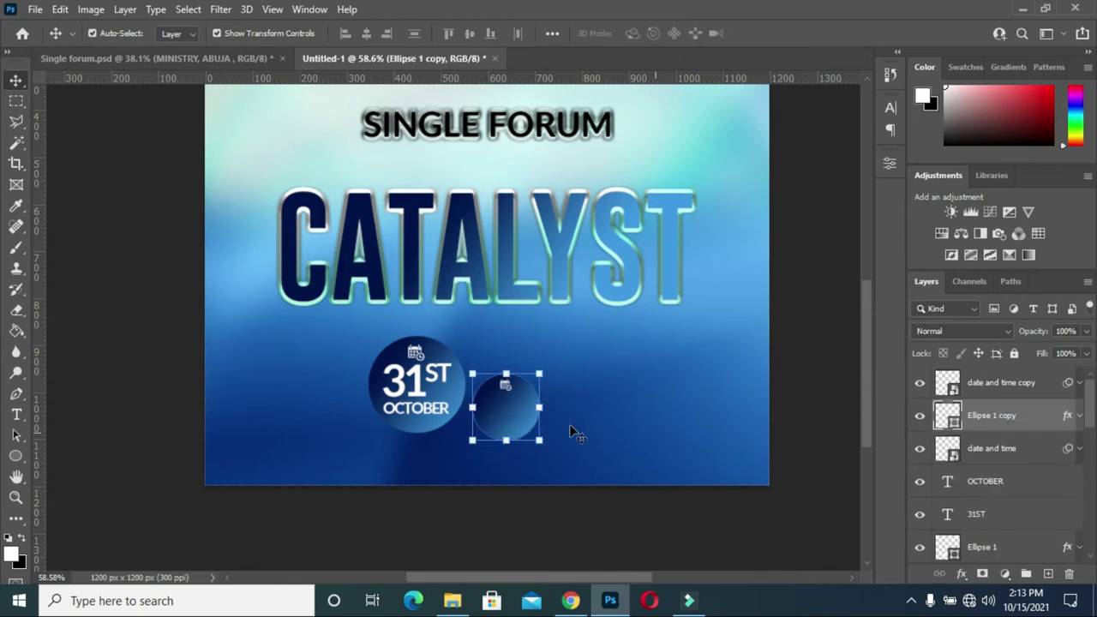
scroll(484, 414, "up", 2)
scroll(484, 413, "up", 1)
left_click(649, 363)
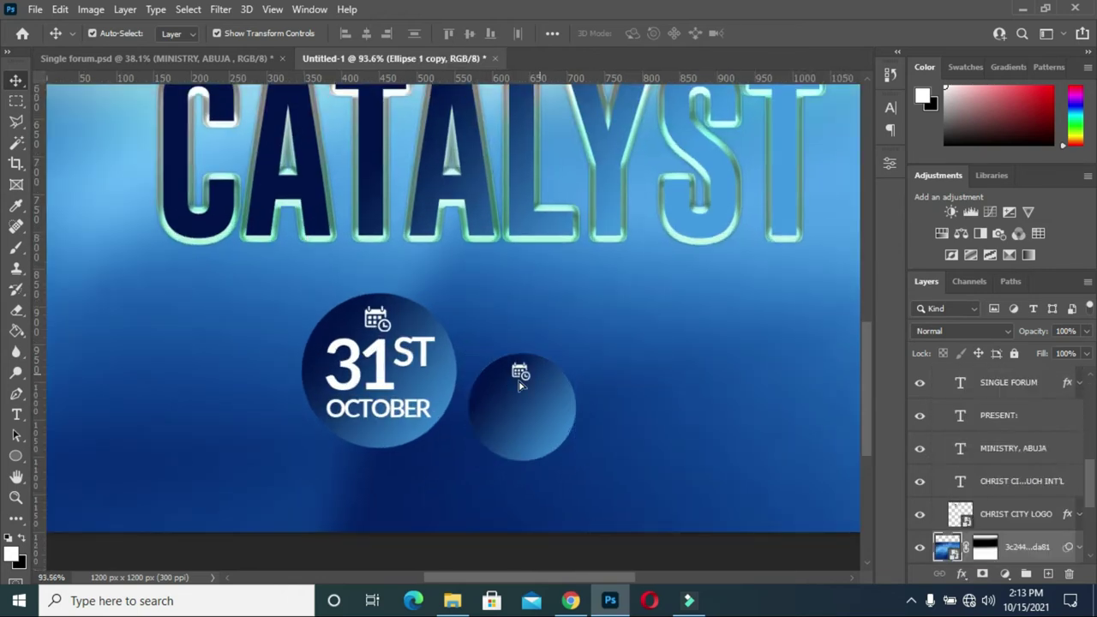
left_click(522, 380)
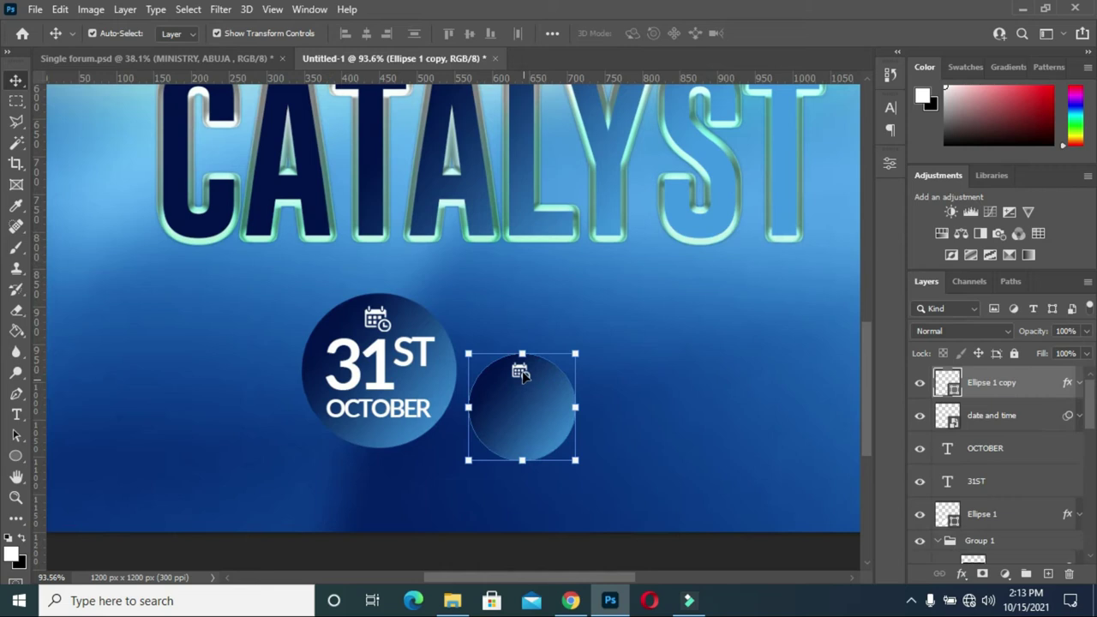
Step: Add white '4pm' text and scale it to fit the small circle
left_click(16, 414)
left_click(574, 281)
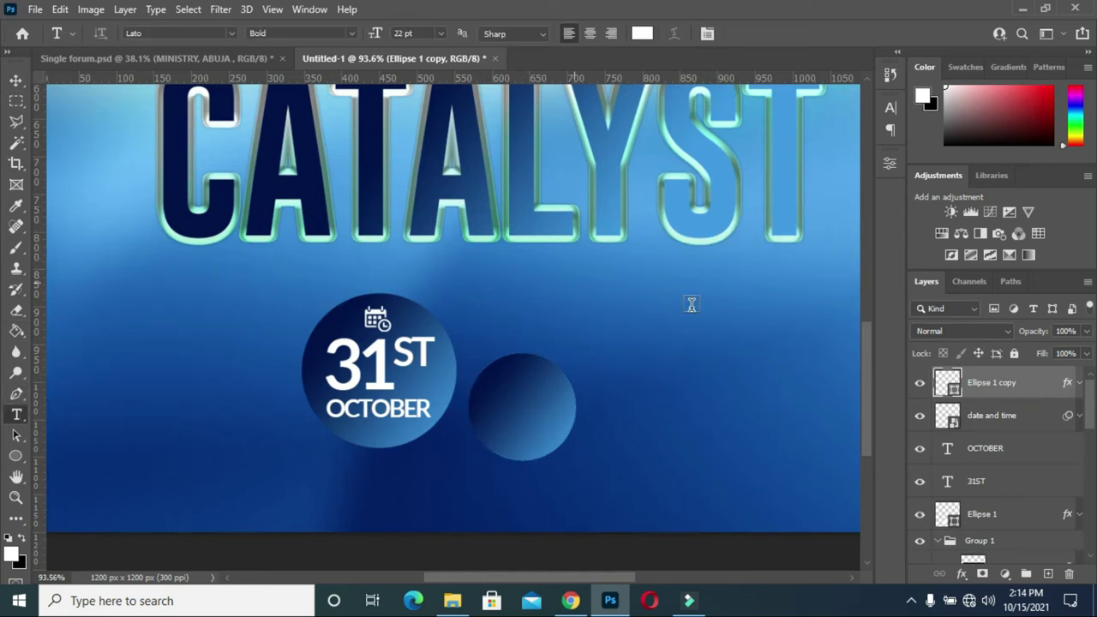
type("4pm")
key("ctrl+Return")
key("ctrl+t")
mouse_move(697, 237)
left_mouse_down()
mouse_move(645, 257)
mouse_move(520, 401)
mouse_move(570, 429)
left_mouse_up()
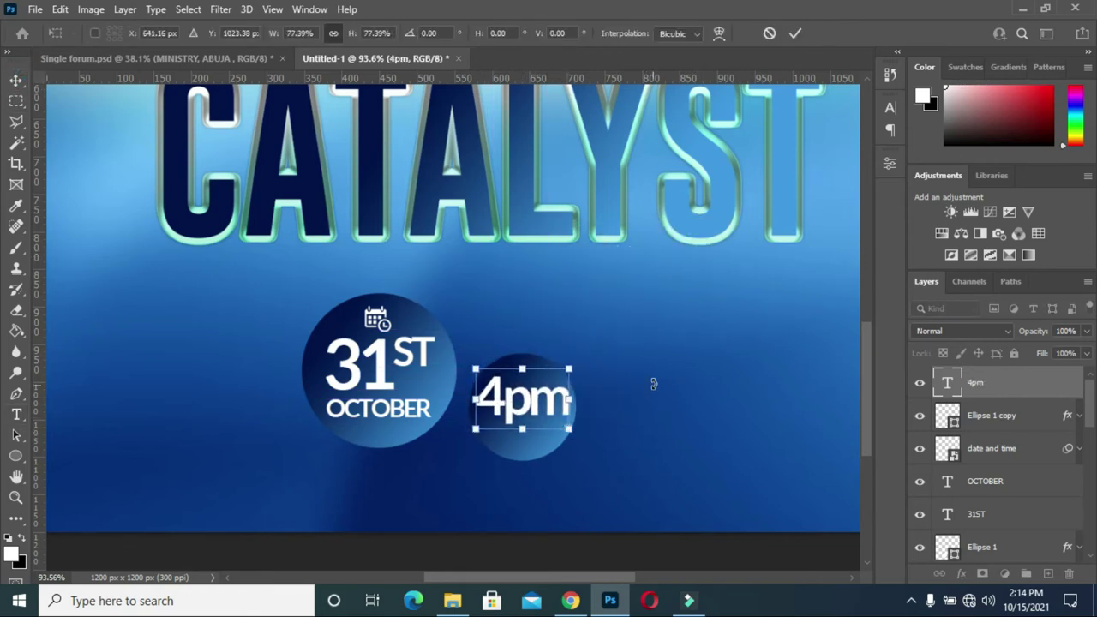
left_click(794, 33)
left_click(642, 350)
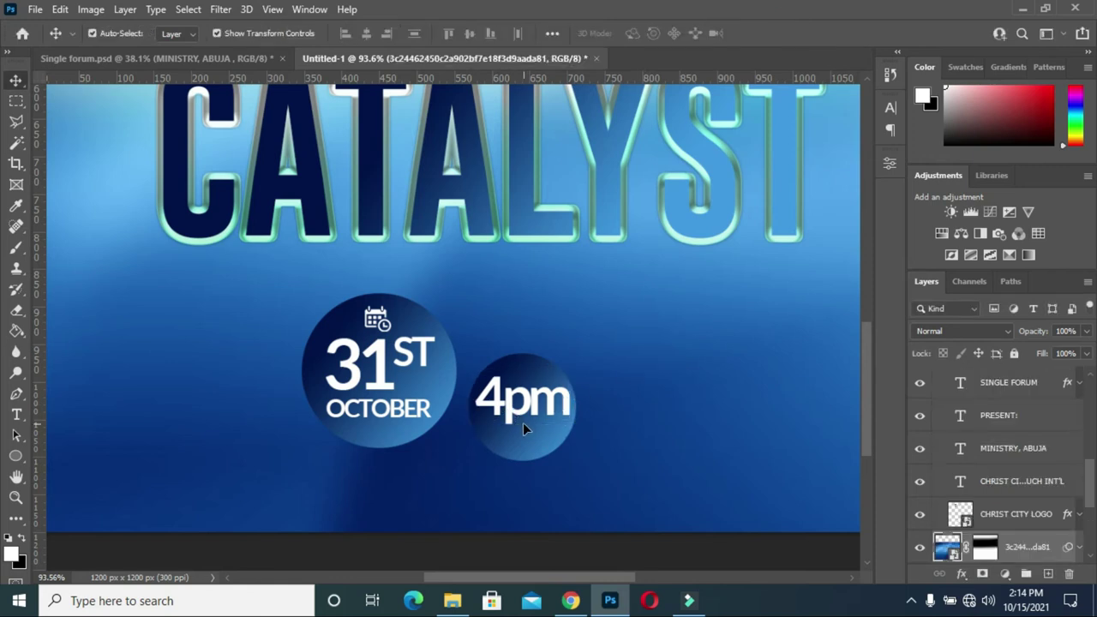
Step: Reduce the 'pm' letters to 13 pt and enlarge the 4pm text slightly
double_click(525, 417)
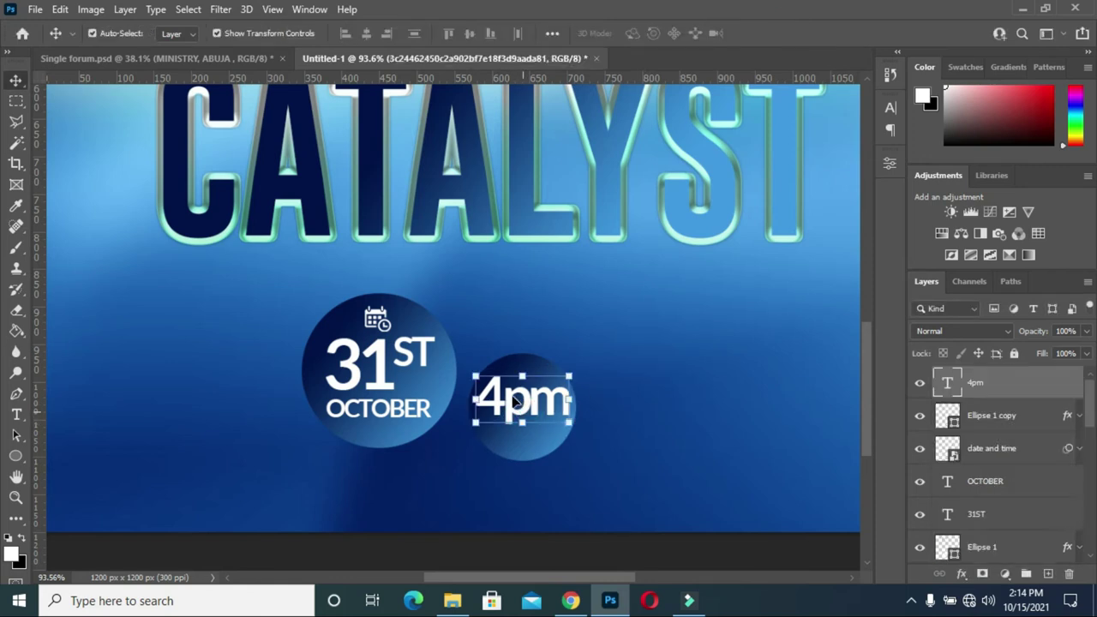
left_click_drag(501, 403, 571, 403)
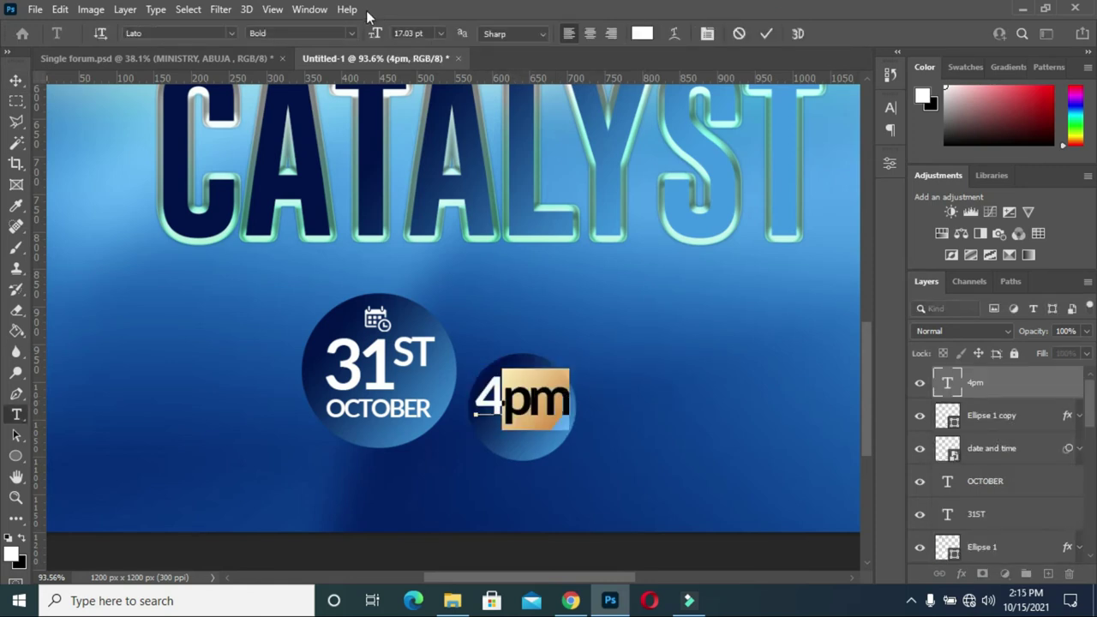
left_click_drag(372, 35, 374, 39)
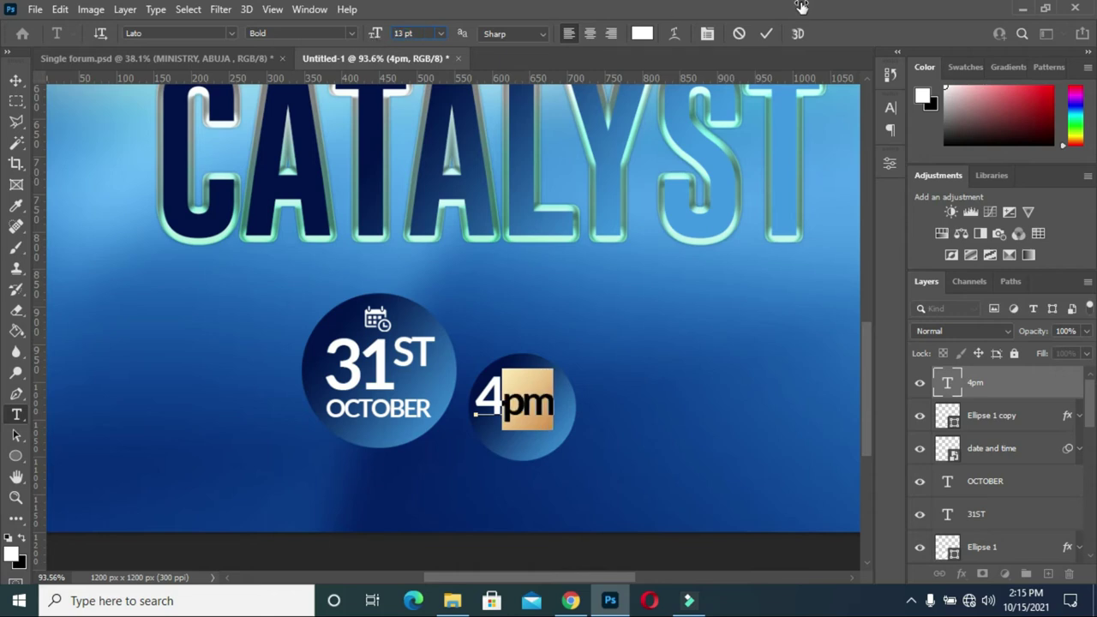
left_click(766, 34)
key("v")
left_click(612, 403)
key("ctrl+t")
left_click_drag(555, 378, 566, 358)
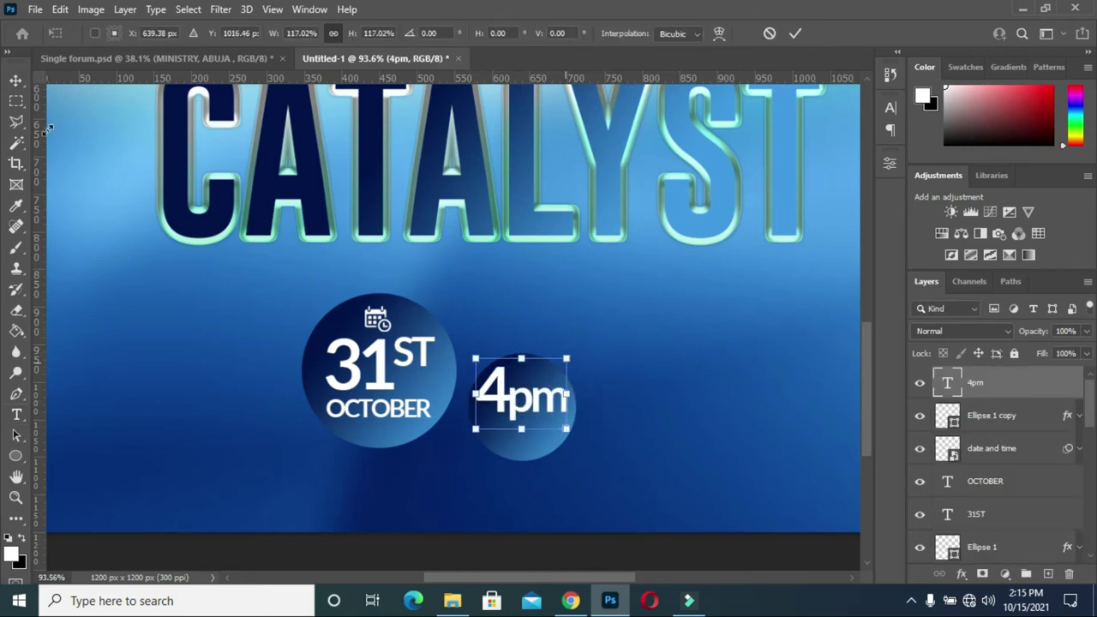
key("Return")
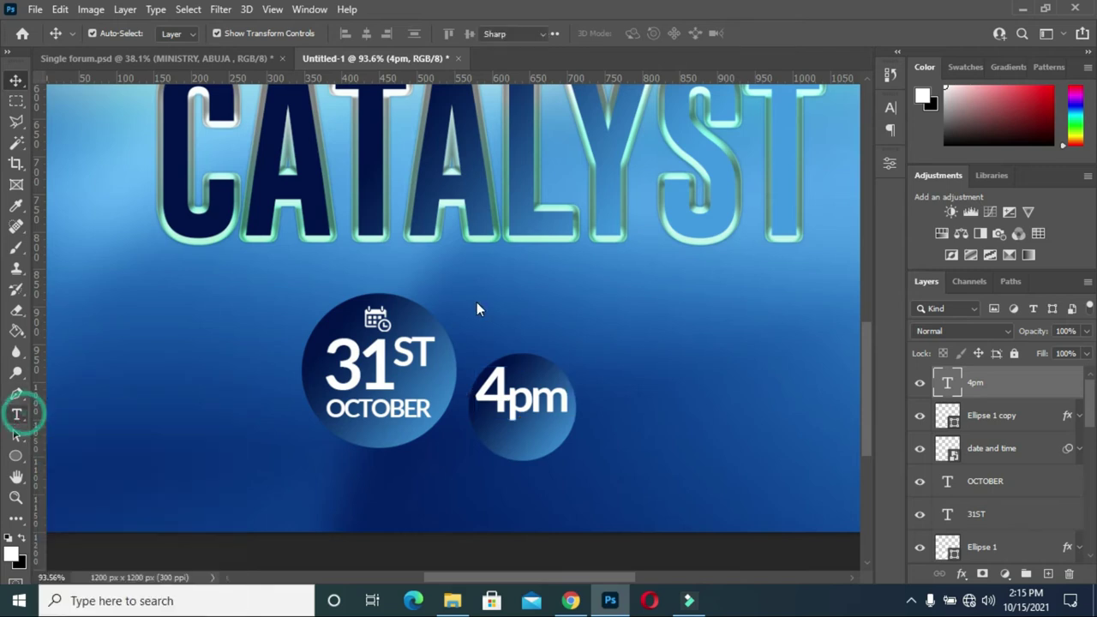
Step: Add a 'Prompt' text layer, scale it up and place it under the pm
left_click(485, 294)
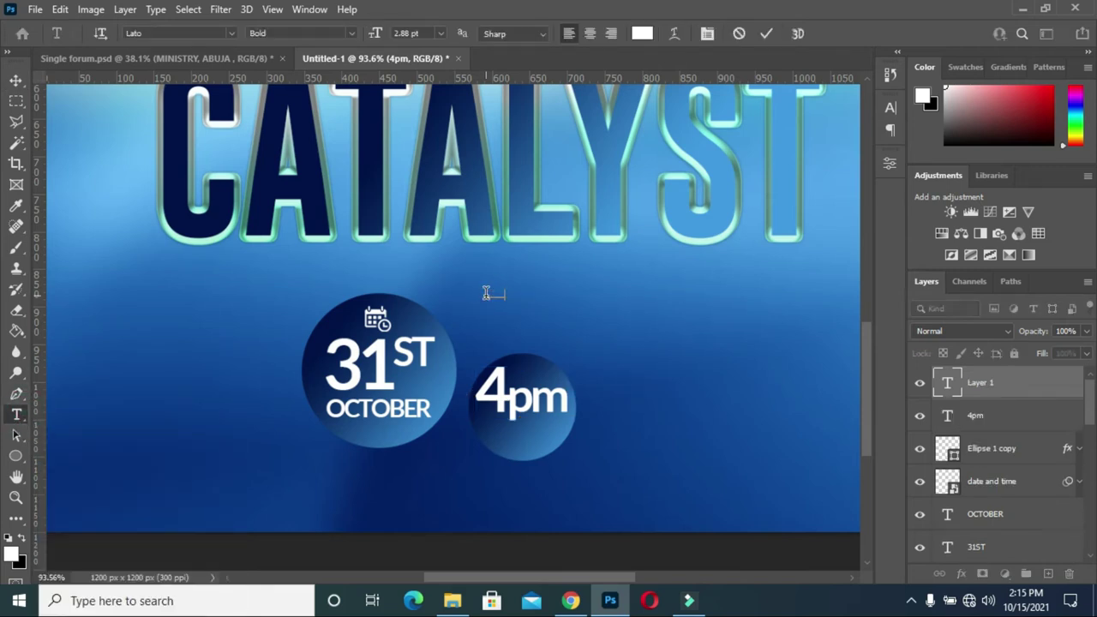
type("Promot")
left_click(15, 80)
key("ctrl+t")
mouse_move(516, 302)
left_mouse_down()
mouse_move(529, 313)
mouse_move(550, 422)
left_mouse_up()
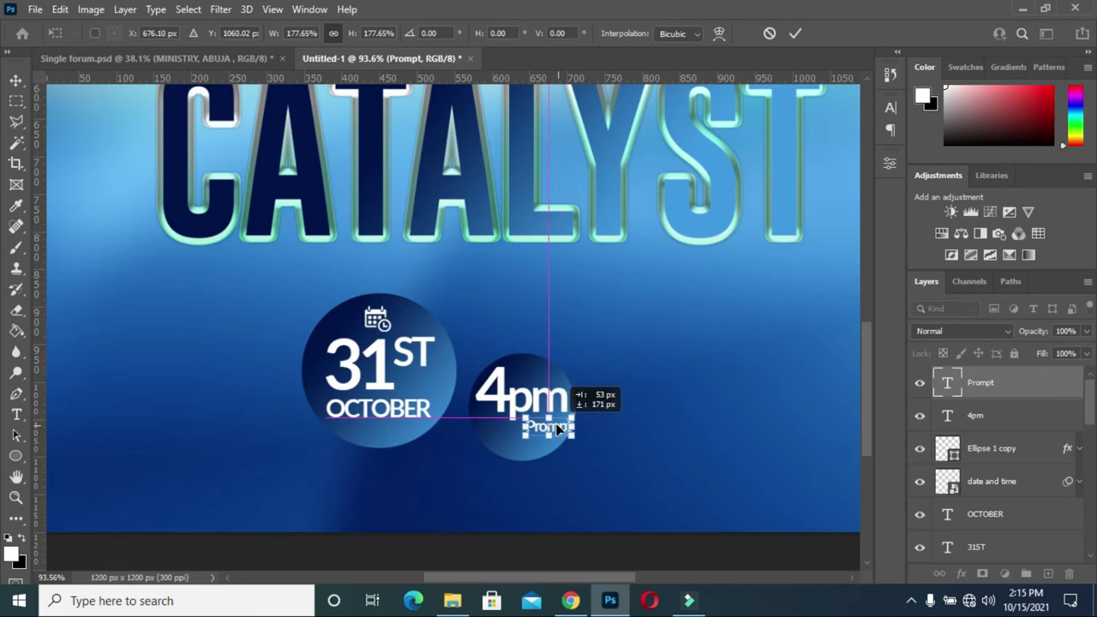
scroll(567, 484, "up", 3)
scroll(511, 365, "up", 1)
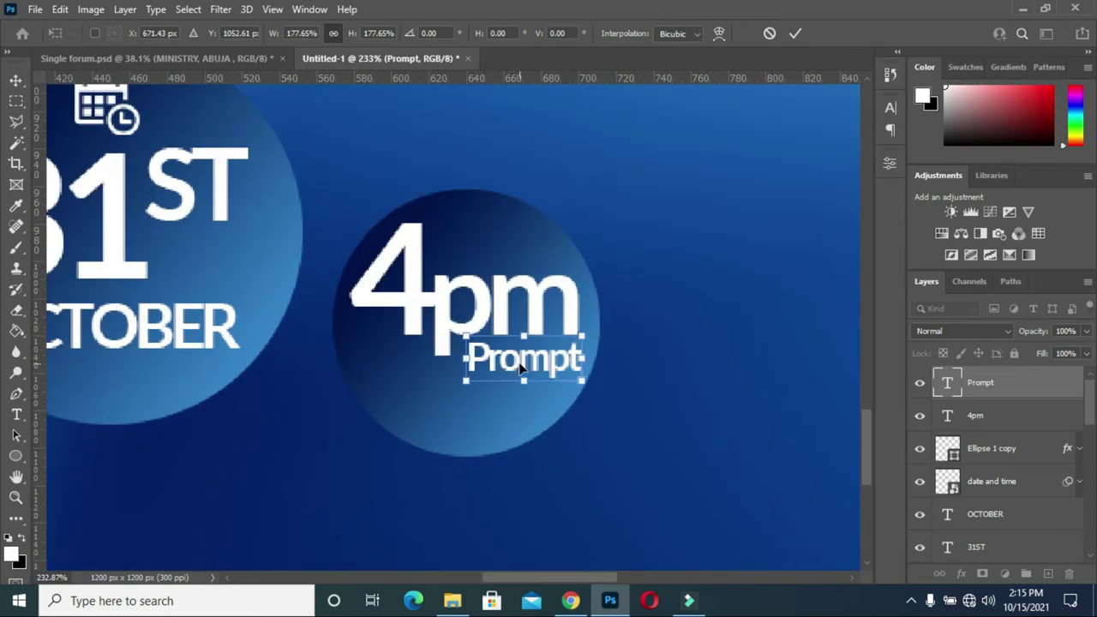
left_click_drag(516, 365, 554, 360)
left_click(795, 33)
Step: Nudge 'Prompt' slightly left and enlarge it a little
key("Left")
key("Left")
left_click_drag(465, 375, 464, 383)
scroll(709, 184, "down", 3)
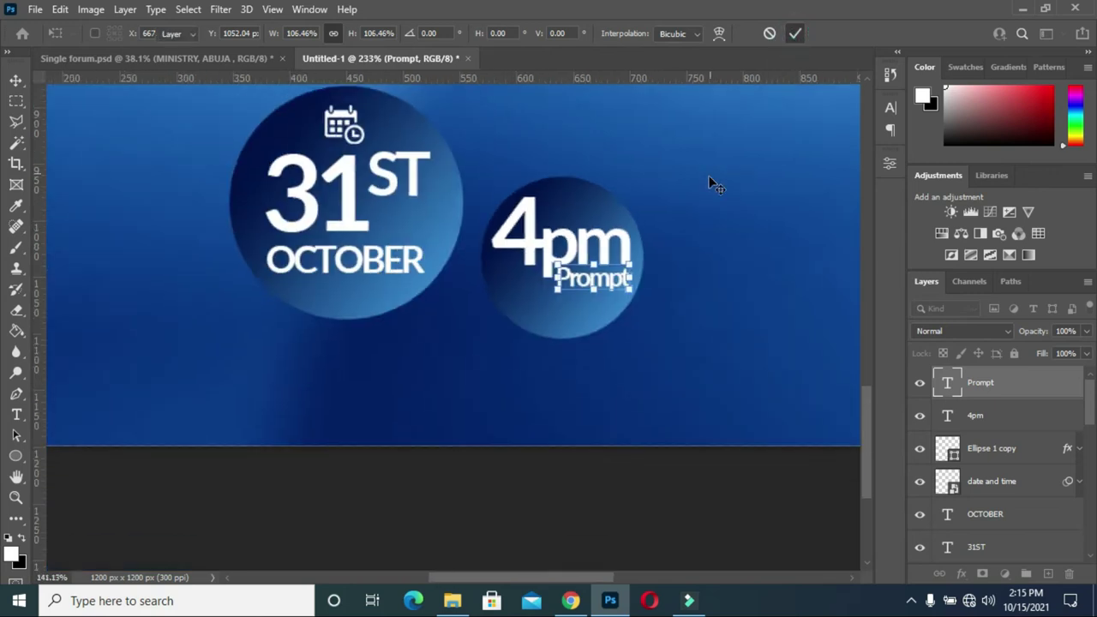
scroll(710, 185, "down", 2)
left_click(646, 443)
scroll(672, 334, "down", 2)
scroll(672, 327, "down", 1)
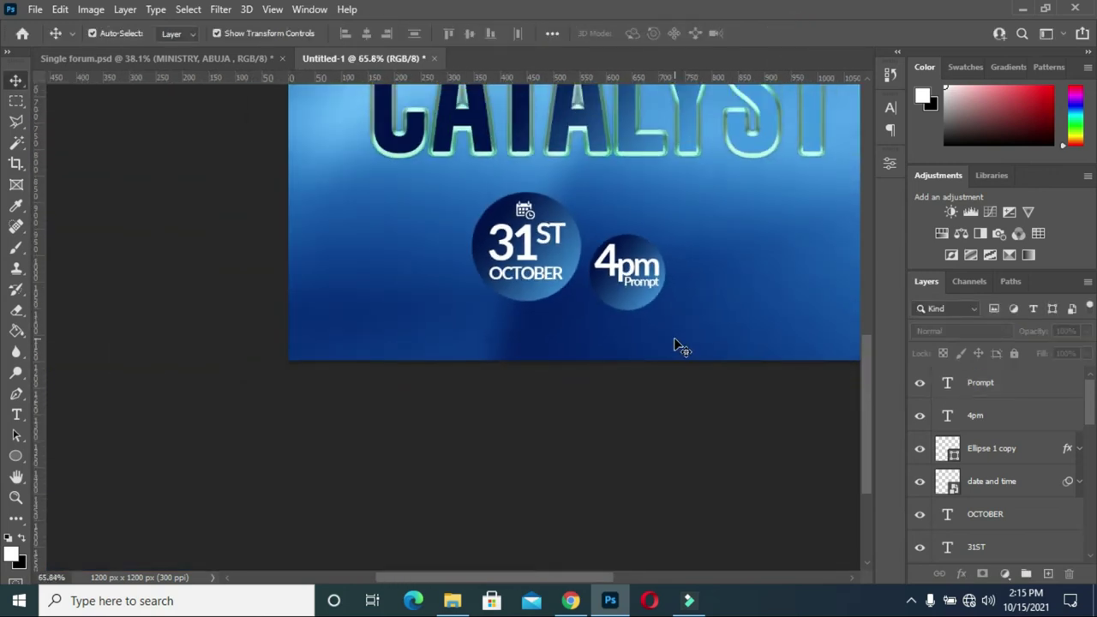
scroll(675, 343, "down", 1)
Step: Select all the date and 4pm badge layers, from Prompt to the 31ST OCTOBER circle
left_click(774, 347)
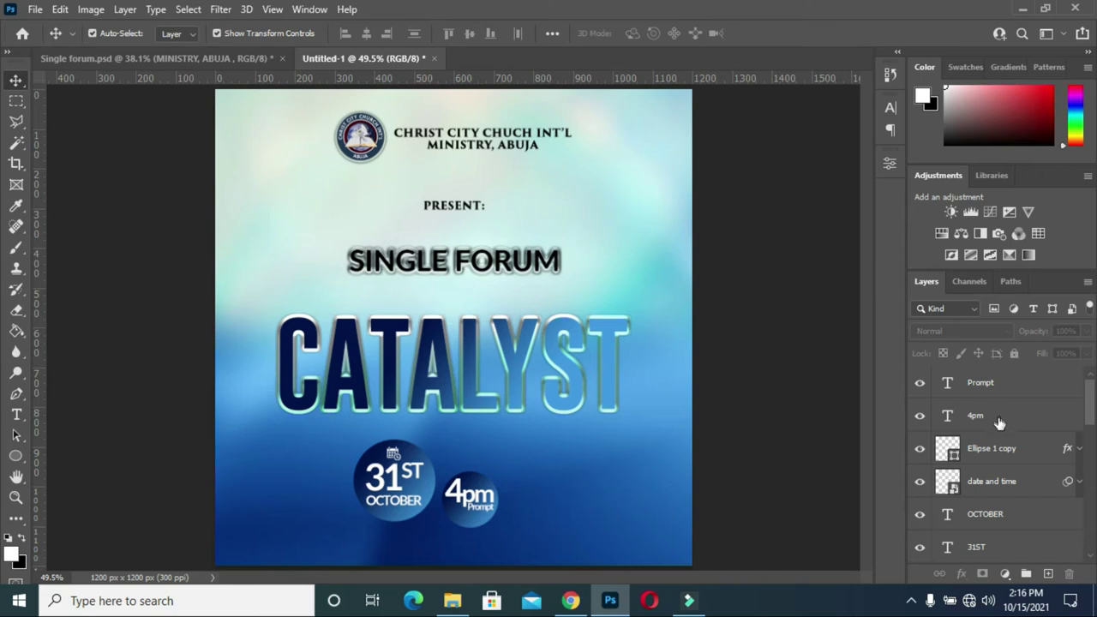
scroll(998, 429, "down", 2)
scroll(998, 441, "down", 2)
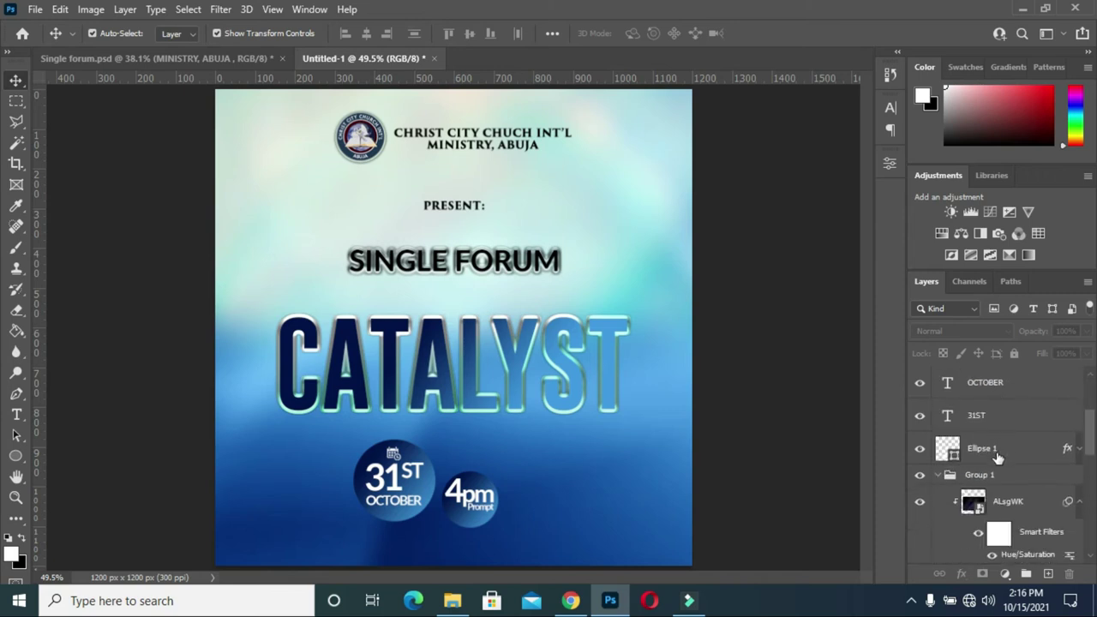
left_click(939, 476)
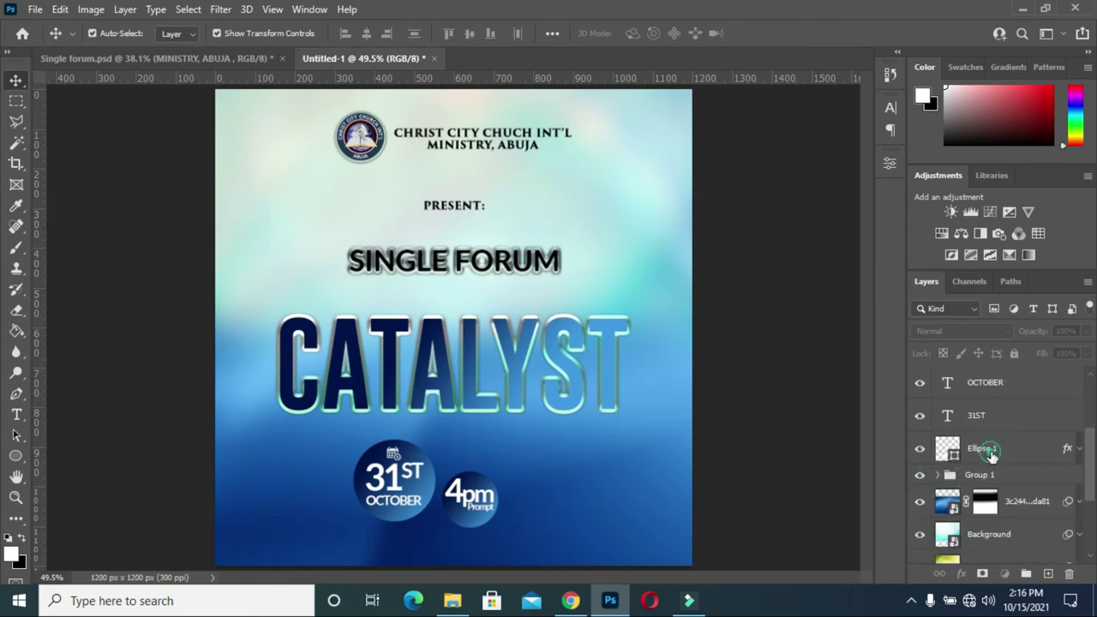
left_click(990, 452)
scroll(990, 446, "up", 2)
scroll(985, 412, "up", 2)
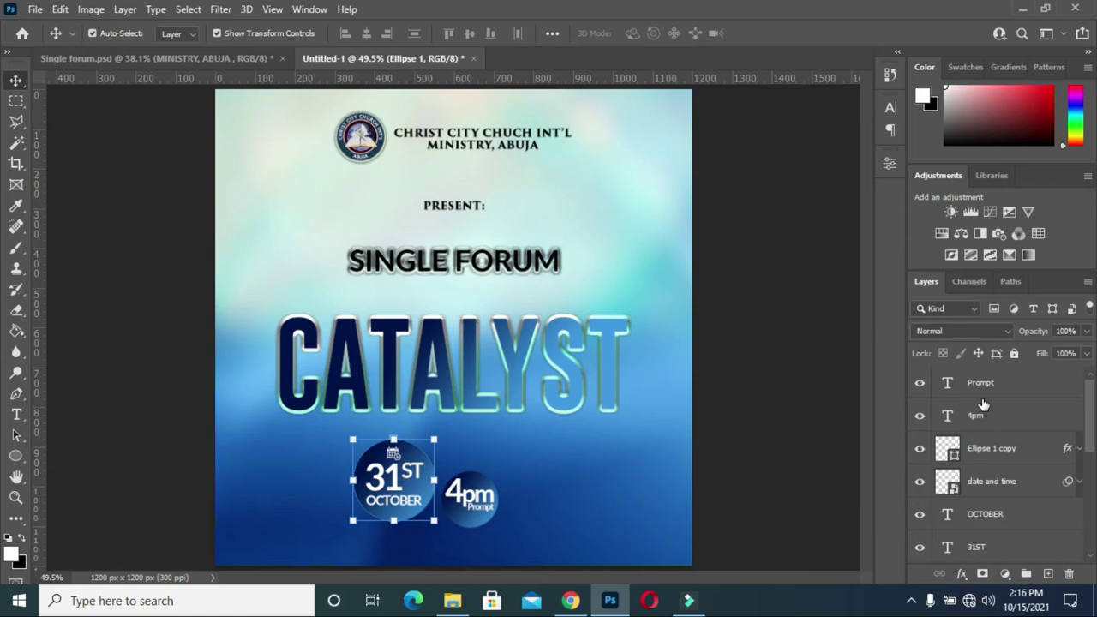
left_click(982, 387)
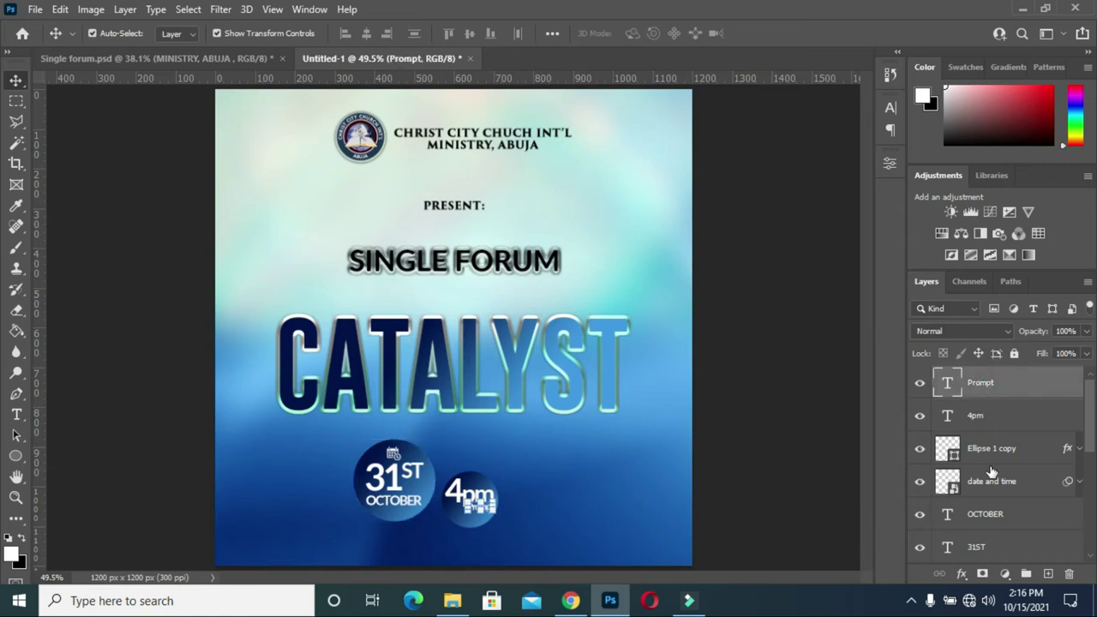
scroll(991, 472, "down", 2)
left_click(990, 514, "shift")
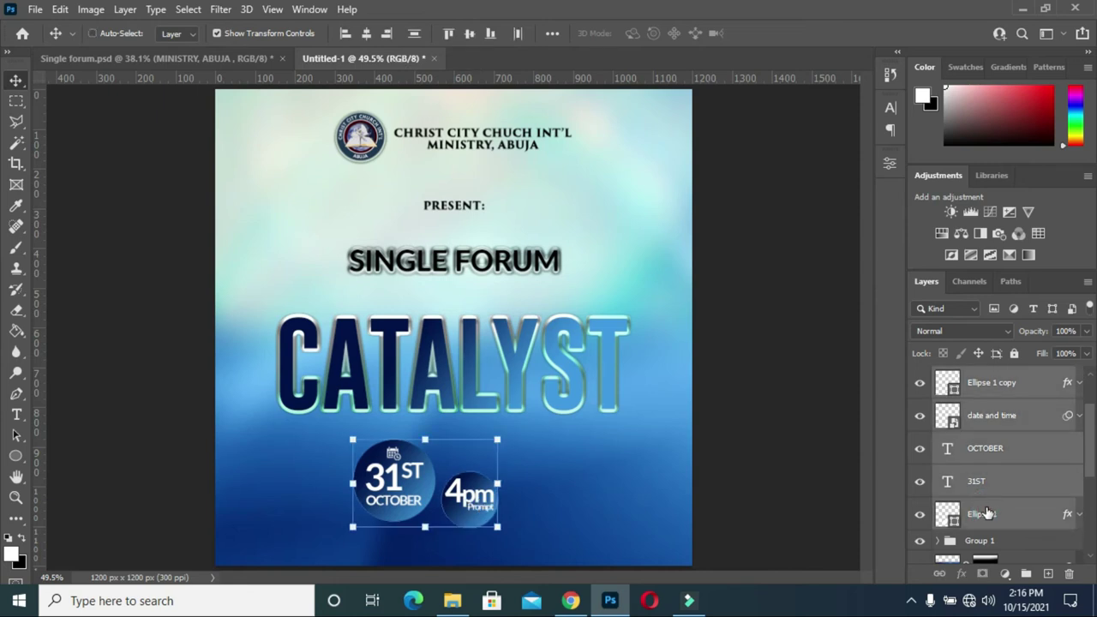
Step: Group the badges as 'Date & Time' and move the group toward the lower right
key("ctrl+g")
double_click(980, 375)
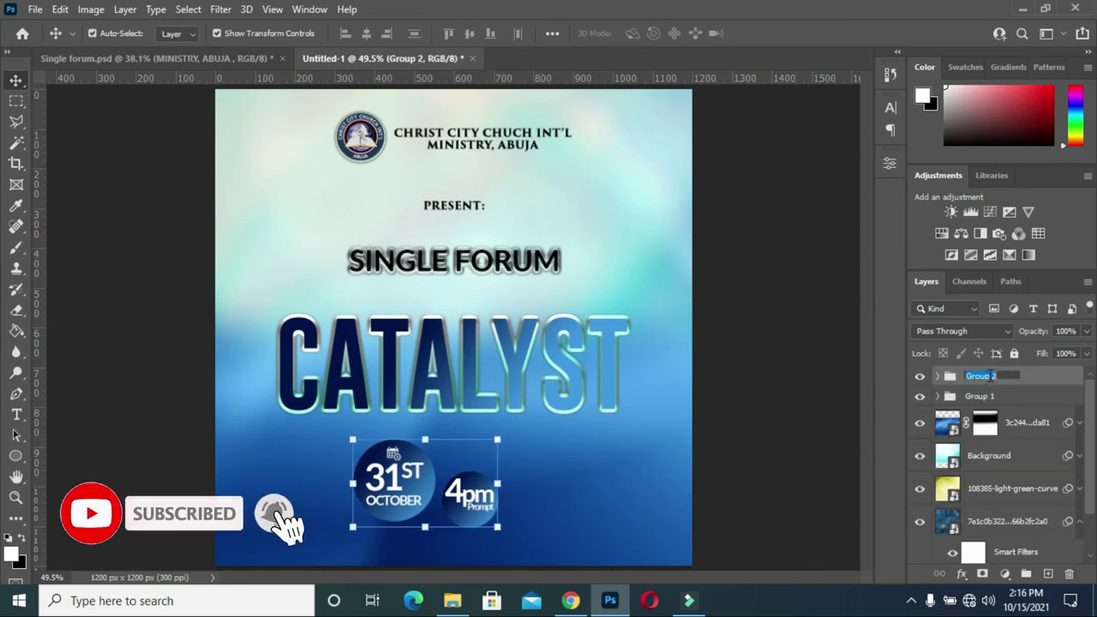
key("BackSpace")
key("BackSpace")
type("Date & Time")
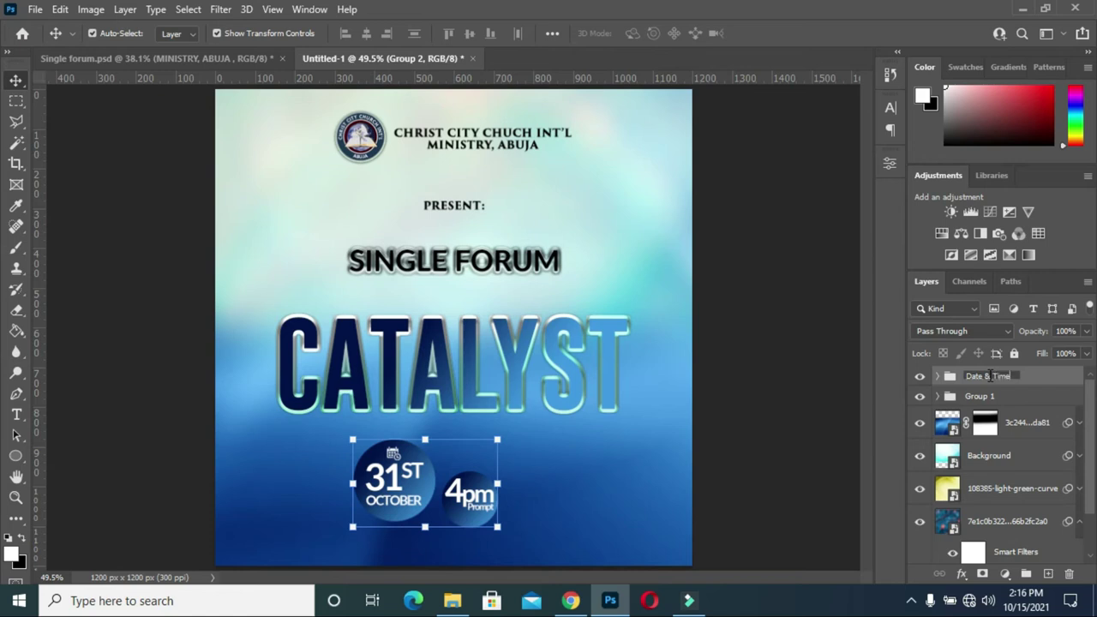
key("Return")
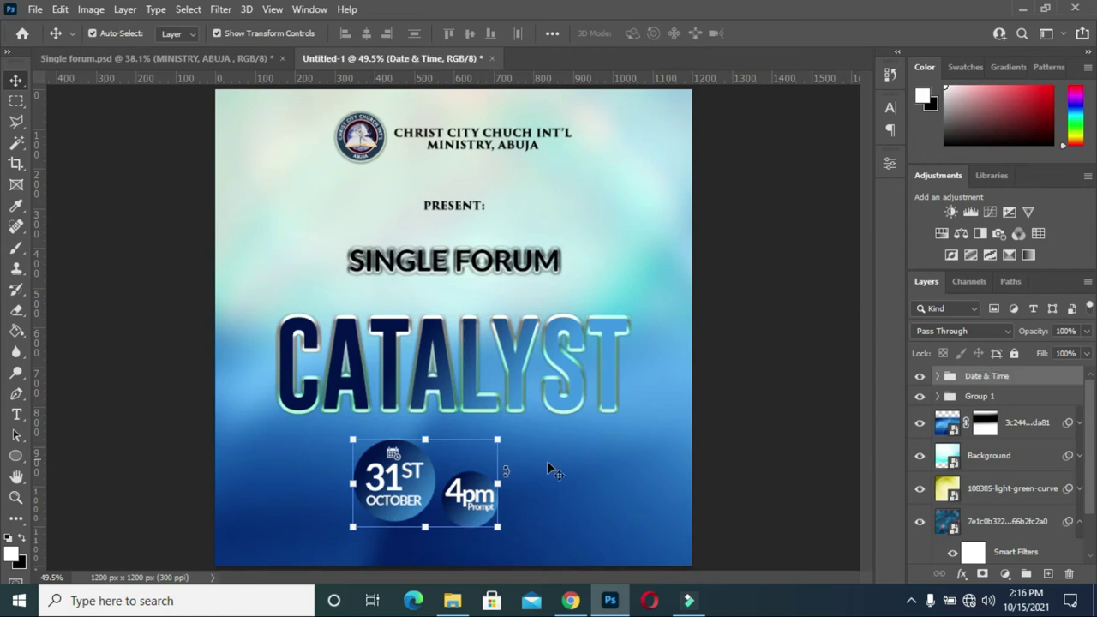
left_click(425, 440)
left_click_drag(414, 469, 547, 463)
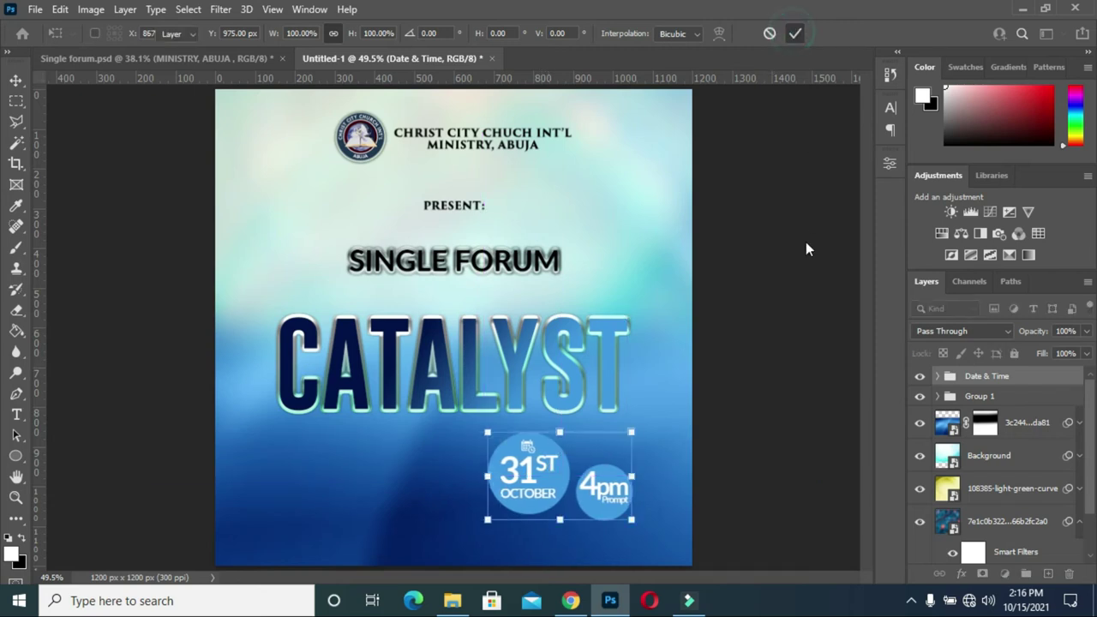
key("Return")
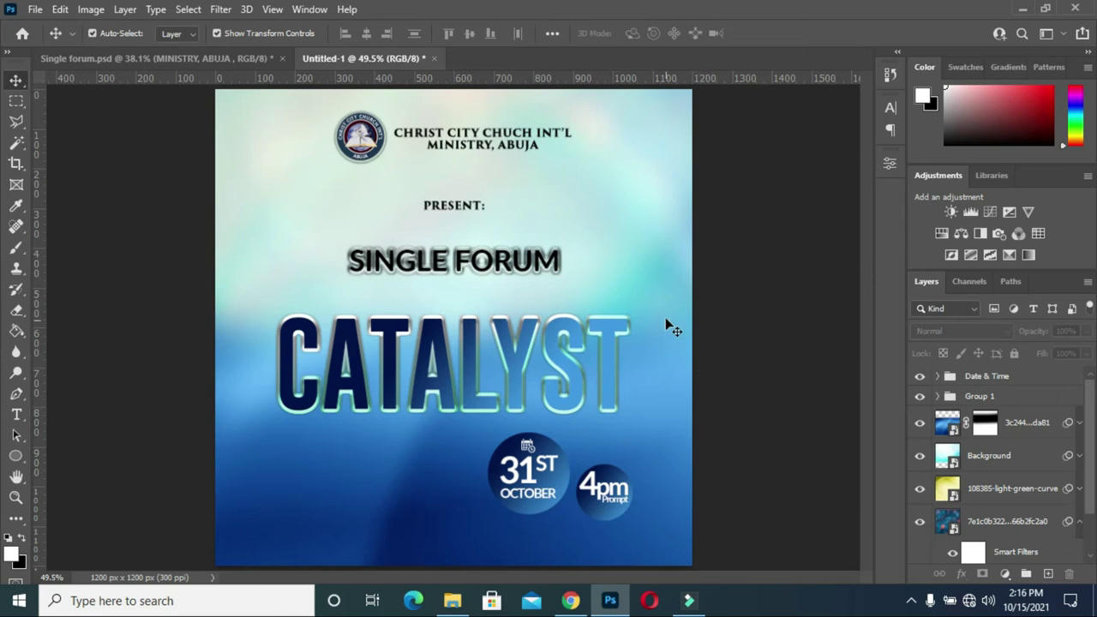
Step: Drag the 'happy moment (1)' photo from the Single forum folder onto the poster
left_click(452, 600)
left_click(955, 199)
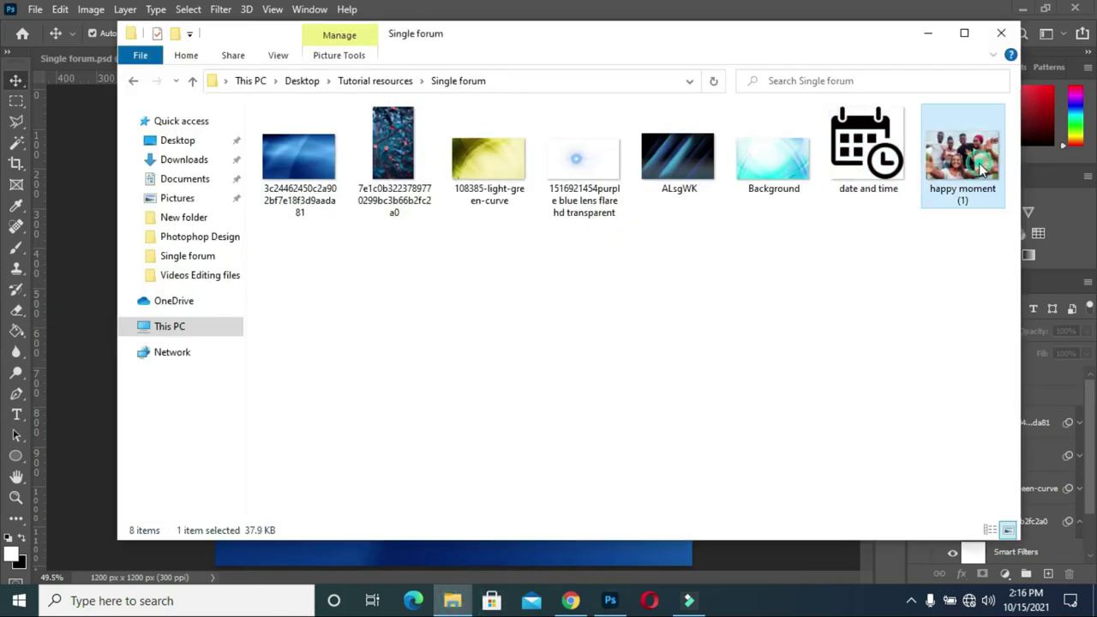
left_click_drag(962, 158, 97, 407)
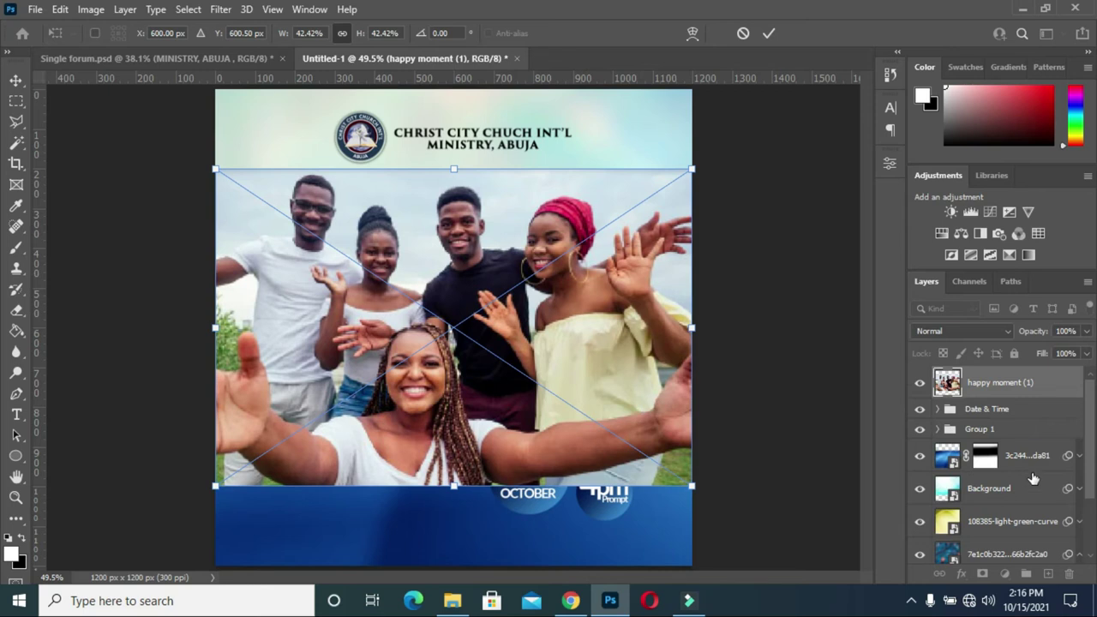
Step: Move the 'happy moment (1)' layer to the top and enlarge it over the lower poster
left_click_drag(1033, 387, 999, 514)
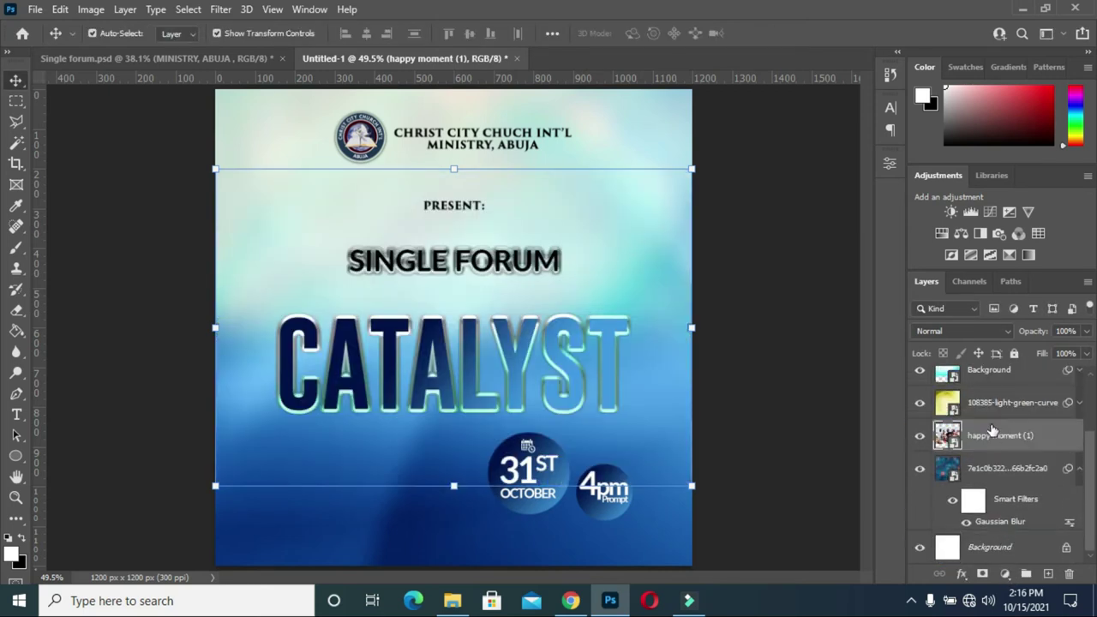
left_click_drag(993, 391, 1007, 377)
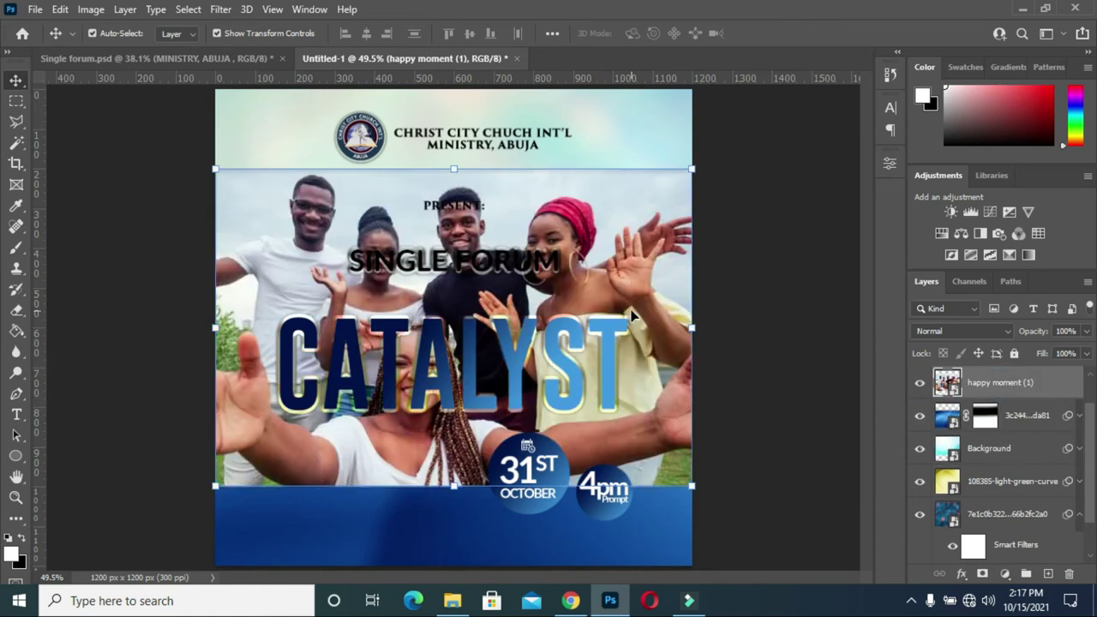
left_click_drag(548, 221, 557, 298)
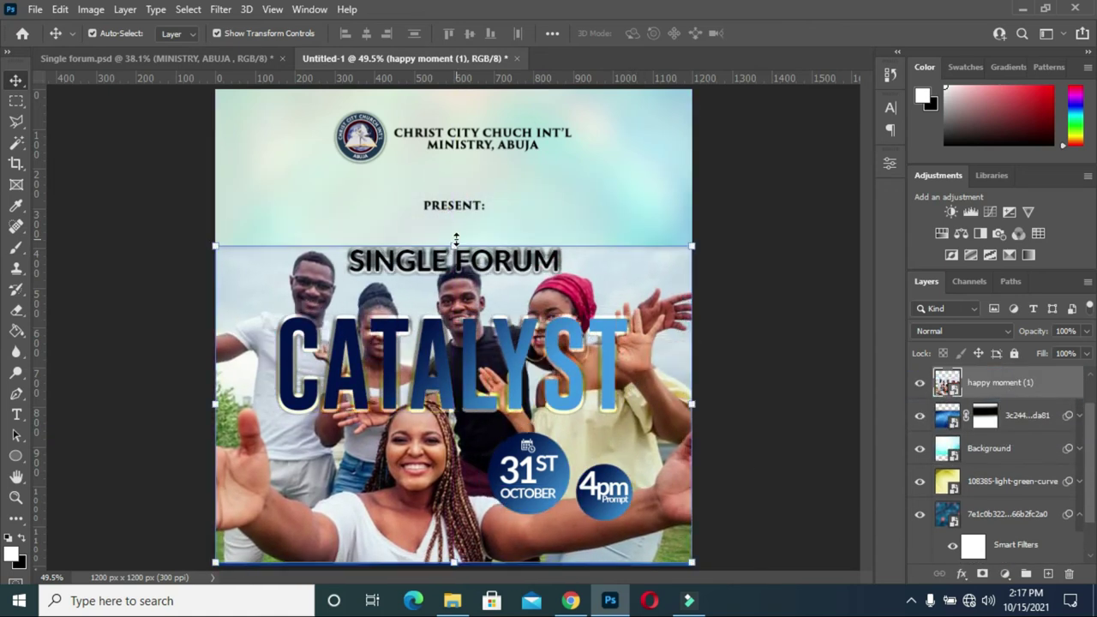
key("ctrl+t")
left_click_drag(660, 399, 660, 405)
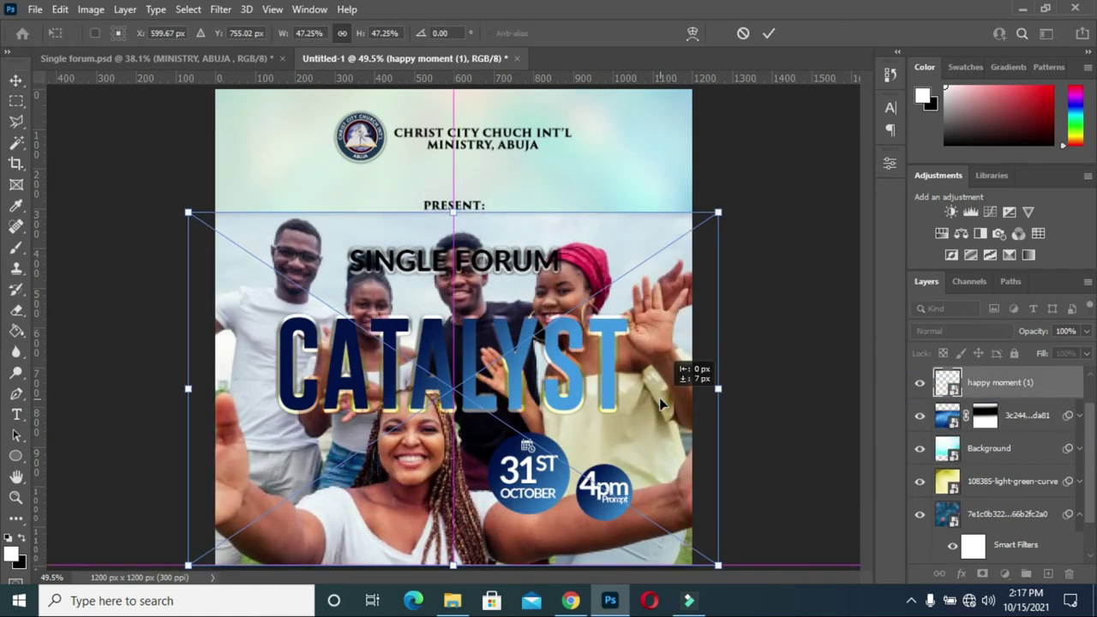
left_click(768, 33)
left_click(960, 331)
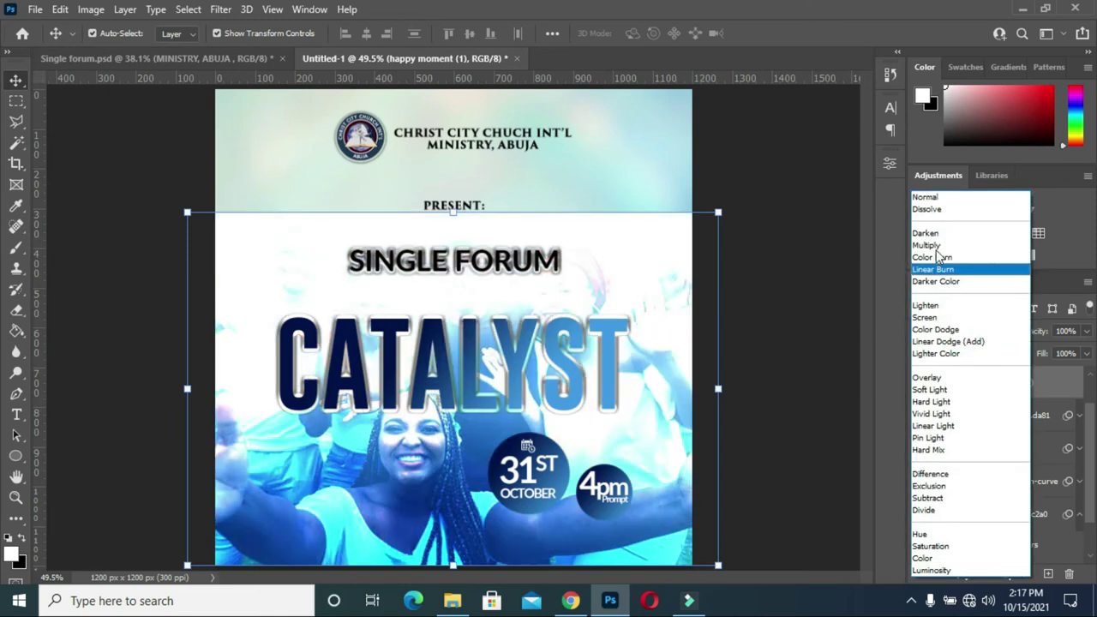
Step: Set the photo to Soft Light, add a layer mask and paint out its top
left_click(932, 389)
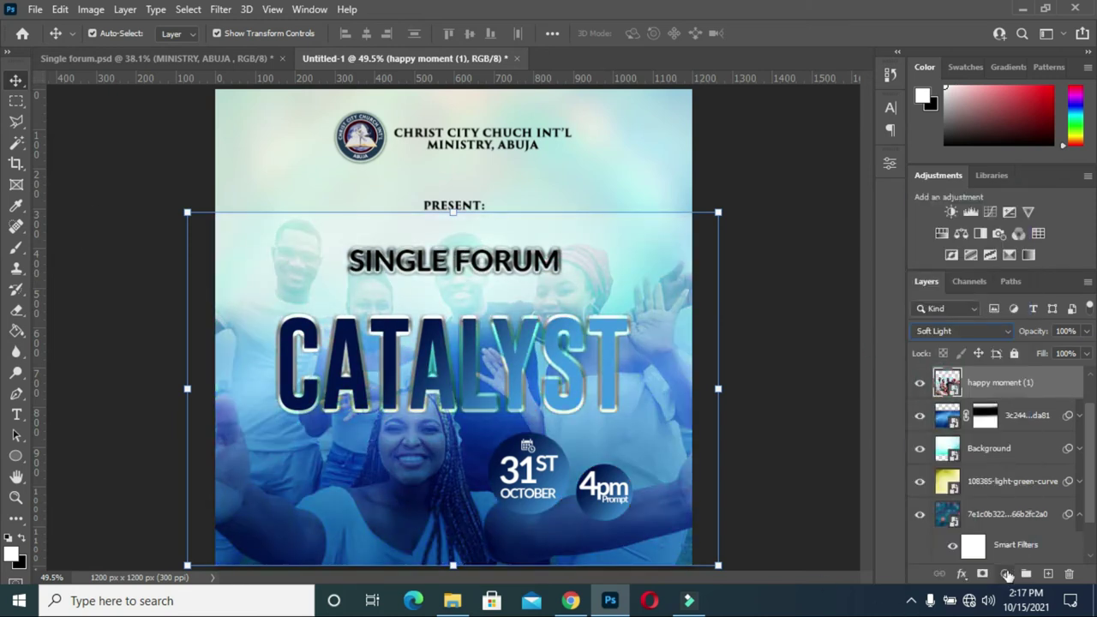
left_click(981, 574)
left_click(16, 246)
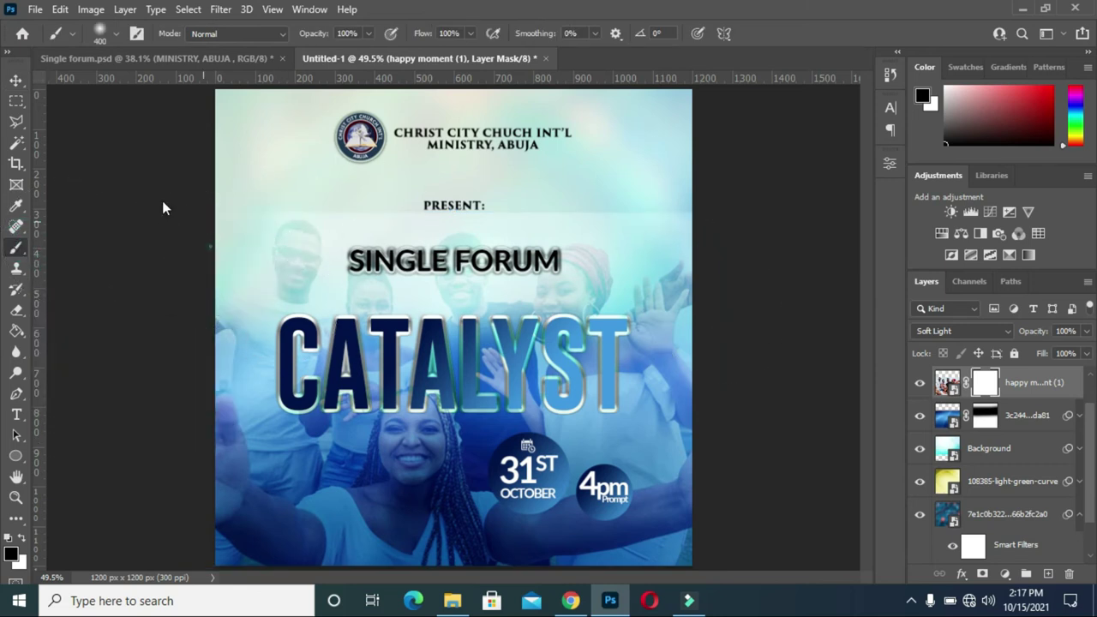
left_click_drag(331, 208, 402, 197)
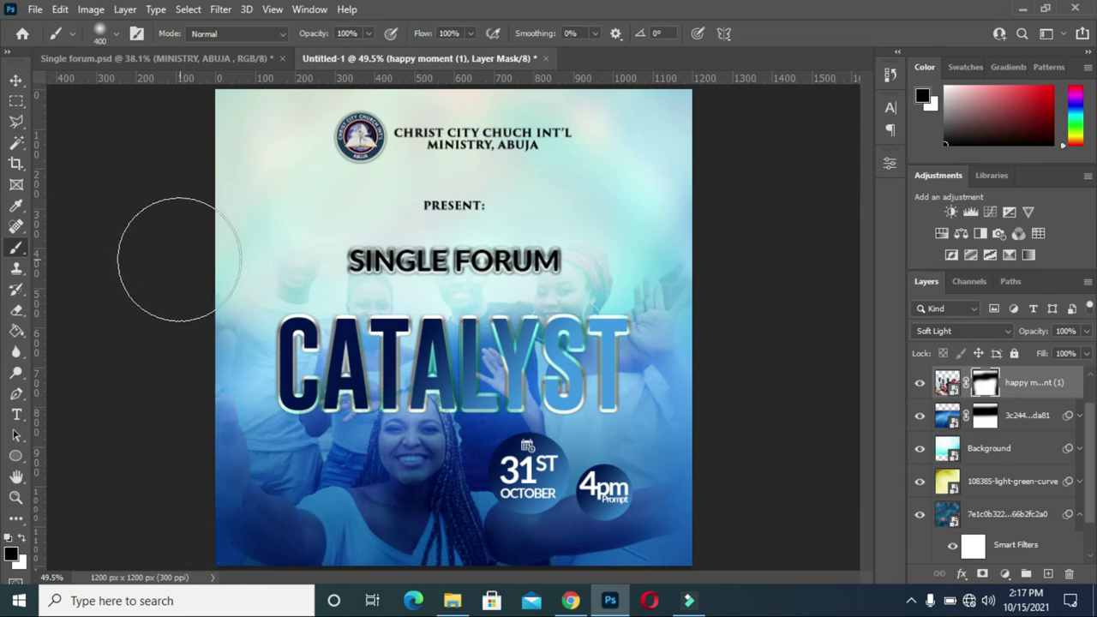
Step: Shrink the photo from its corners and nudge it into place
left_click(16, 80)
left_click_drag(185, 565, 257, 518)
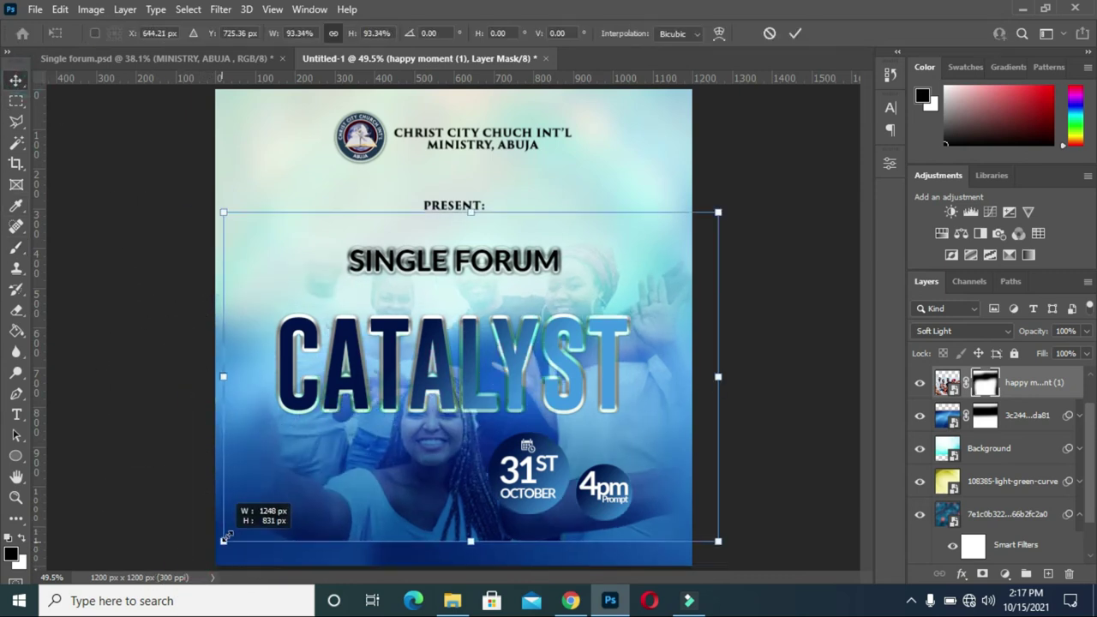
left_click_drag(681, 248, 665, 277)
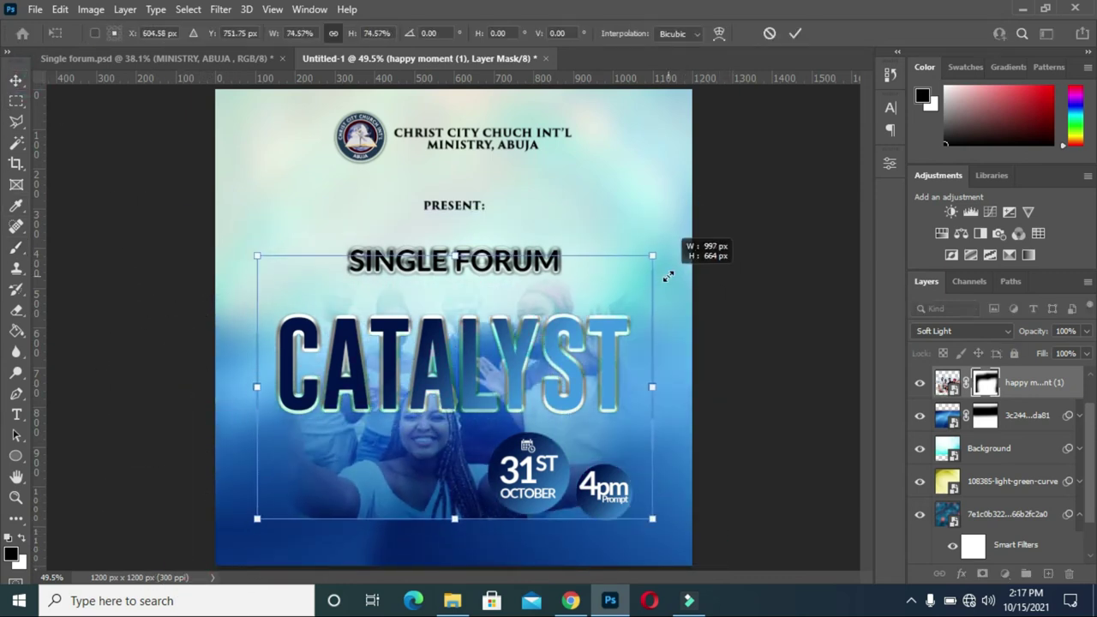
mouse_move(484, 309)
left_mouse_down()
mouse_move(485, 318)
mouse_move(466, 260)
left_mouse_up()
left_click(796, 33)
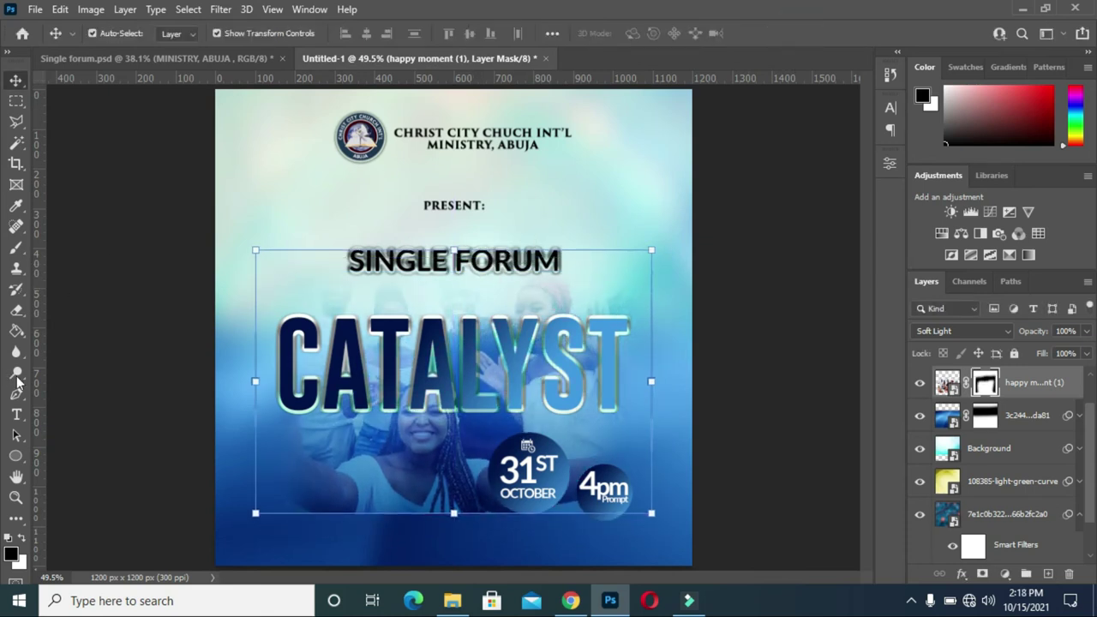
Step: Paint the mask along the bottom to blend the photo into the blue band
left_click(14, 249)
left_click(267, 544)
left_click_drag(411, 551, 562, 551)
left_click_drag(631, 538, 489, 588)
left_click_drag(288, 551, 225, 460)
Step: Lower the photo's opacity to 37% and slightly enlarge and reposition it
left_click(15, 80)
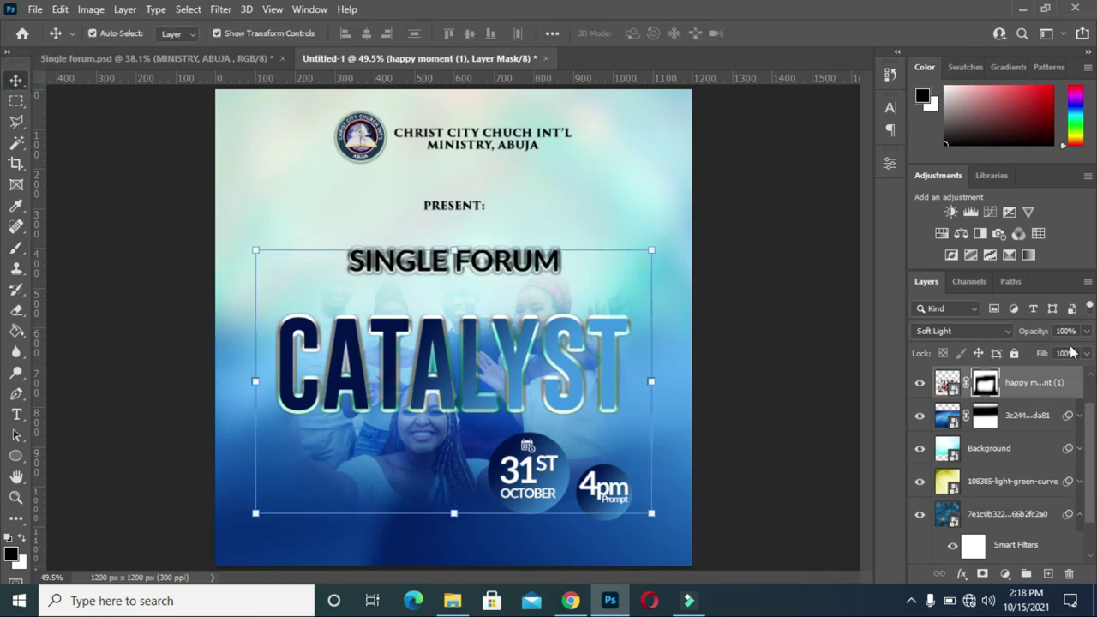
left_click(947, 384)
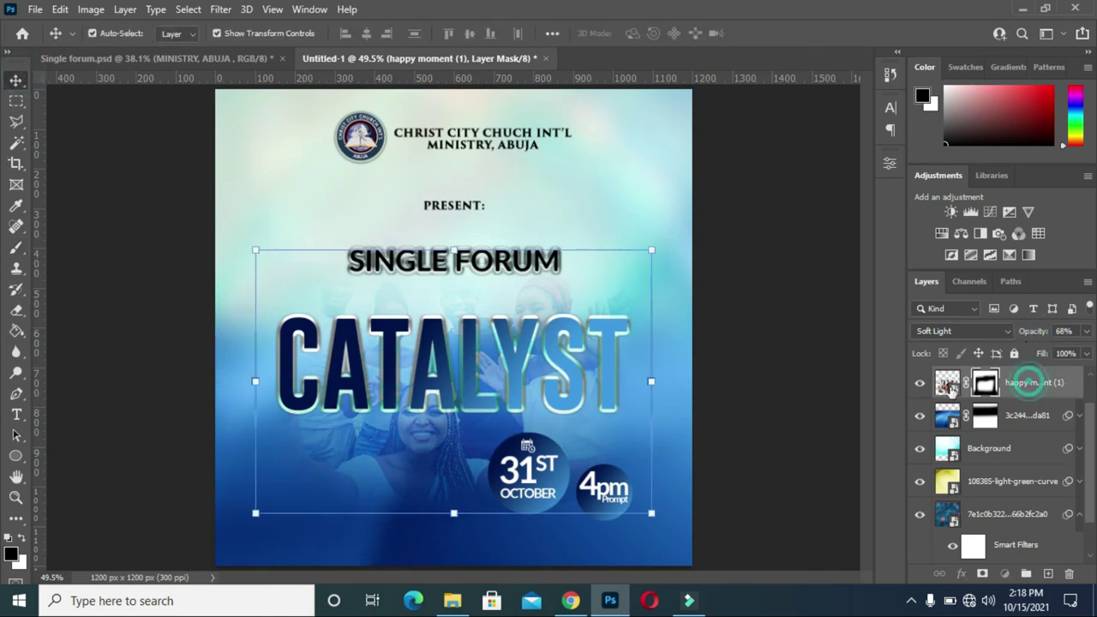
left_click_drag(1016, 338, 1036, 337)
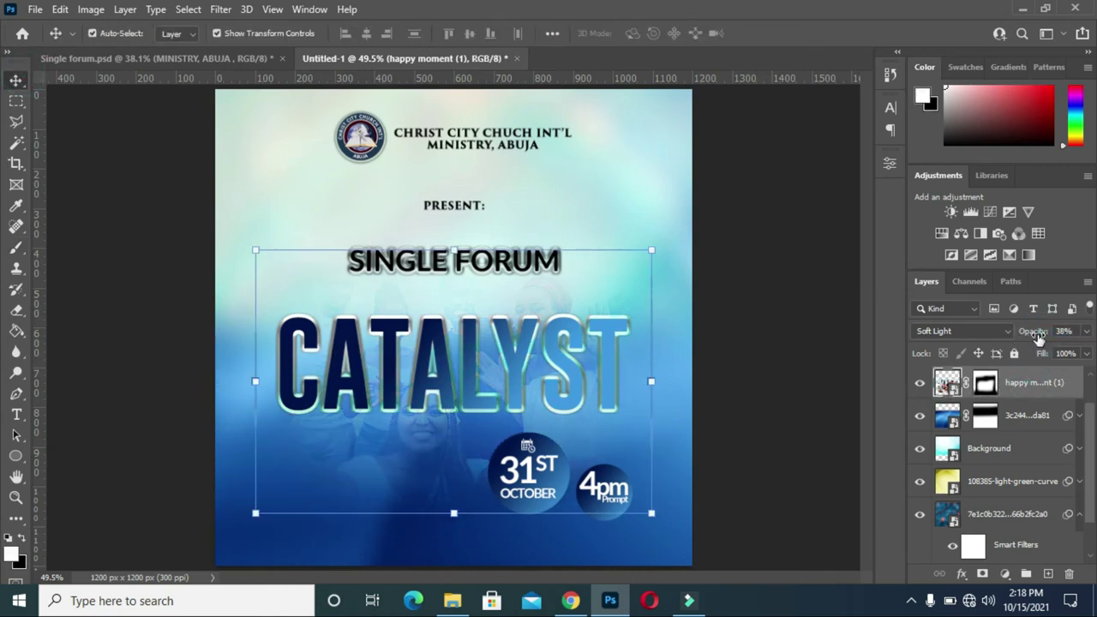
left_click_drag(332, 476, 332, 483)
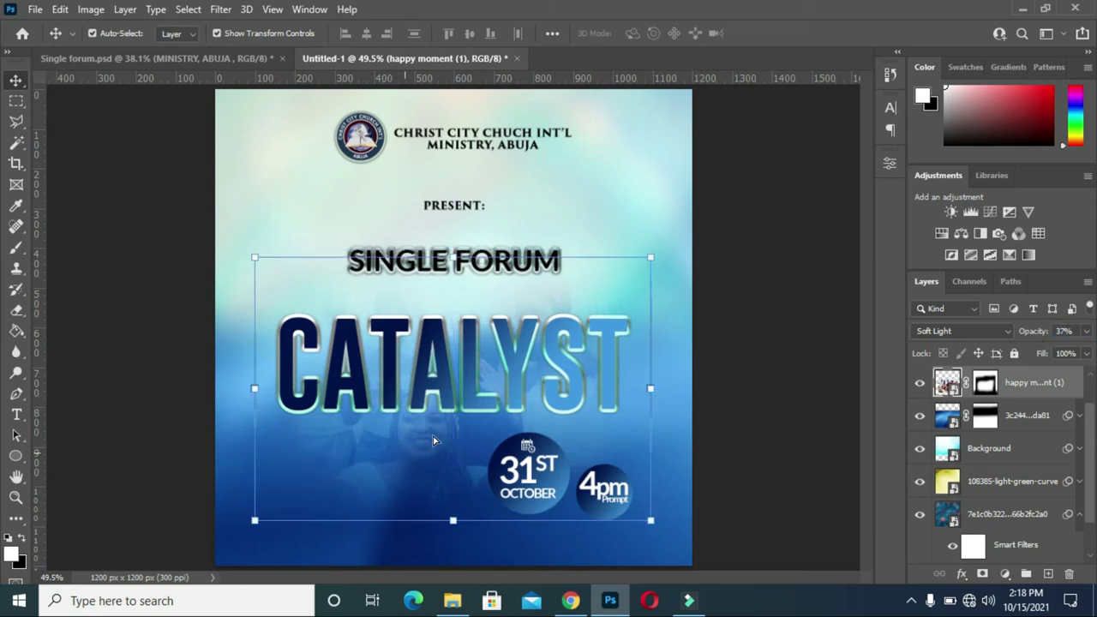
left_click_drag(652, 247, 681, 228)
mouse_move(438, 445)
left_mouse_down()
mouse_move(425, 435)
mouse_move(445, 483)
left_mouse_up()
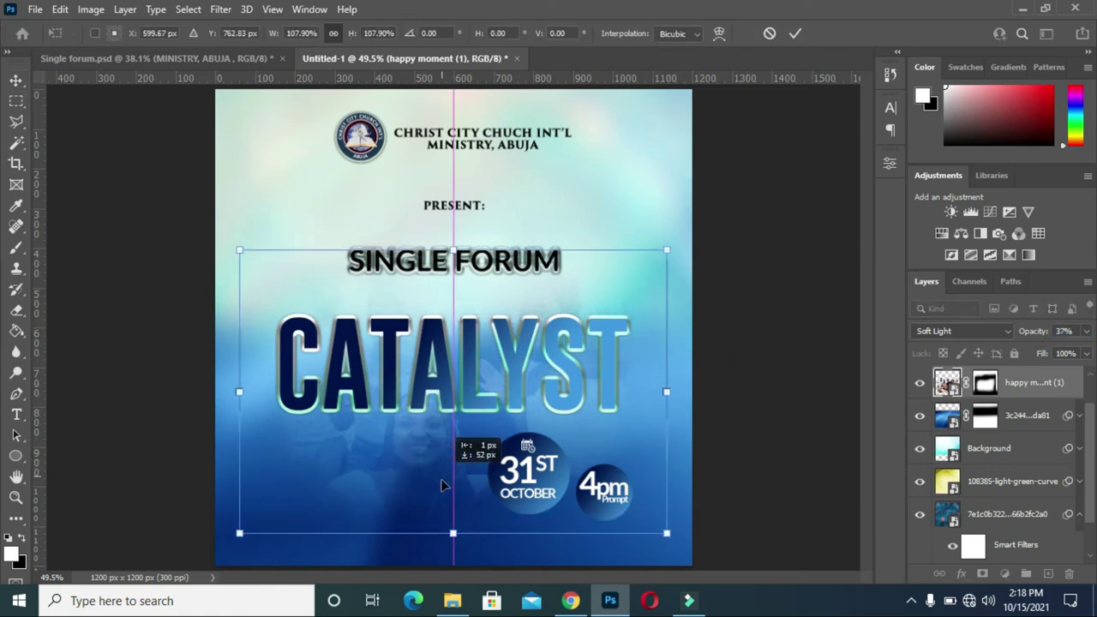
scroll(1020, 394, "up", 1)
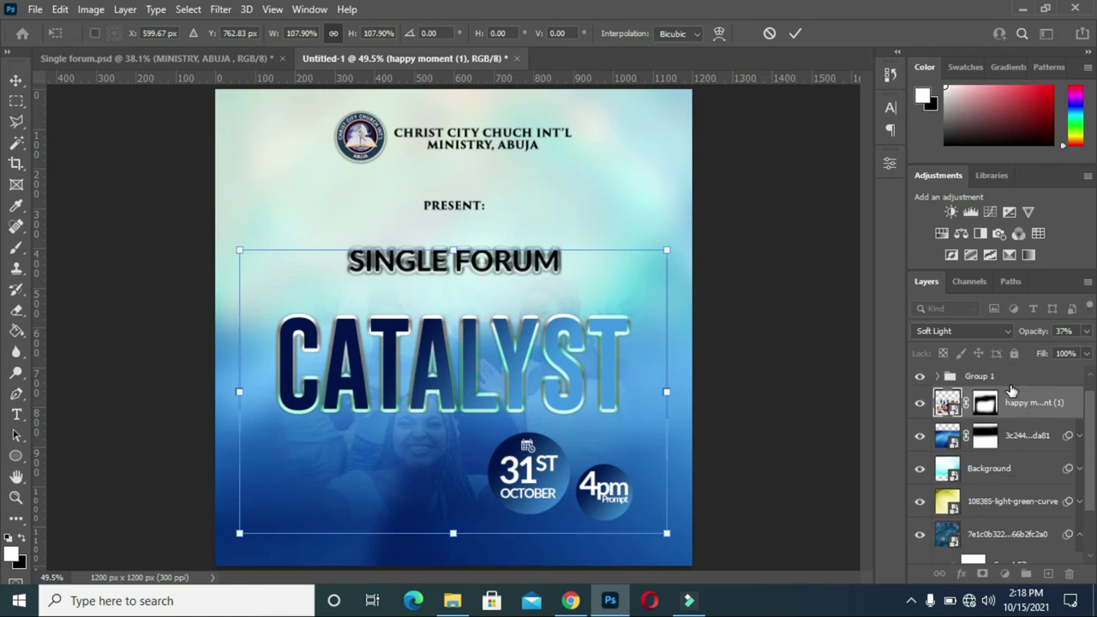
right_click(13, 457)
Step: Draw a thin pale yellow rectangle bar along the poster's bottom edge
left_click(71, 454)
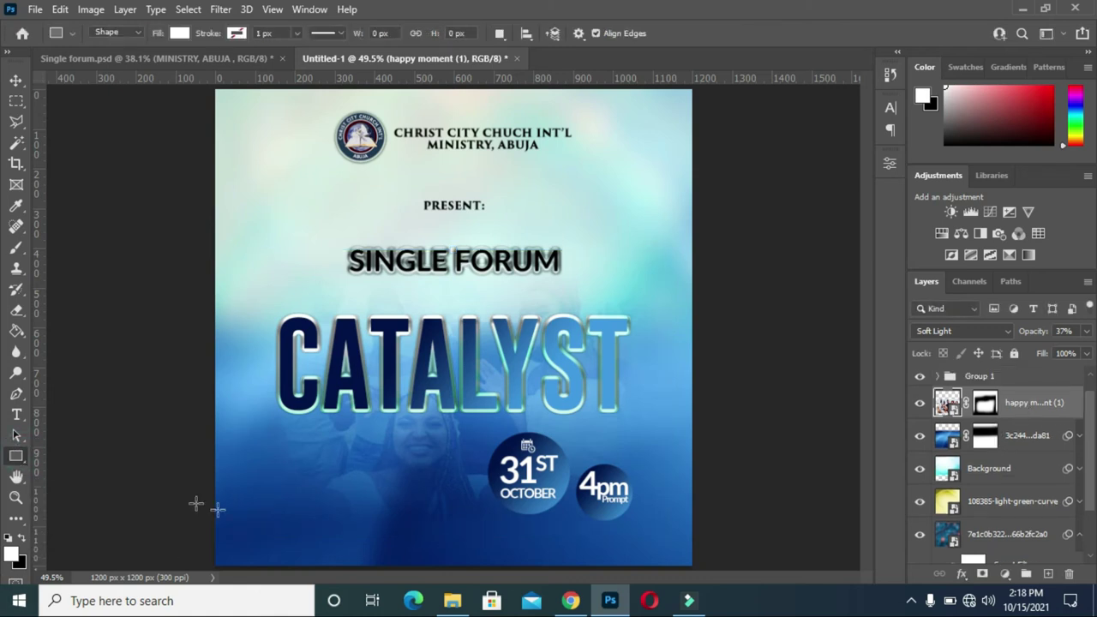
left_click_drag(189, 522, 723, 544)
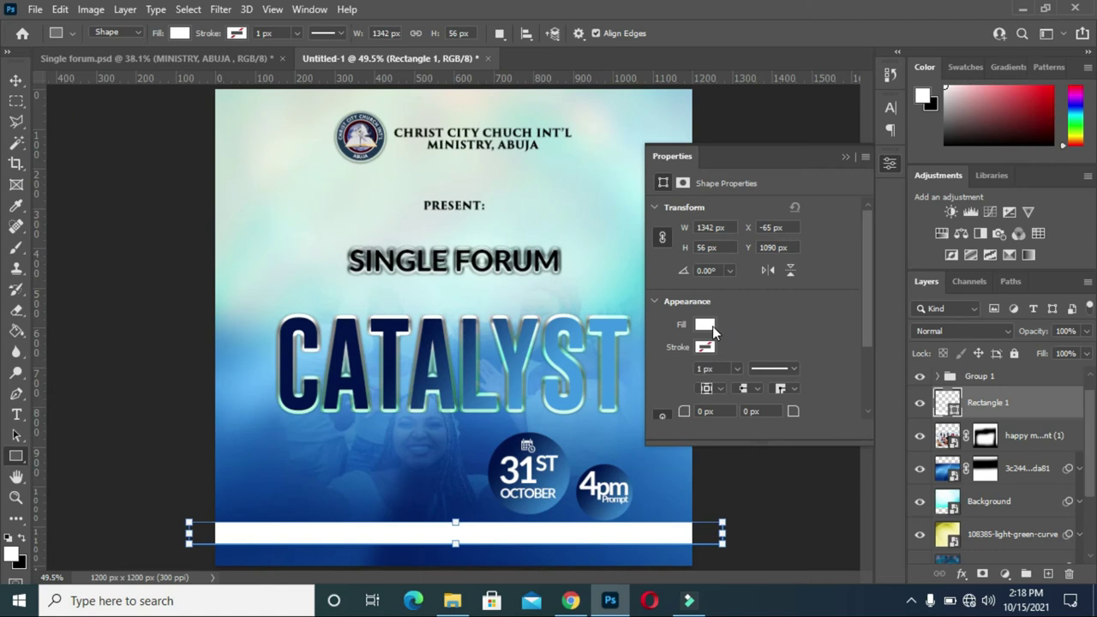
left_click(704, 325)
left_click(736, 395)
left_click(781, 397)
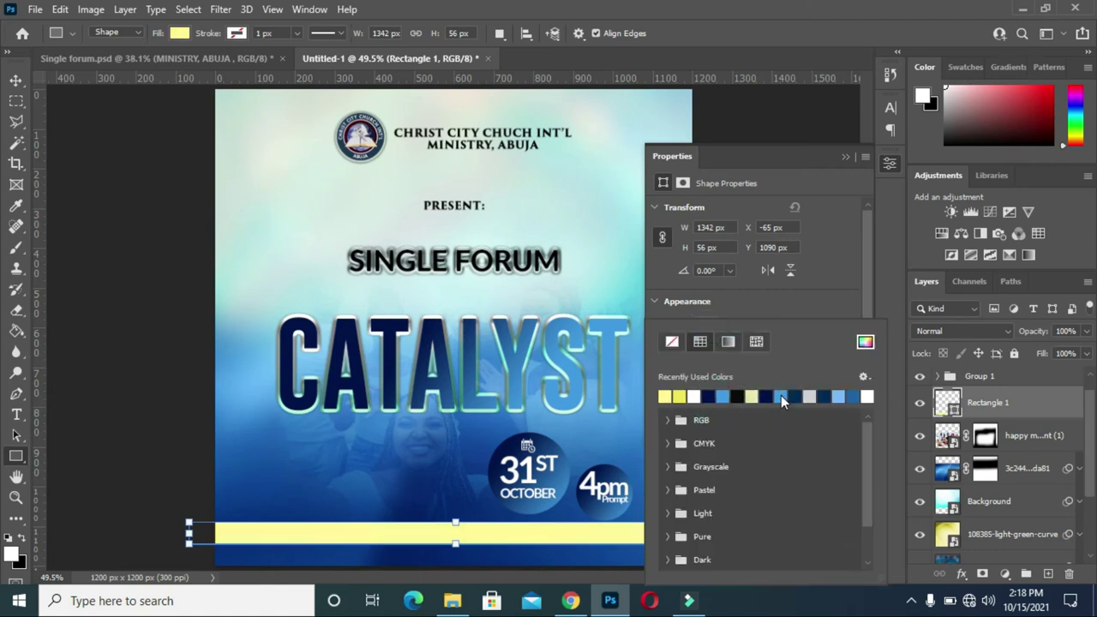
left_click(16, 81)
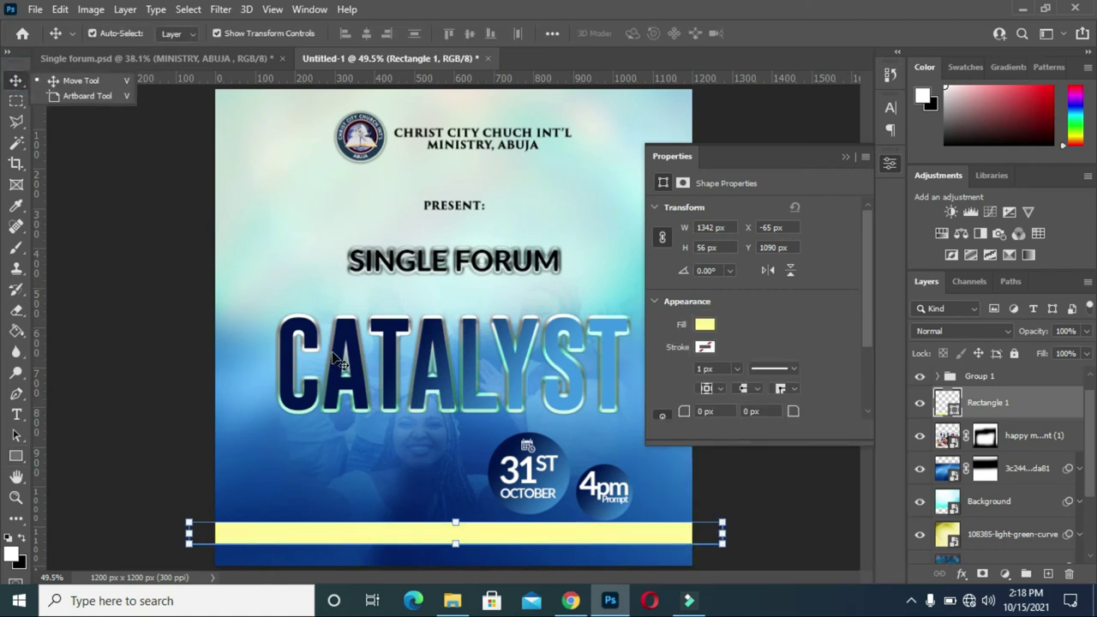
left_click(845, 158)
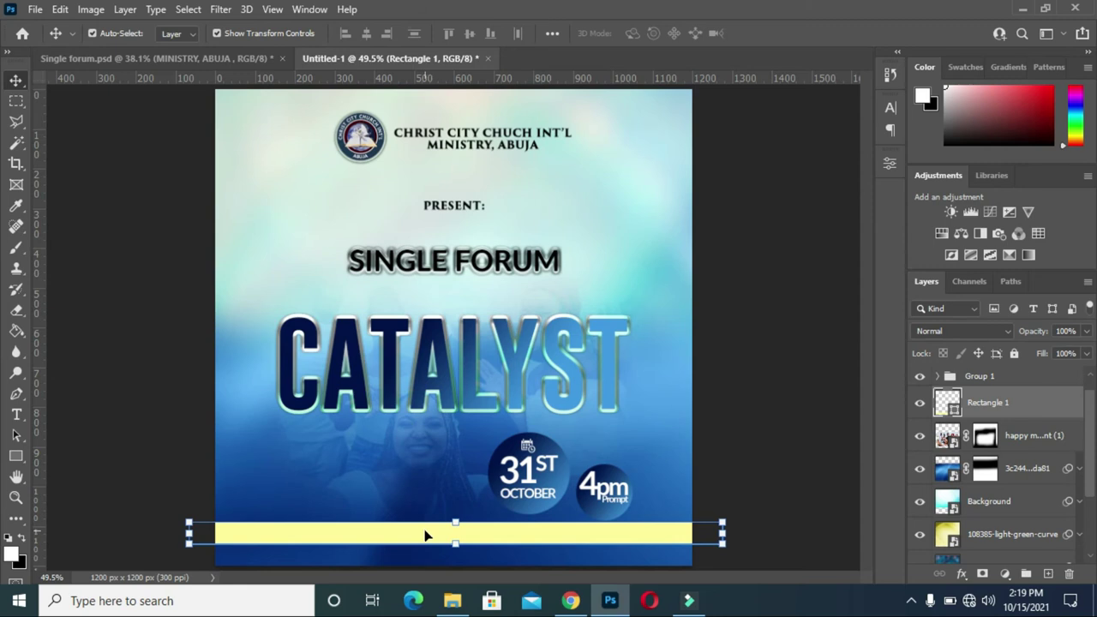
left_click_drag(426, 535, 426, 549)
left_click(776, 458)
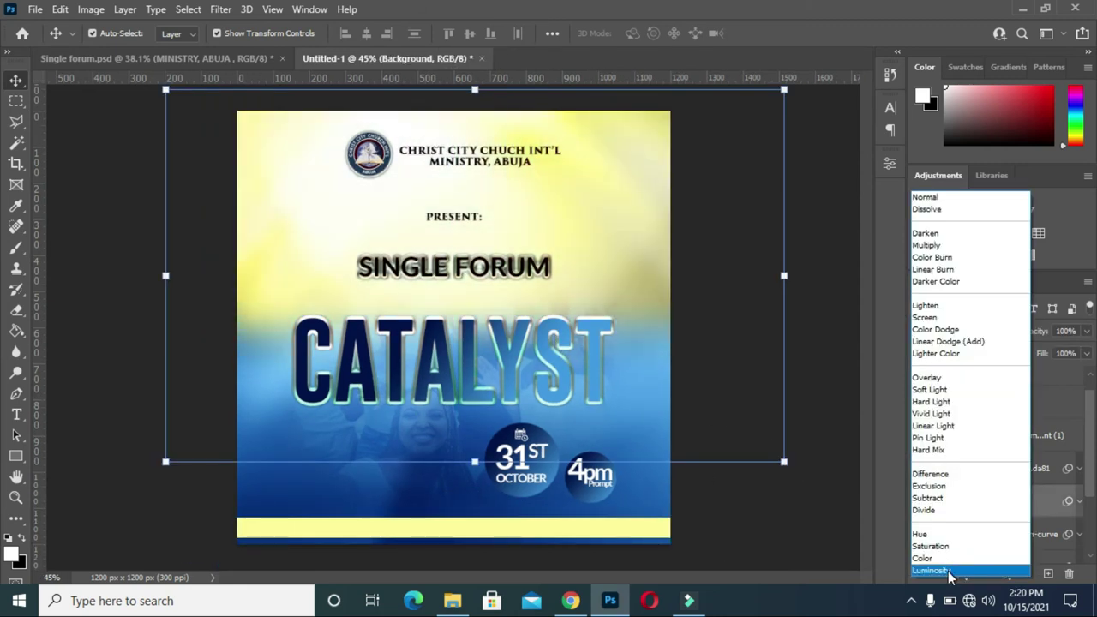
Step: Set the Background layer to Luminosity blending and stretch the blue texture layer taller upward
left_click(948, 572)
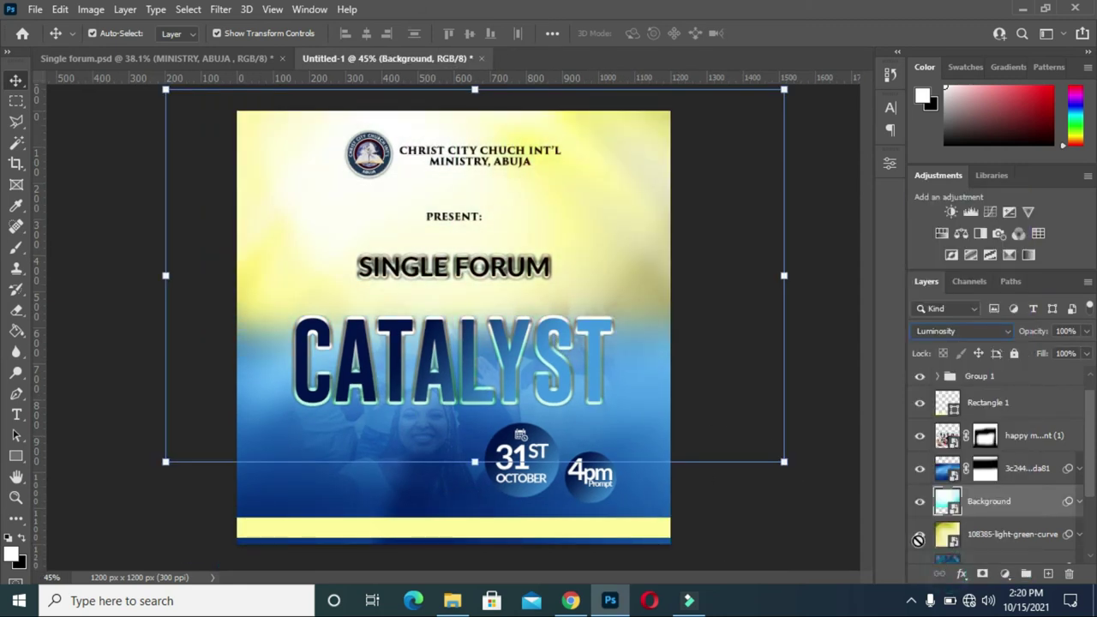
left_click(827, 469)
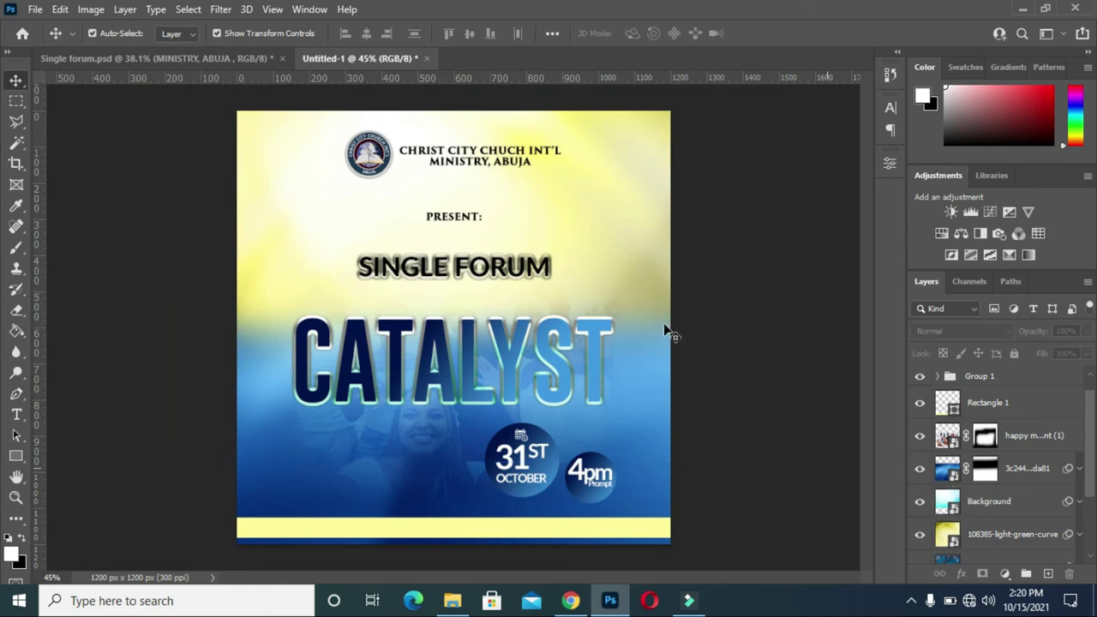
left_click(646, 347)
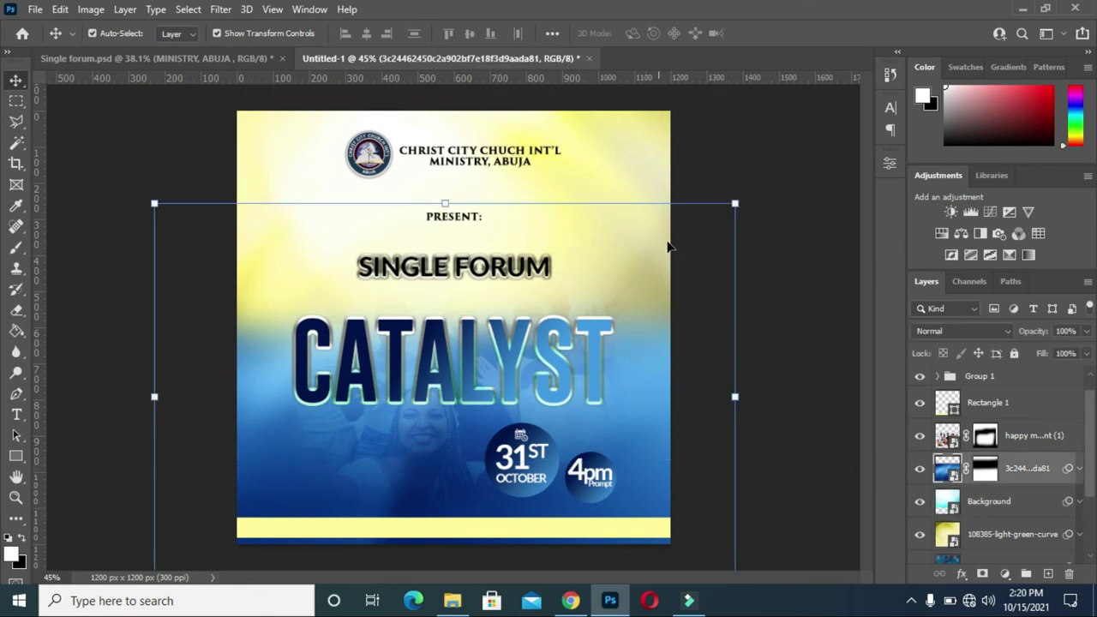
left_click_drag(448, 201, 463, 190)
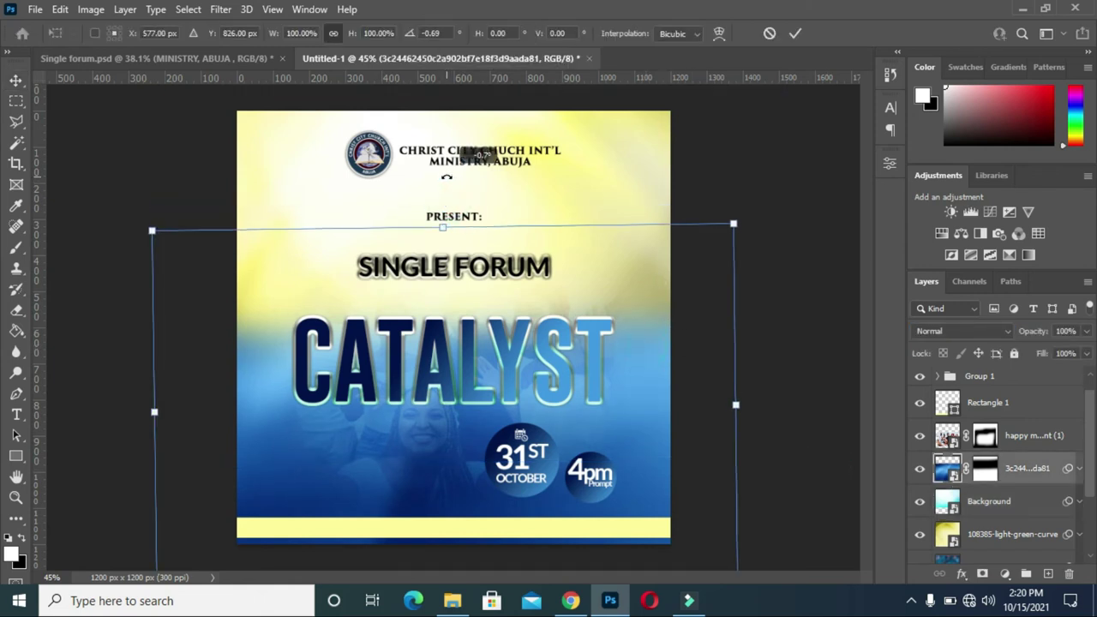
left_click(796, 33)
left_click(447, 204)
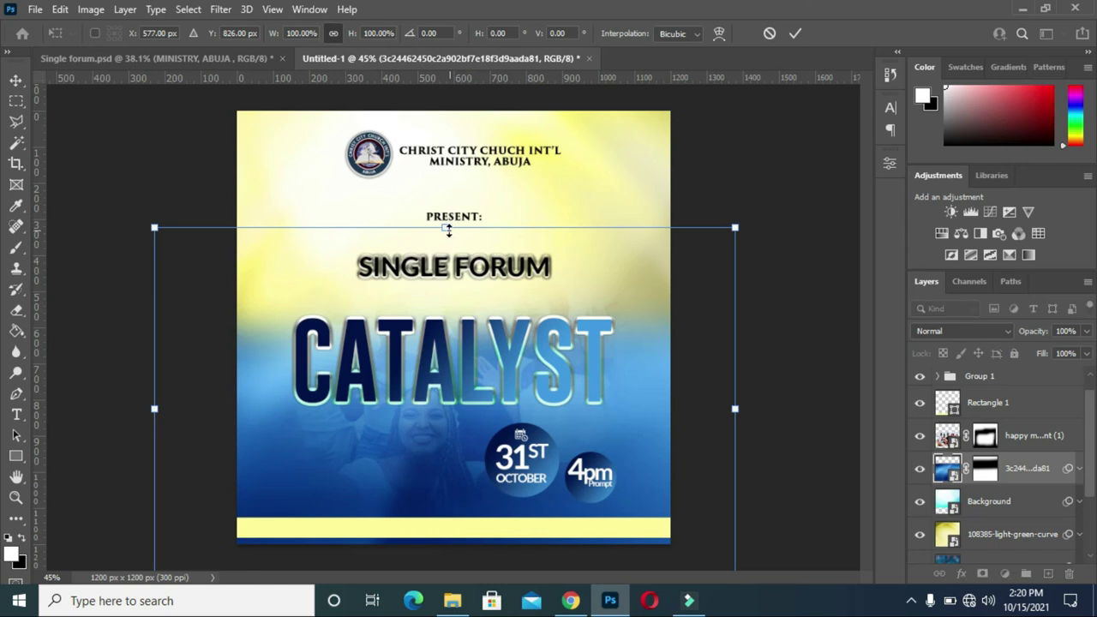
left_click_drag(446, 227, 445, 164)
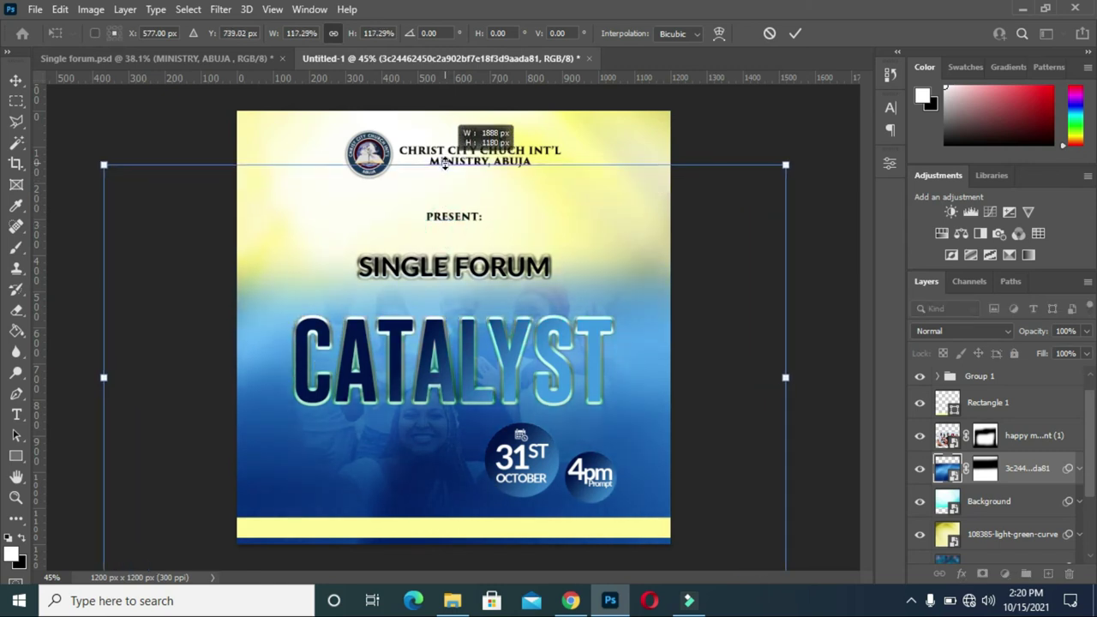
left_click(808, 178)
Step: Fade the light-green curve layer's opacity to 68%
scroll(557, 287, "down", 1)
scroll(419, 316, "up", 1)
scroll(417, 313, "down", 1)
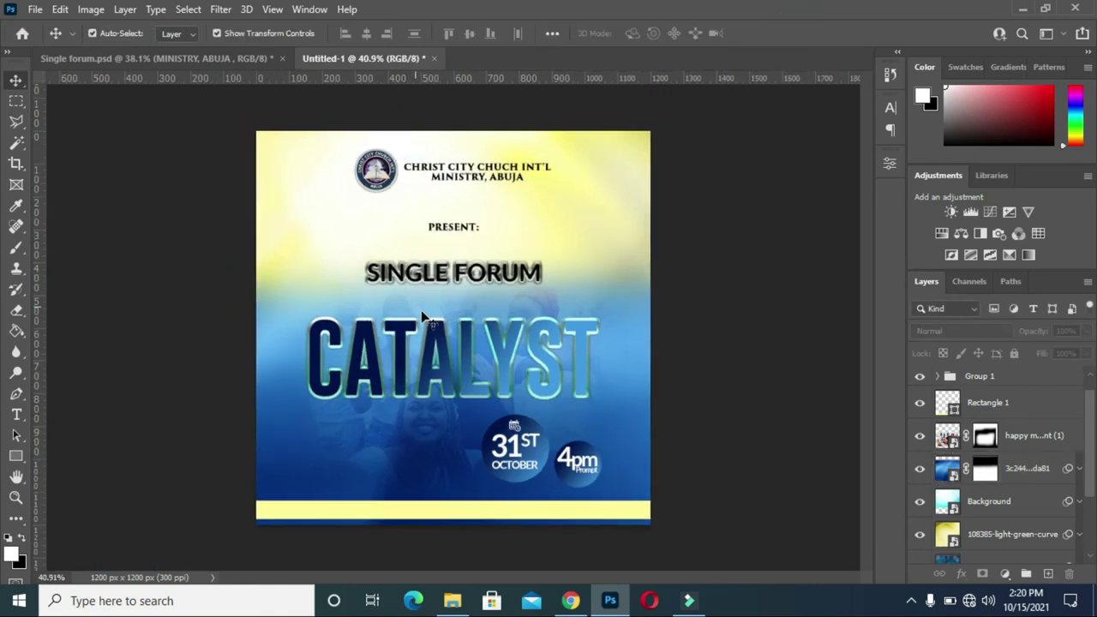
left_click(974, 533)
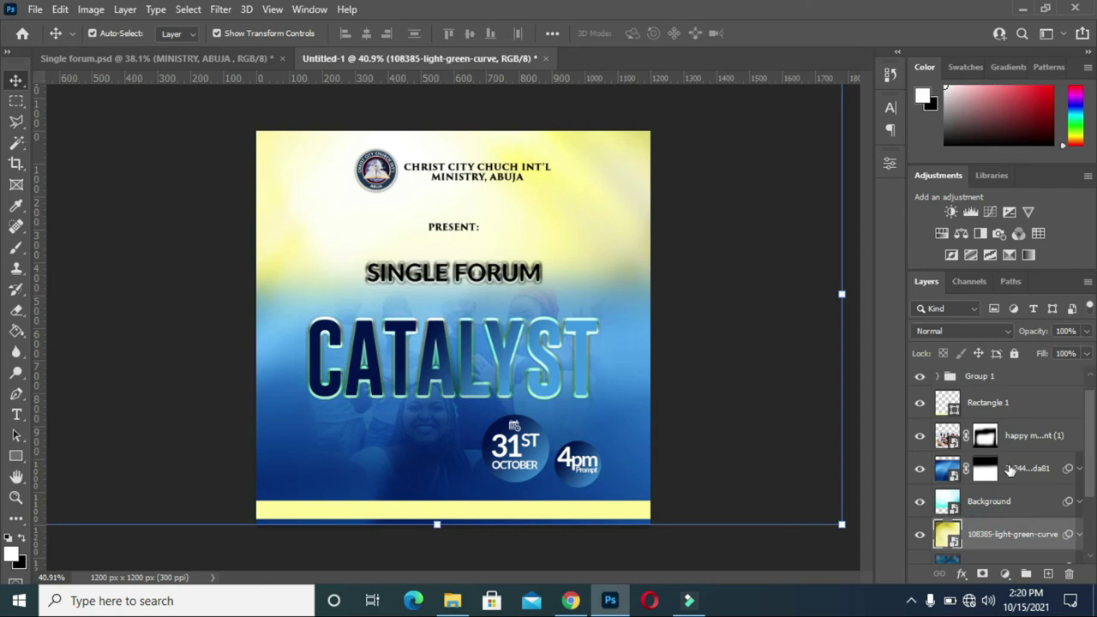
left_click_drag(1049, 334, 1033, 336)
left_click_drag(1031, 334, 1015, 334)
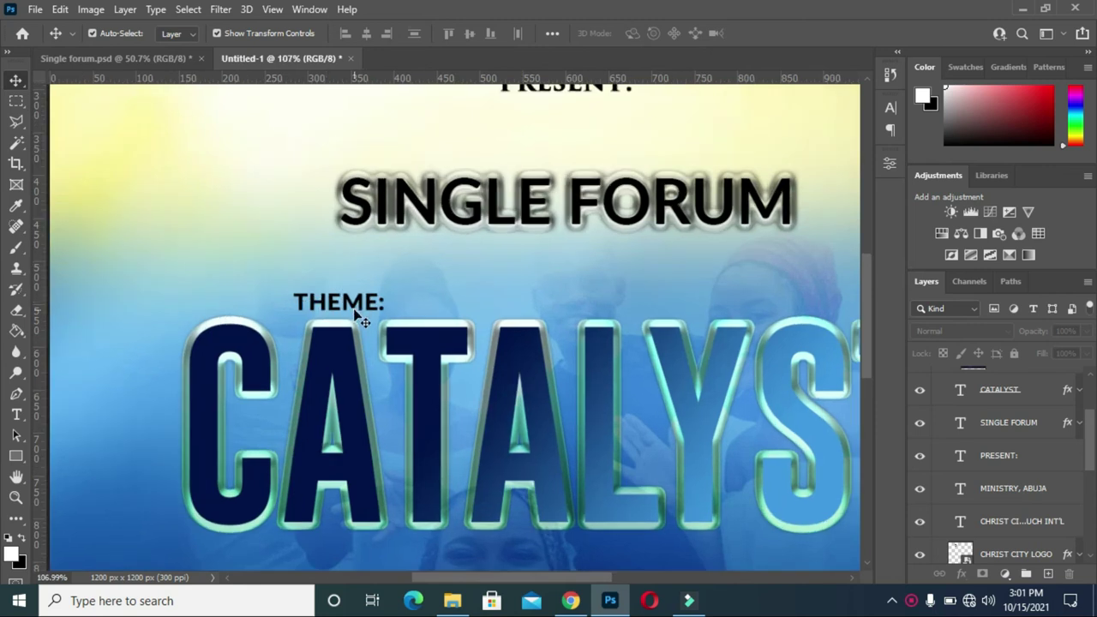
left_click(359, 313)
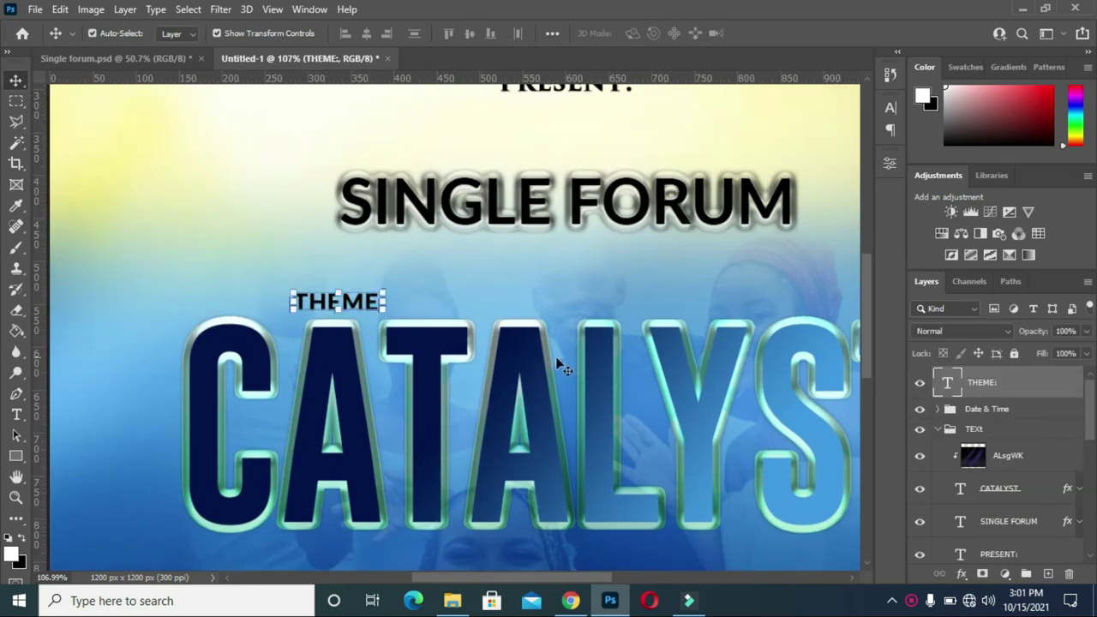
Step: Draw a rectangle shape over the THEME: label with the Rectangle tool
left_click(947, 404)
left_click(334, 312)
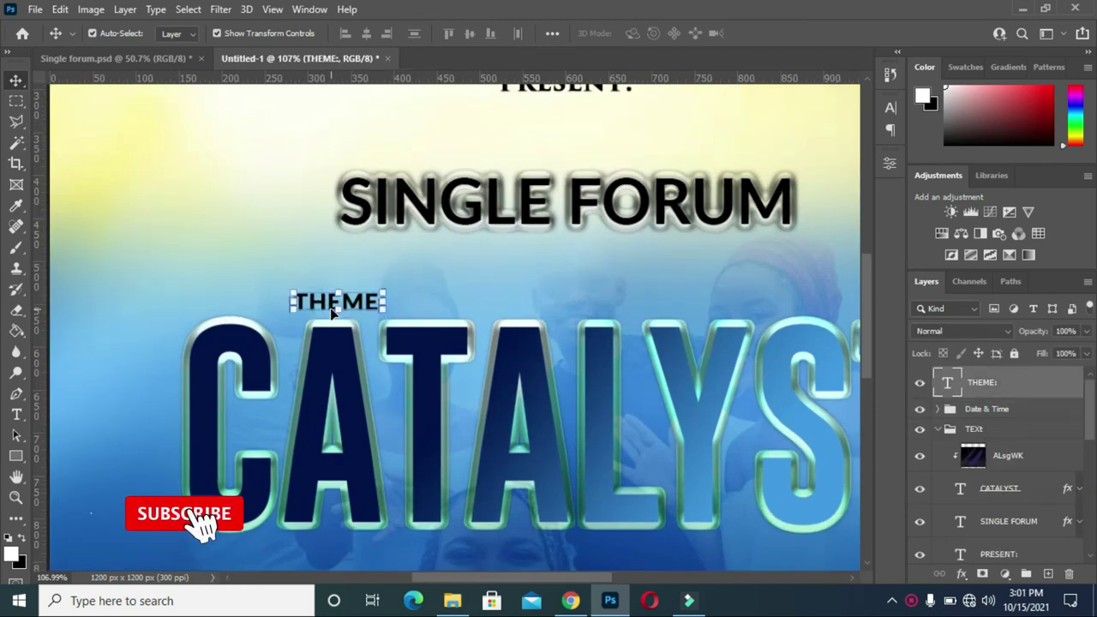
left_click(133, 310)
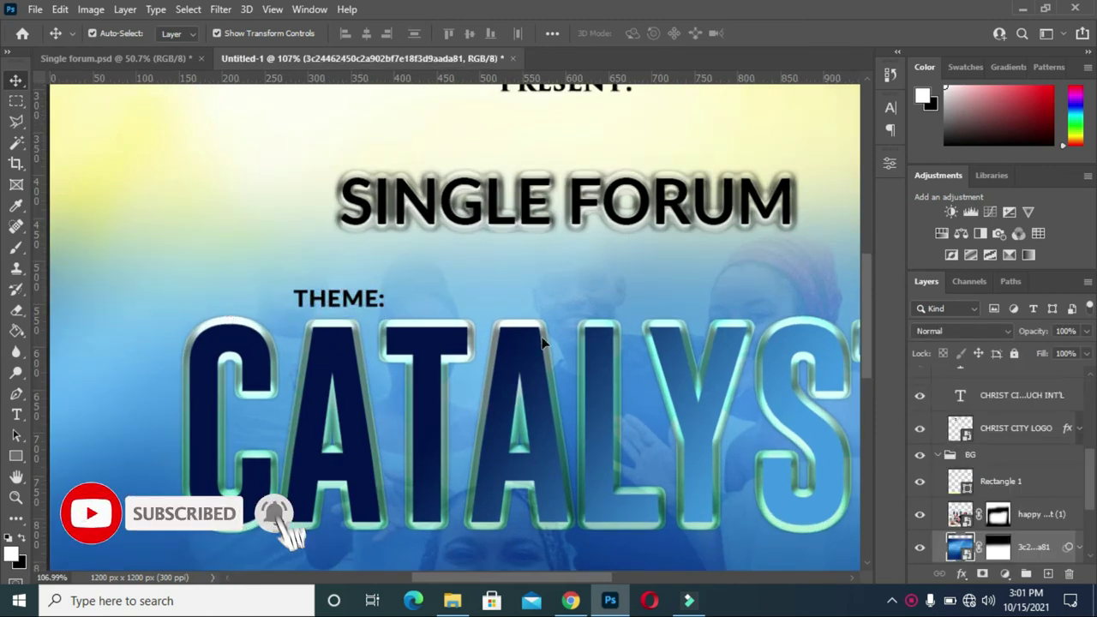
left_click(333, 297)
left_click(351, 347)
left_click(15, 455)
right_click(16, 454)
left_click(85, 455)
left_click_drag(286, 286, 390, 312)
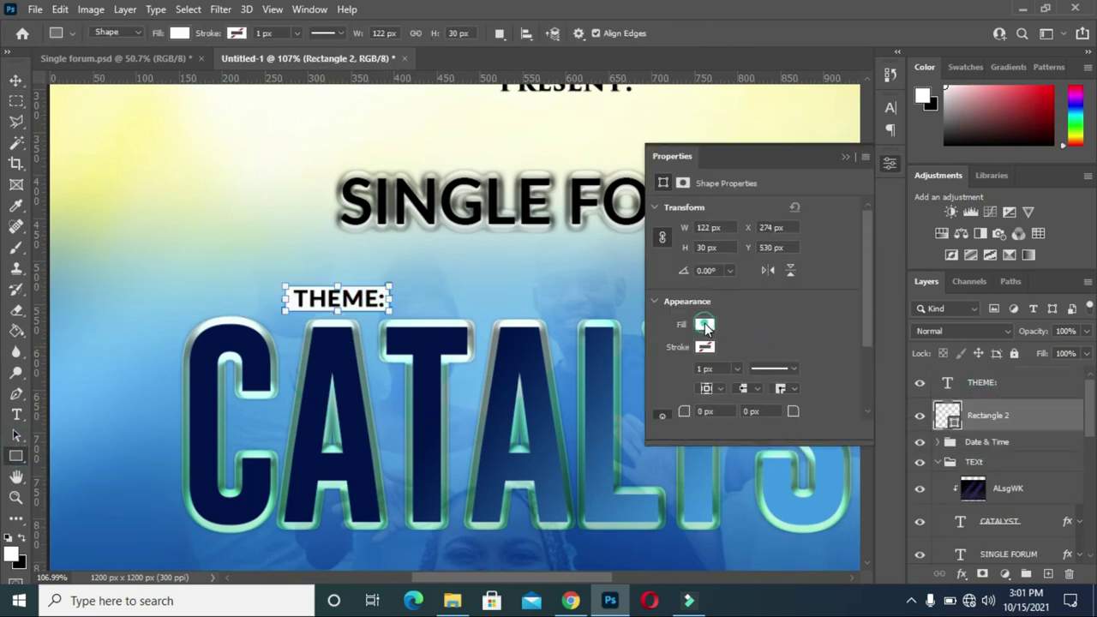
Step: Fill the rectangle black and round its corners to about 13 px
left_click(699, 323)
left_click(664, 396)
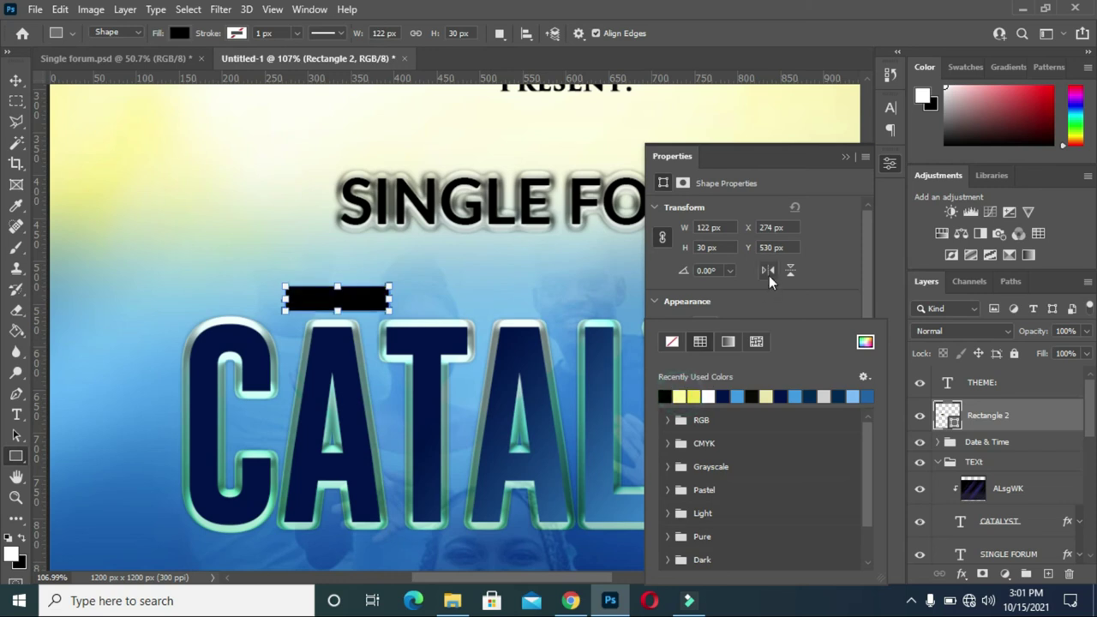
left_click(845, 156)
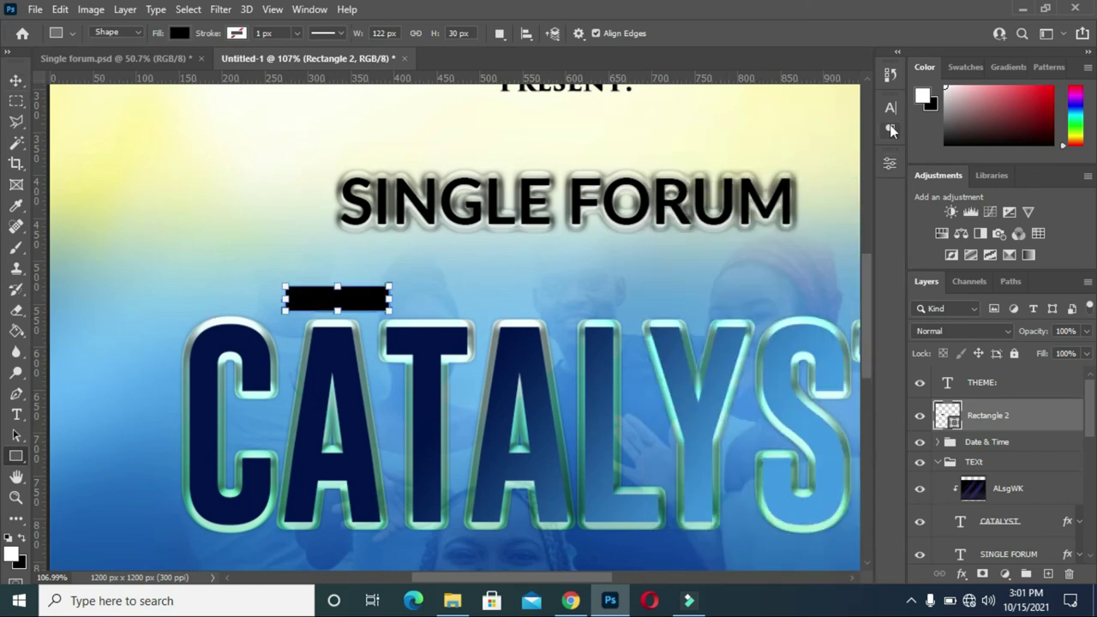
left_click(889, 163)
left_click_drag(794, 412, 806, 413)
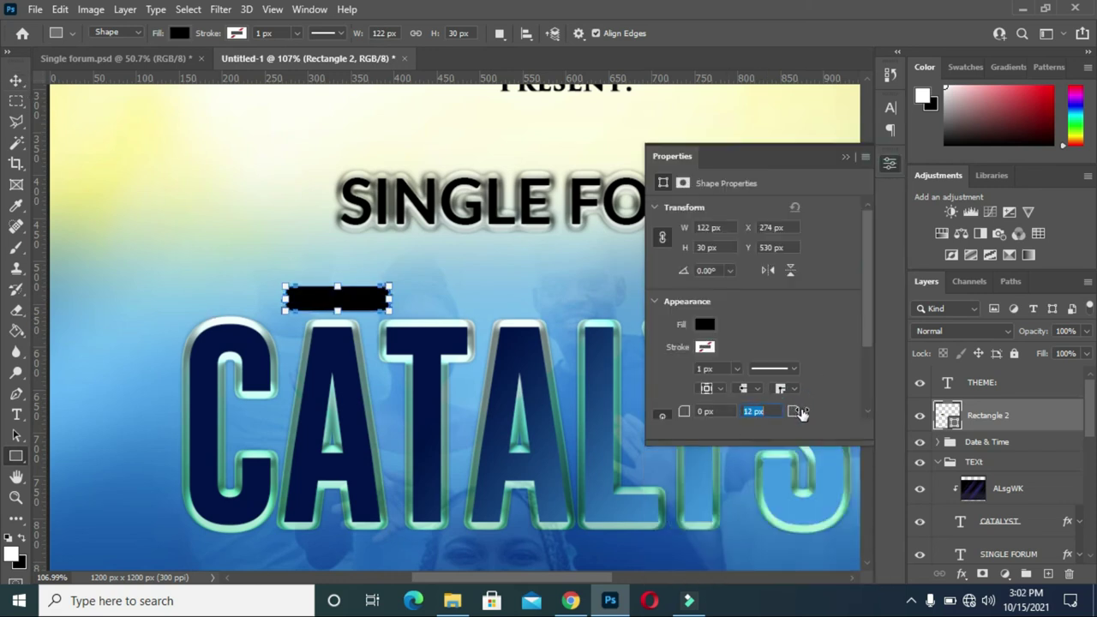
left_click(842, 157)
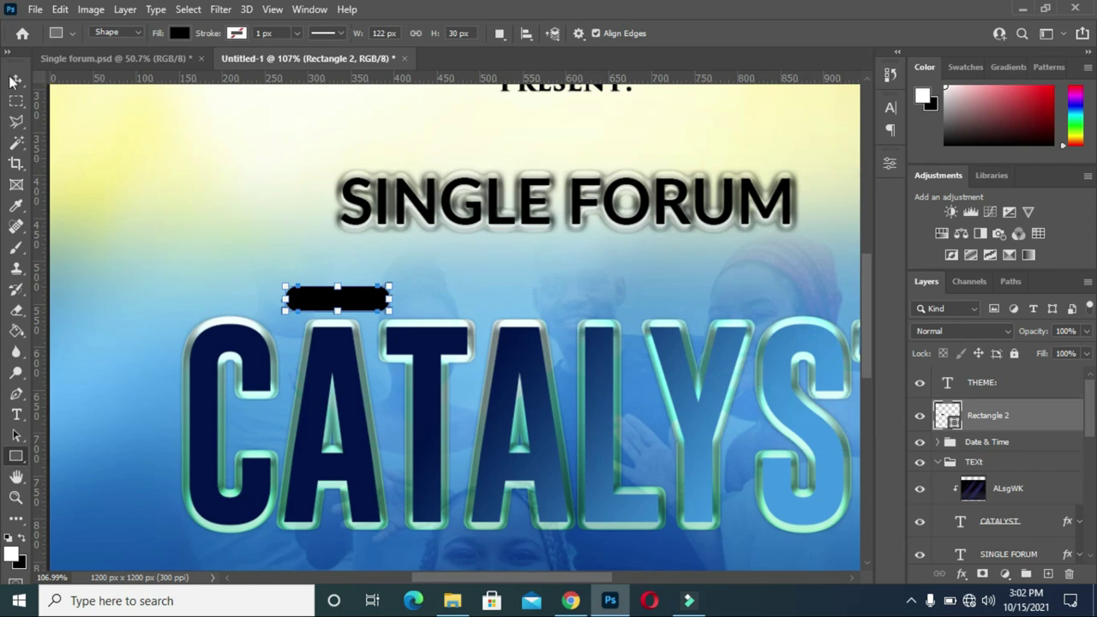
Step: Duplicate the rounded rectangle and fill the copy with light yellow #ffee9f
key("v")
key("ctrl+j")
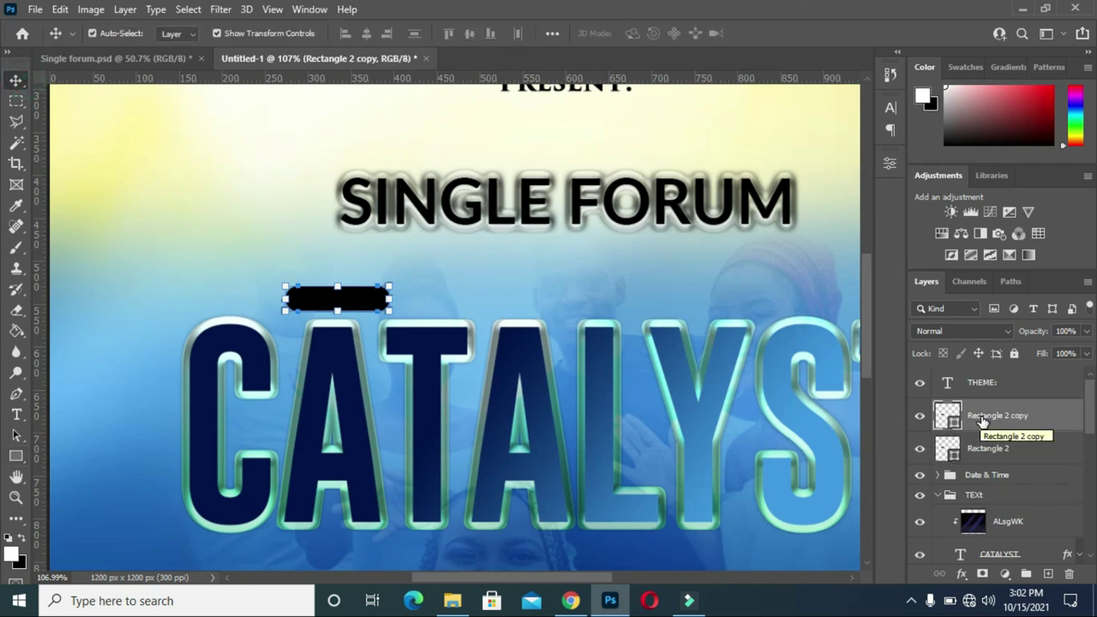
double_click(947, 416)
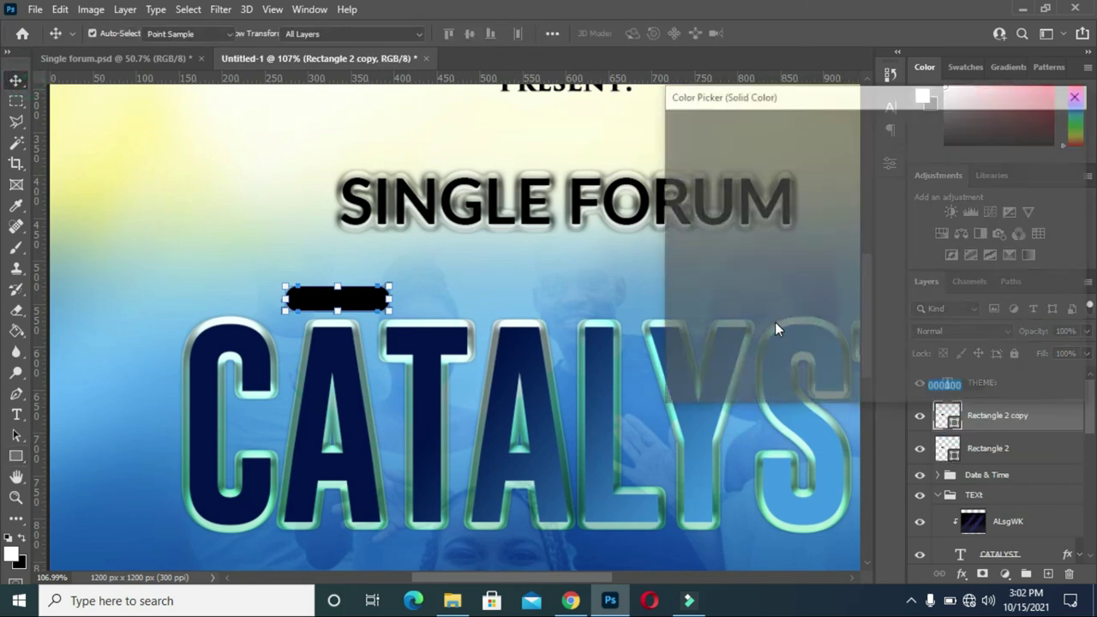
left_click_drag(894, 313, 895, 310)
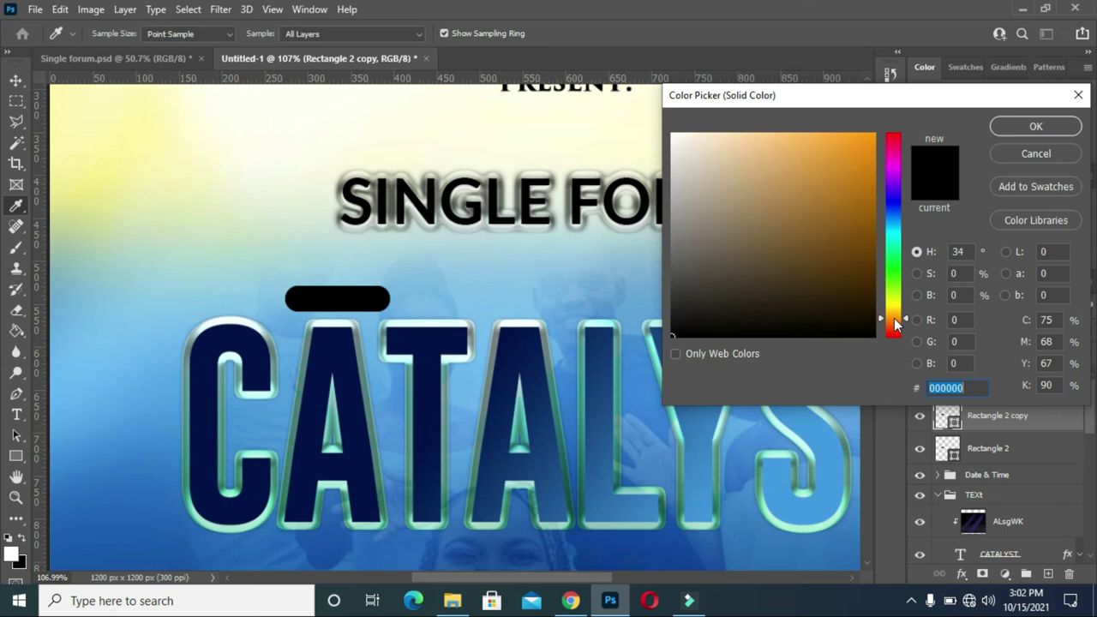
left_click(765, 146)
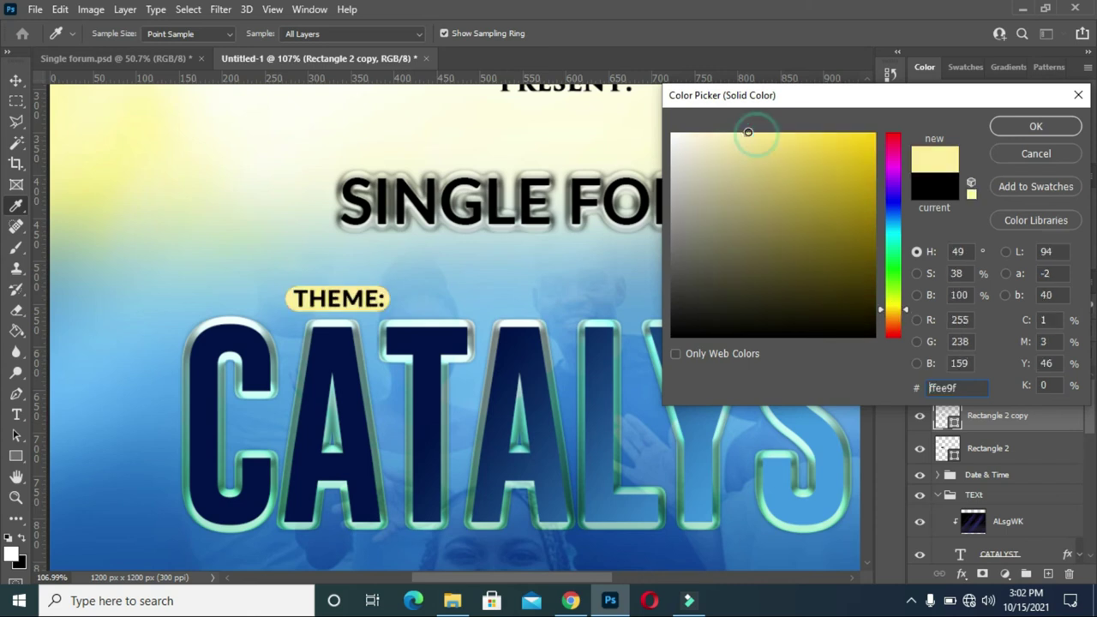
key("Return")
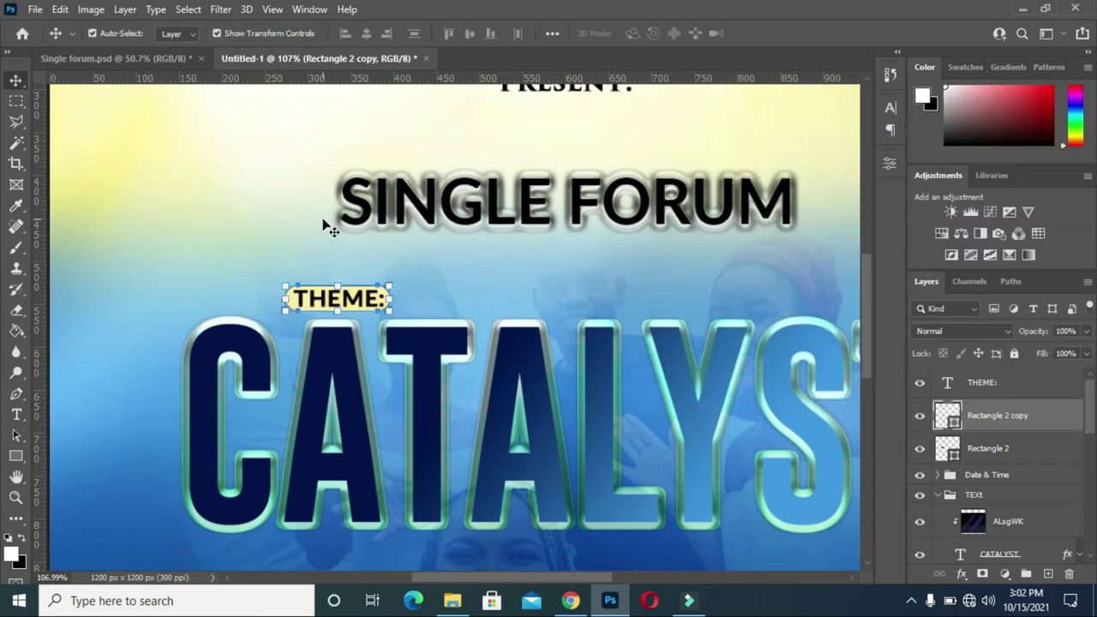
left_click(307, 188)
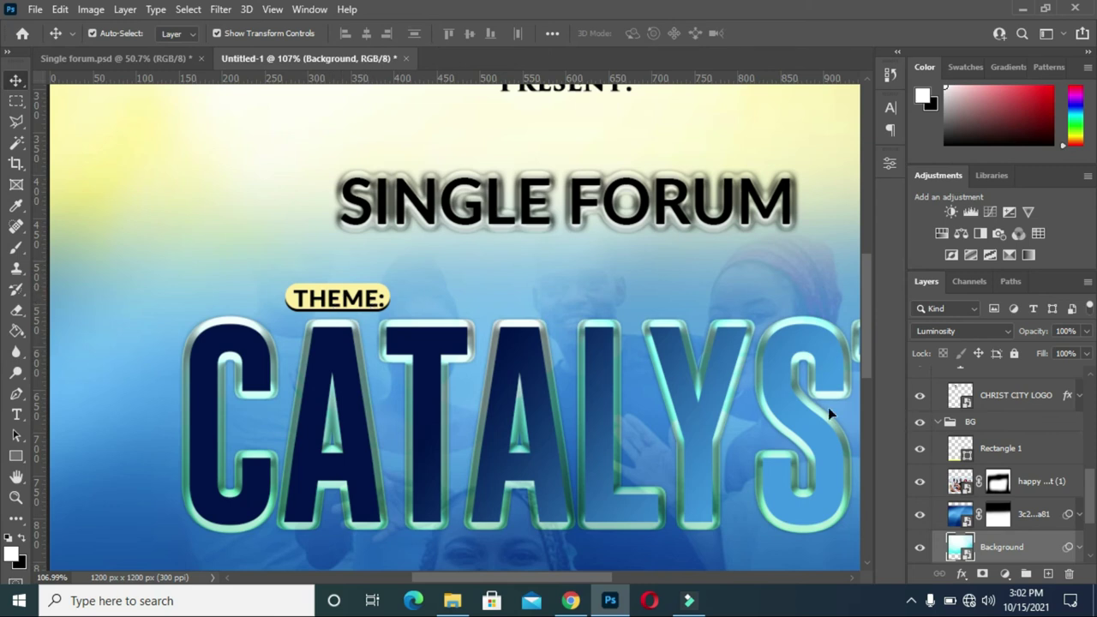
left_click(290, 304)
left_click(981, 415, "shift")
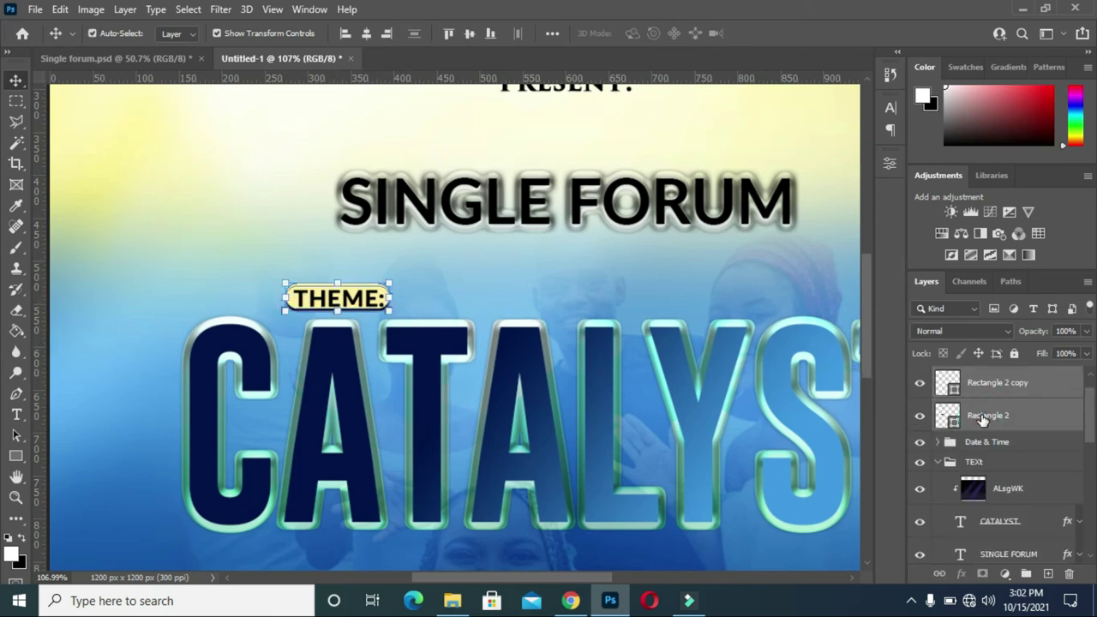
left_click(411, 266)
Step: Enlarge the Background texture layer and shift it upward across the flyer
scroll(411, 272, "down", 2)
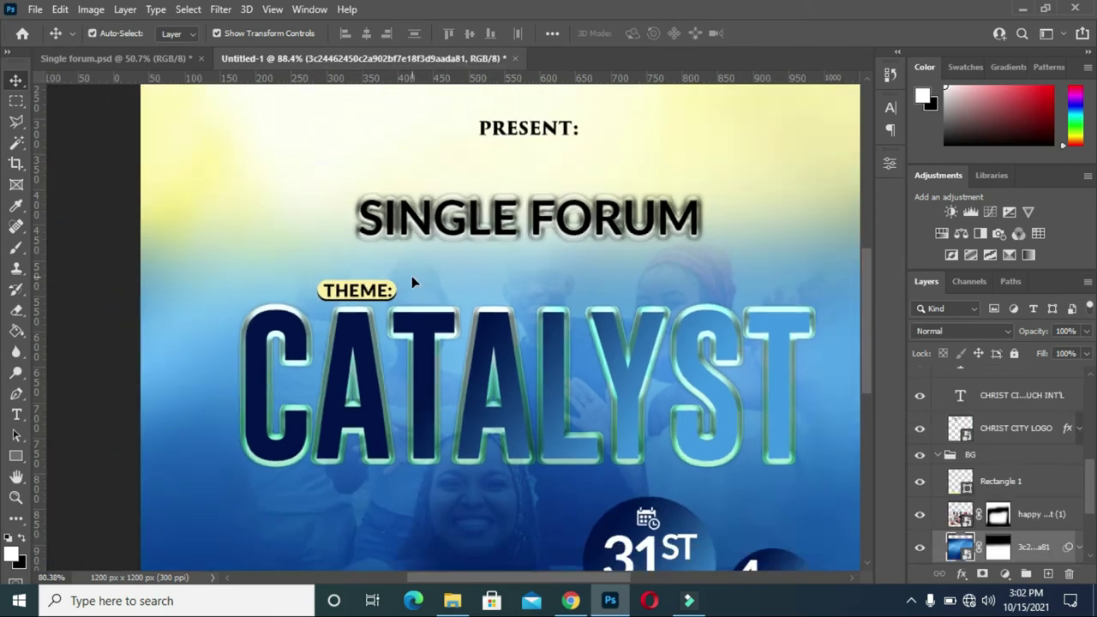
scroll(411, 275, "down", 2)
scroll(513, 300, "down", 2)
left_click(783, 208)
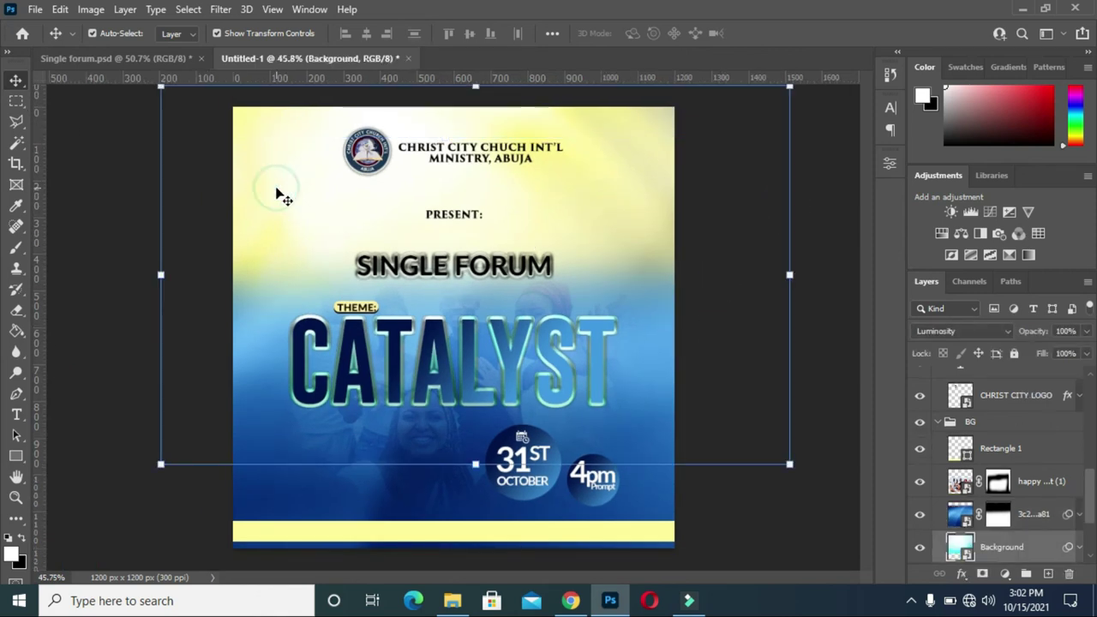
left_click(476, 464)
left_click_drag(476, 464, 476, 576)
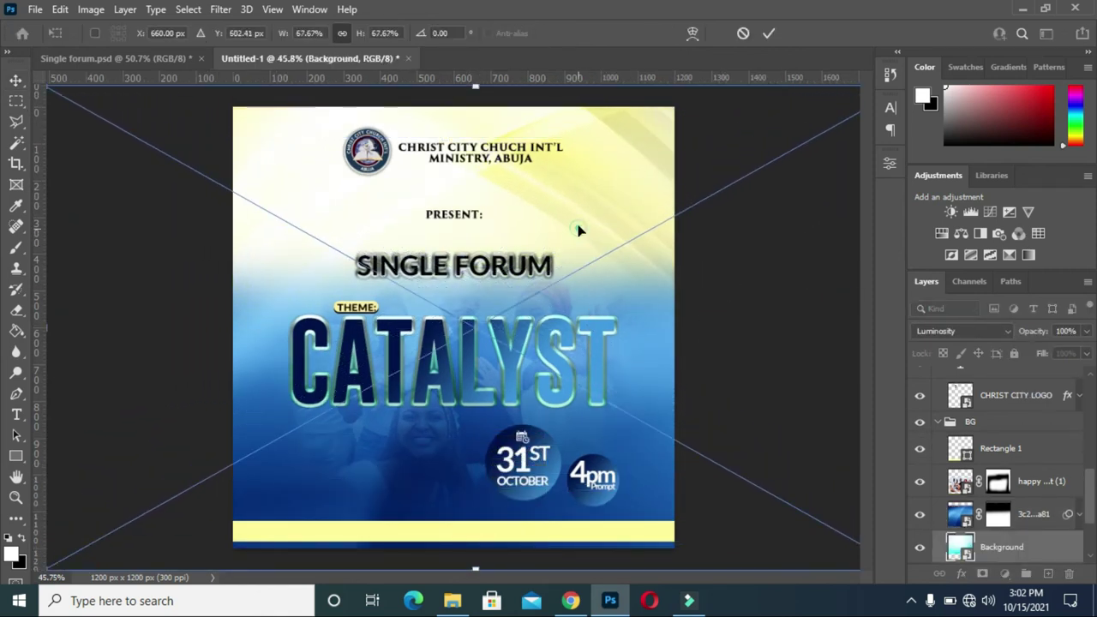
left_click_drag(580, 240, 582, 175)
left_click_drag(480, 507, 481, 565)
left_click(768, 33)
Step: Move and enlarge the happy moment photo to span the flyer width at 34% opacity
left_click(196, 269)
left_click_drag(401, 459, 409, 502)
key("ctrl+t")
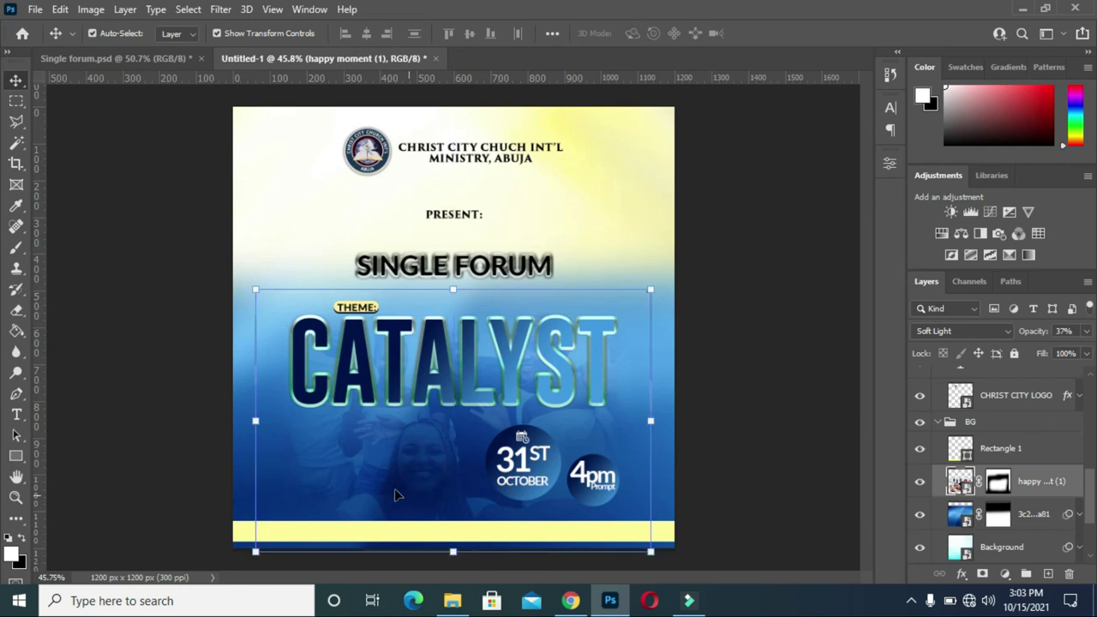
left_click_drag(252, 526, 227, 568)
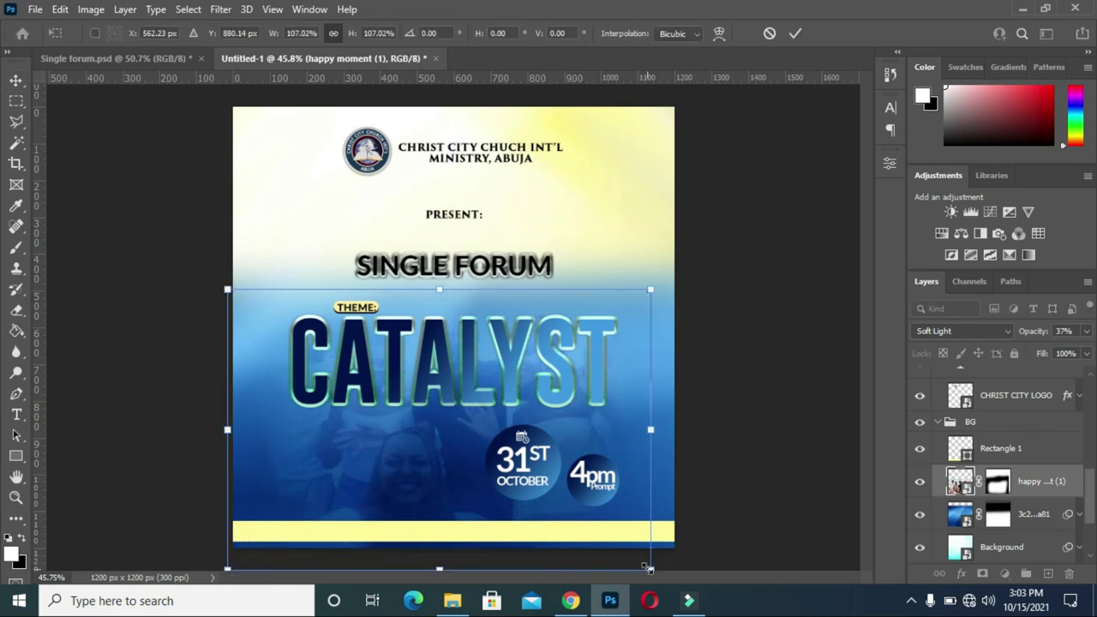
left_click_drag(650, 563, 670, 575)
left_click_drag(426, 479, 431, 453)
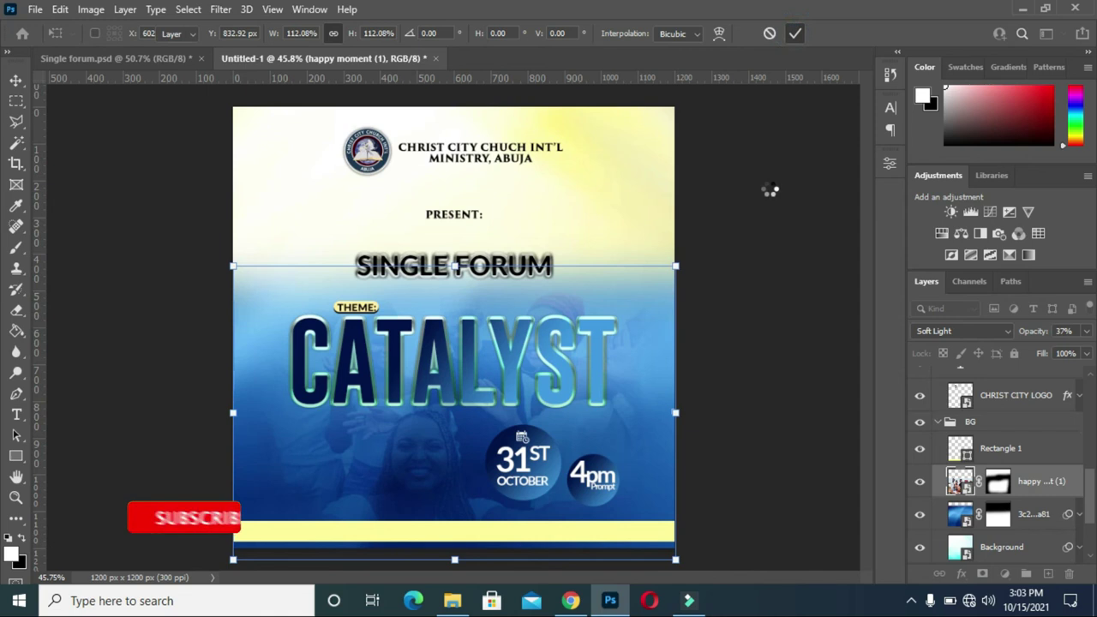
key("Return")
key("3")
key("4")
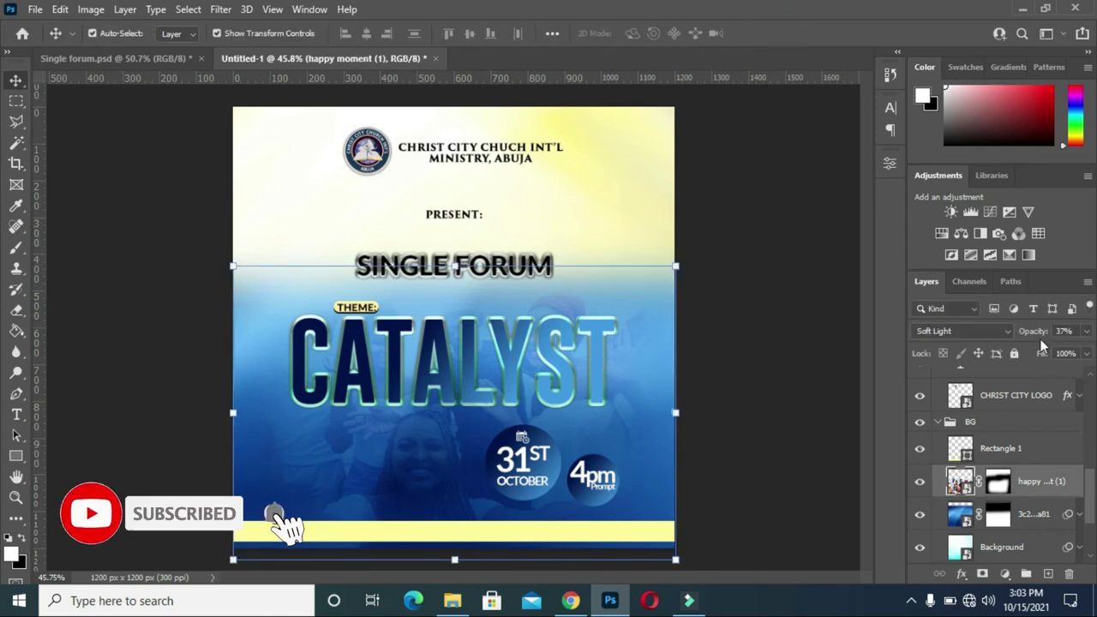
left_click(756, 424)
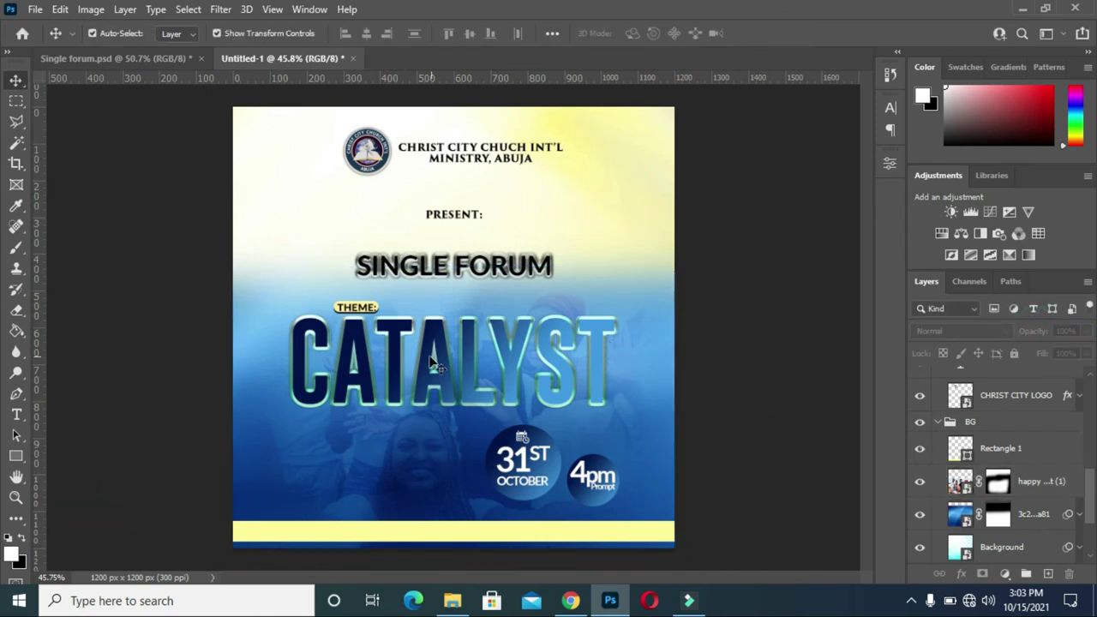
Step: Collapse the BG and TEXt layer groups and fit the flyer to the screen
left_click(937, 422)
scroll(938, 425, "up", 3)
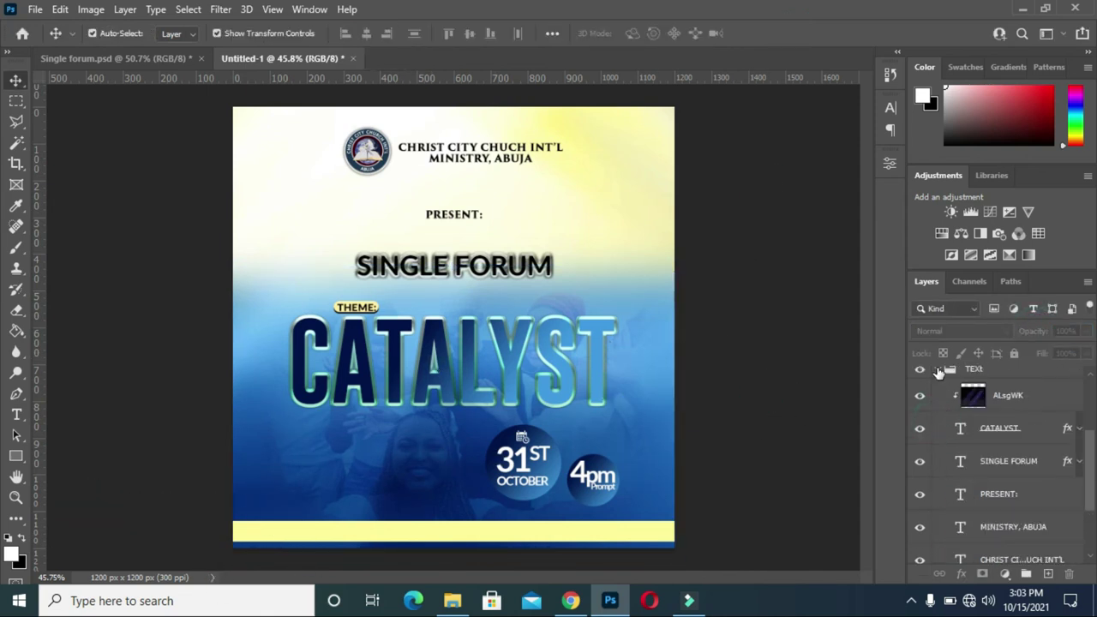
left_click(938, 375)
key("ctrl+0")
key("ctrl+0")
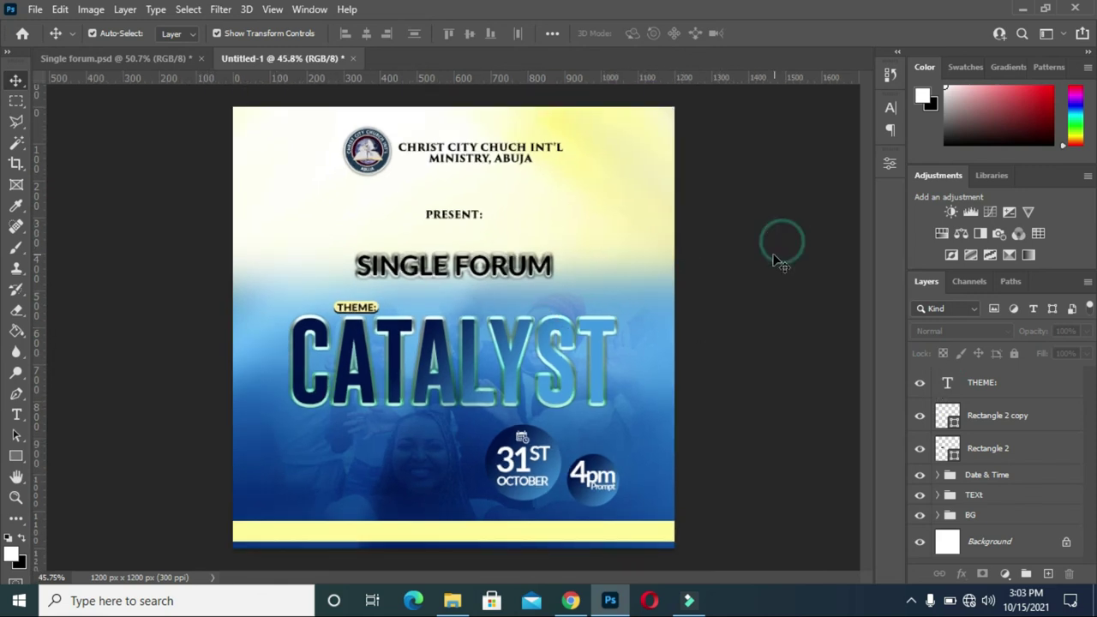